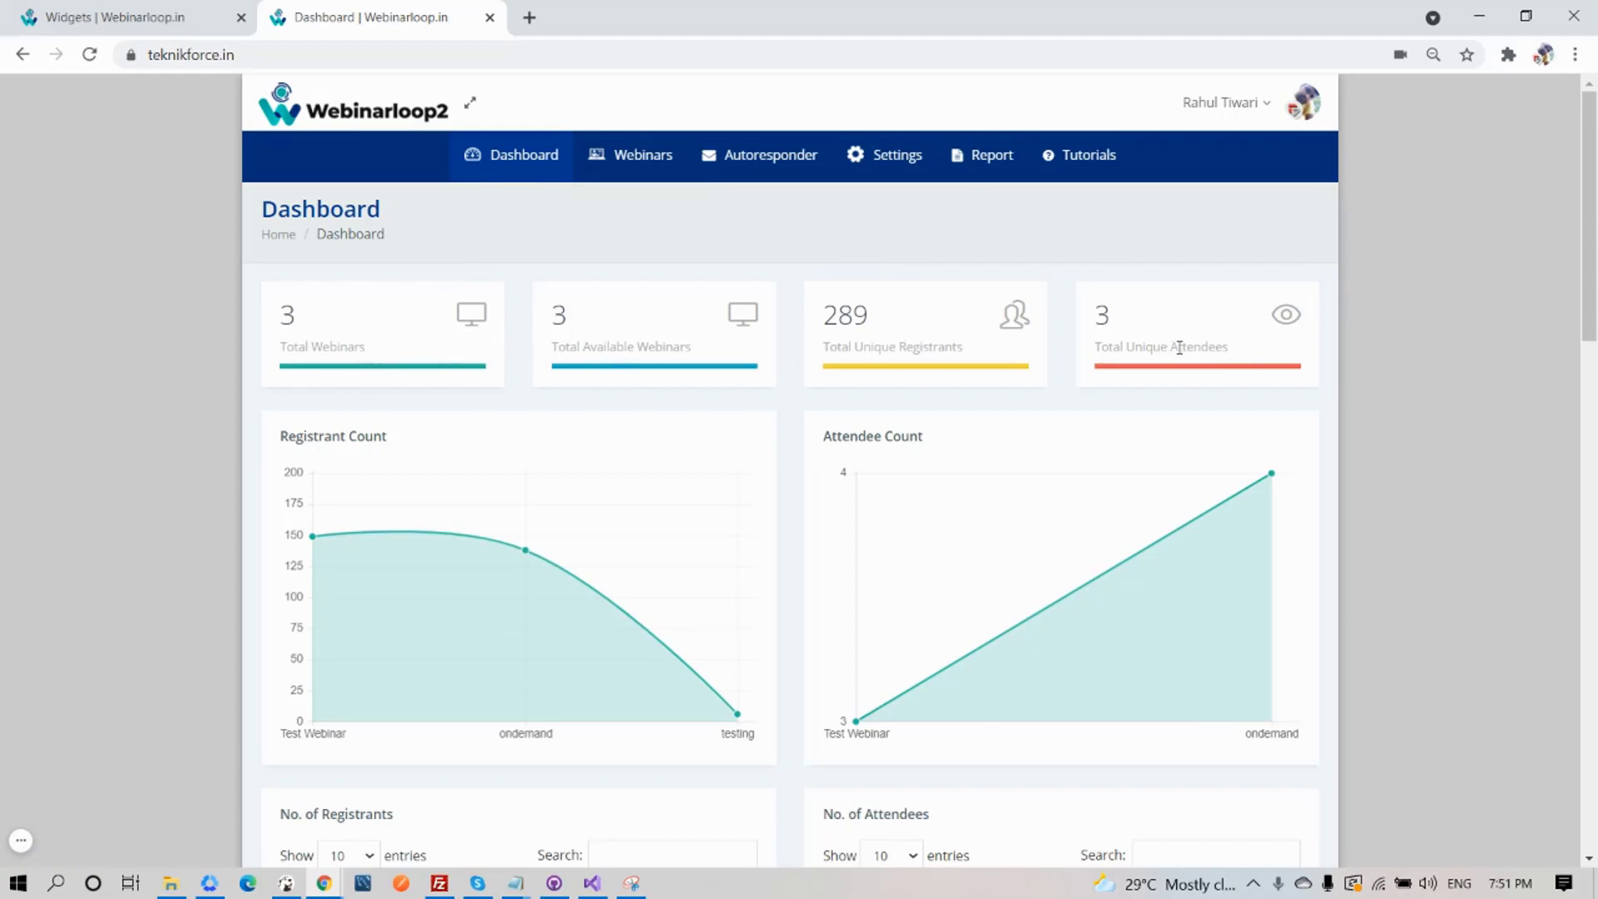
Scroll through the current page to look over its contents.
scroll(529, 522, "down", 1)
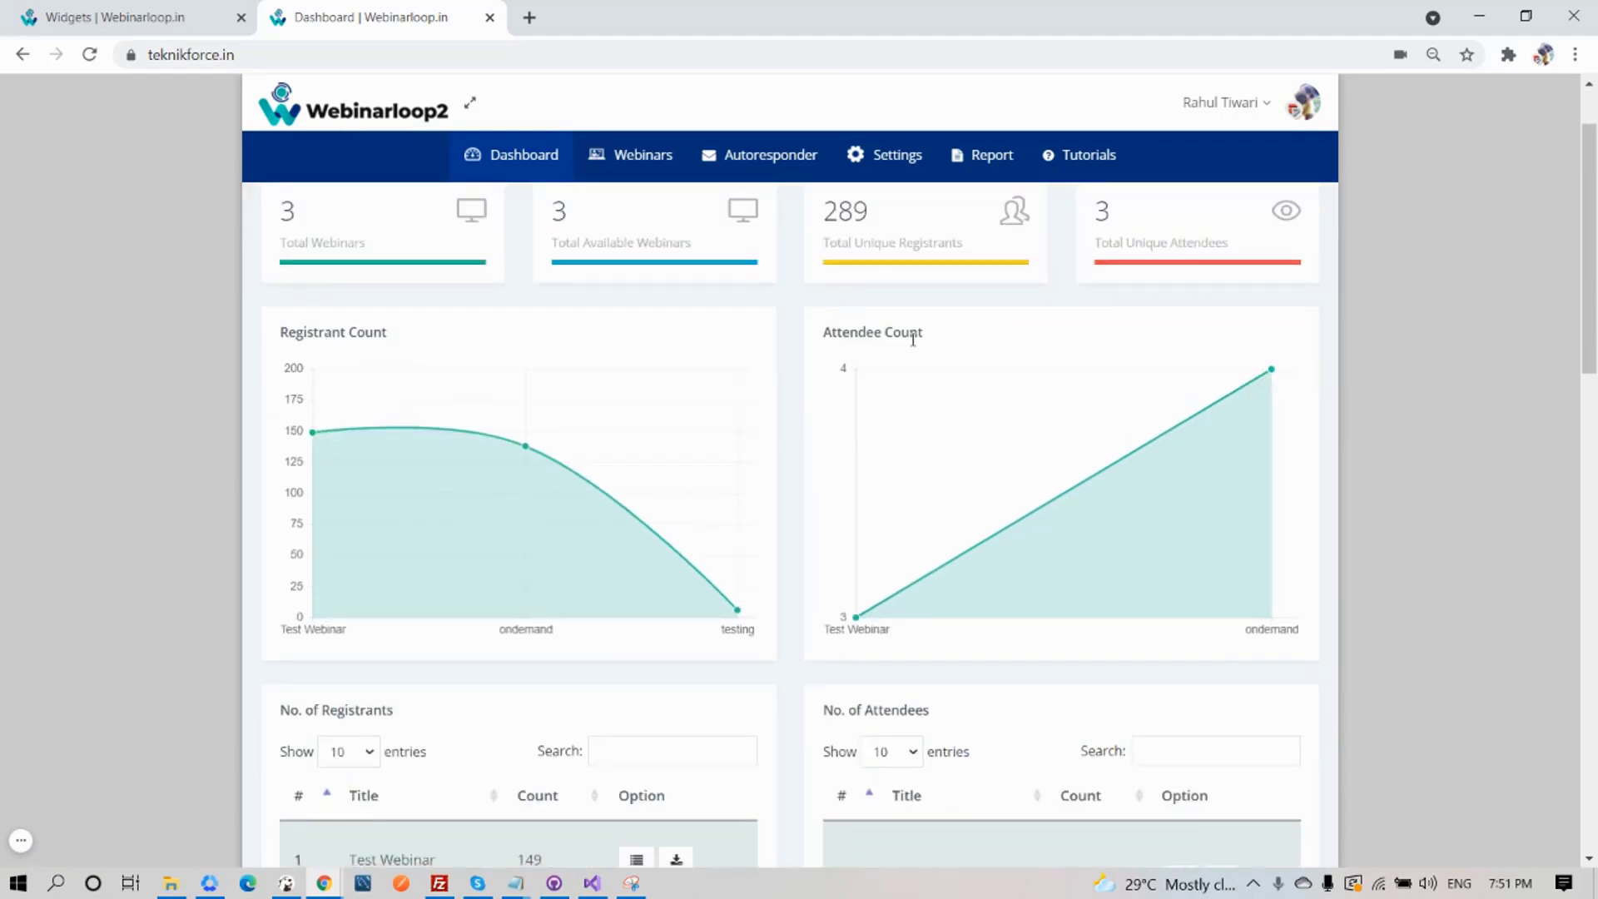
scroll(529, 517, "down", 3)
scroll(263, 346, "up", 5)
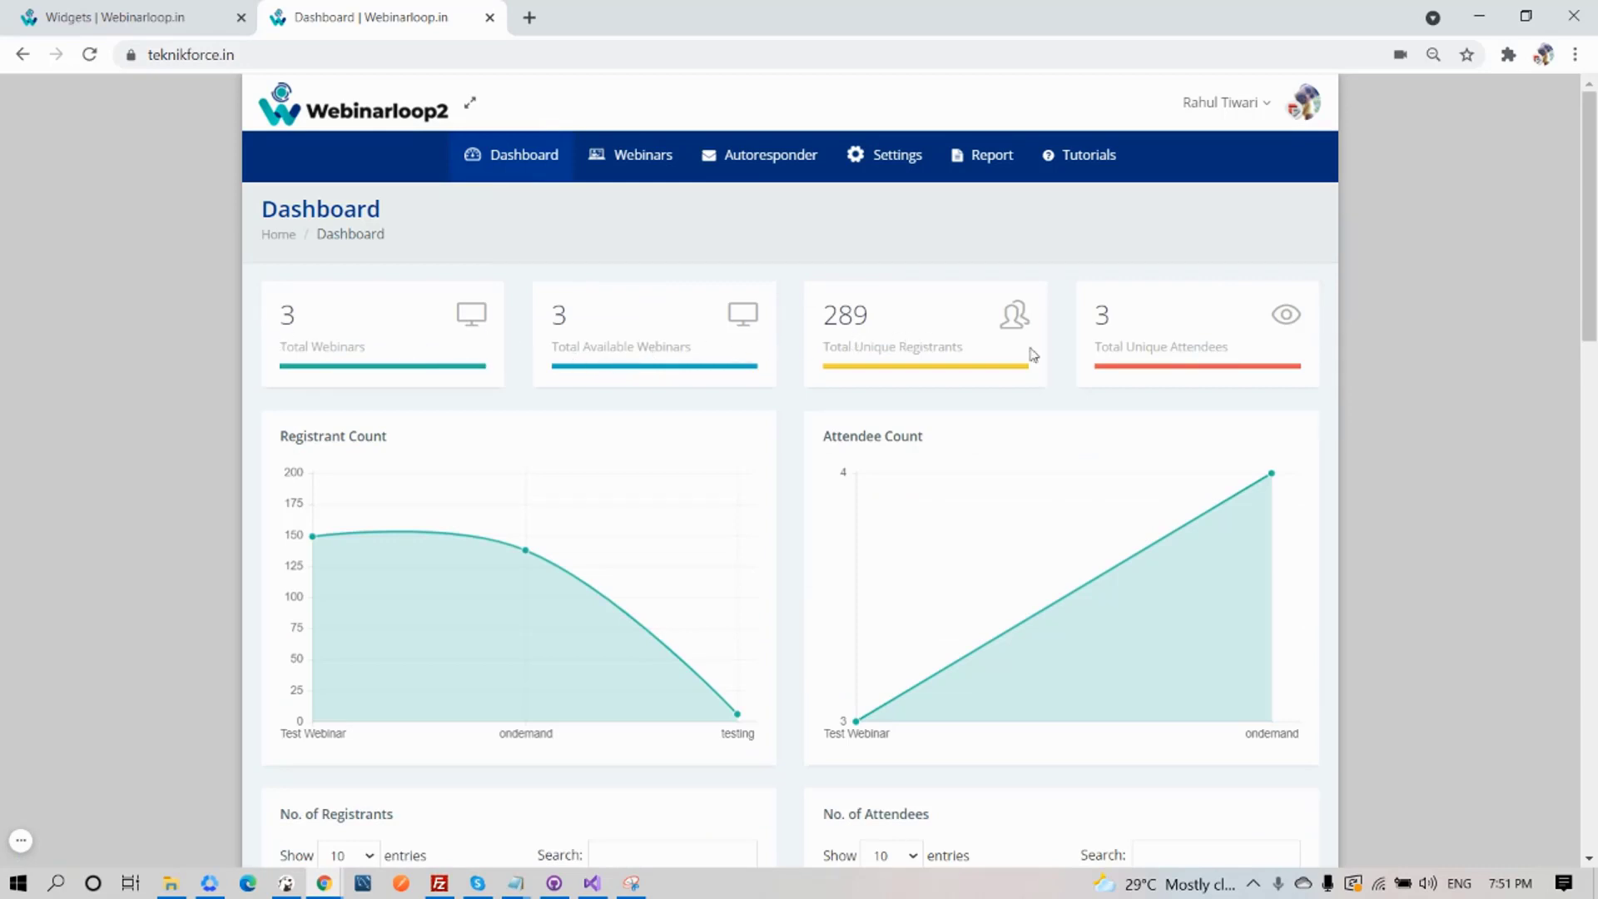
scroll(457, 506, "down", 1)
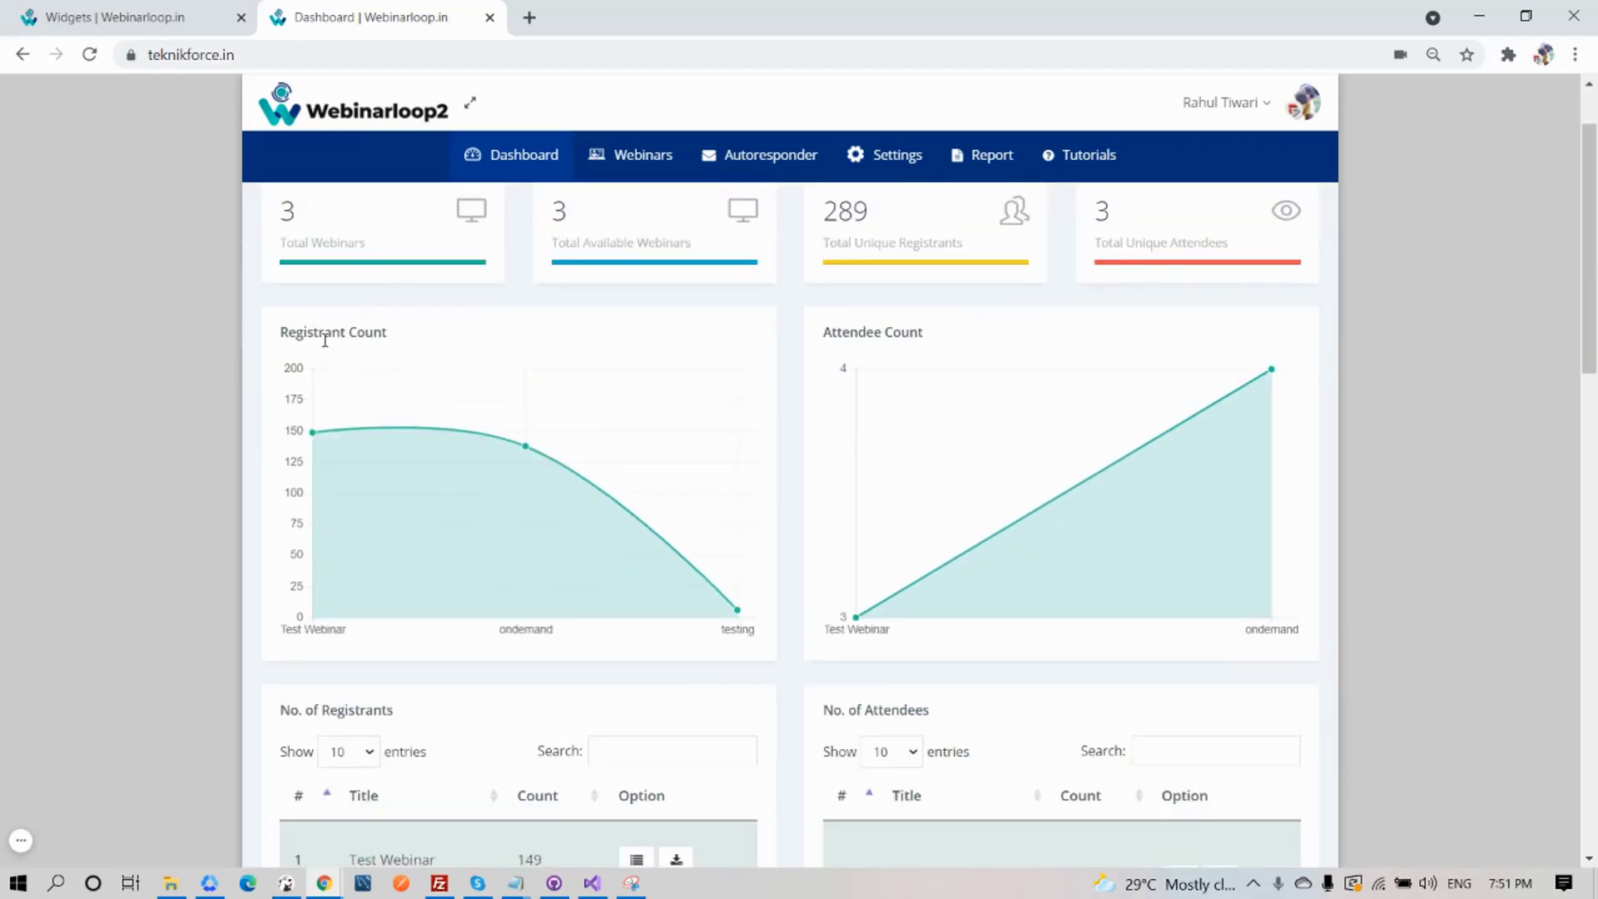
scroll(596, 576, "down", 3)
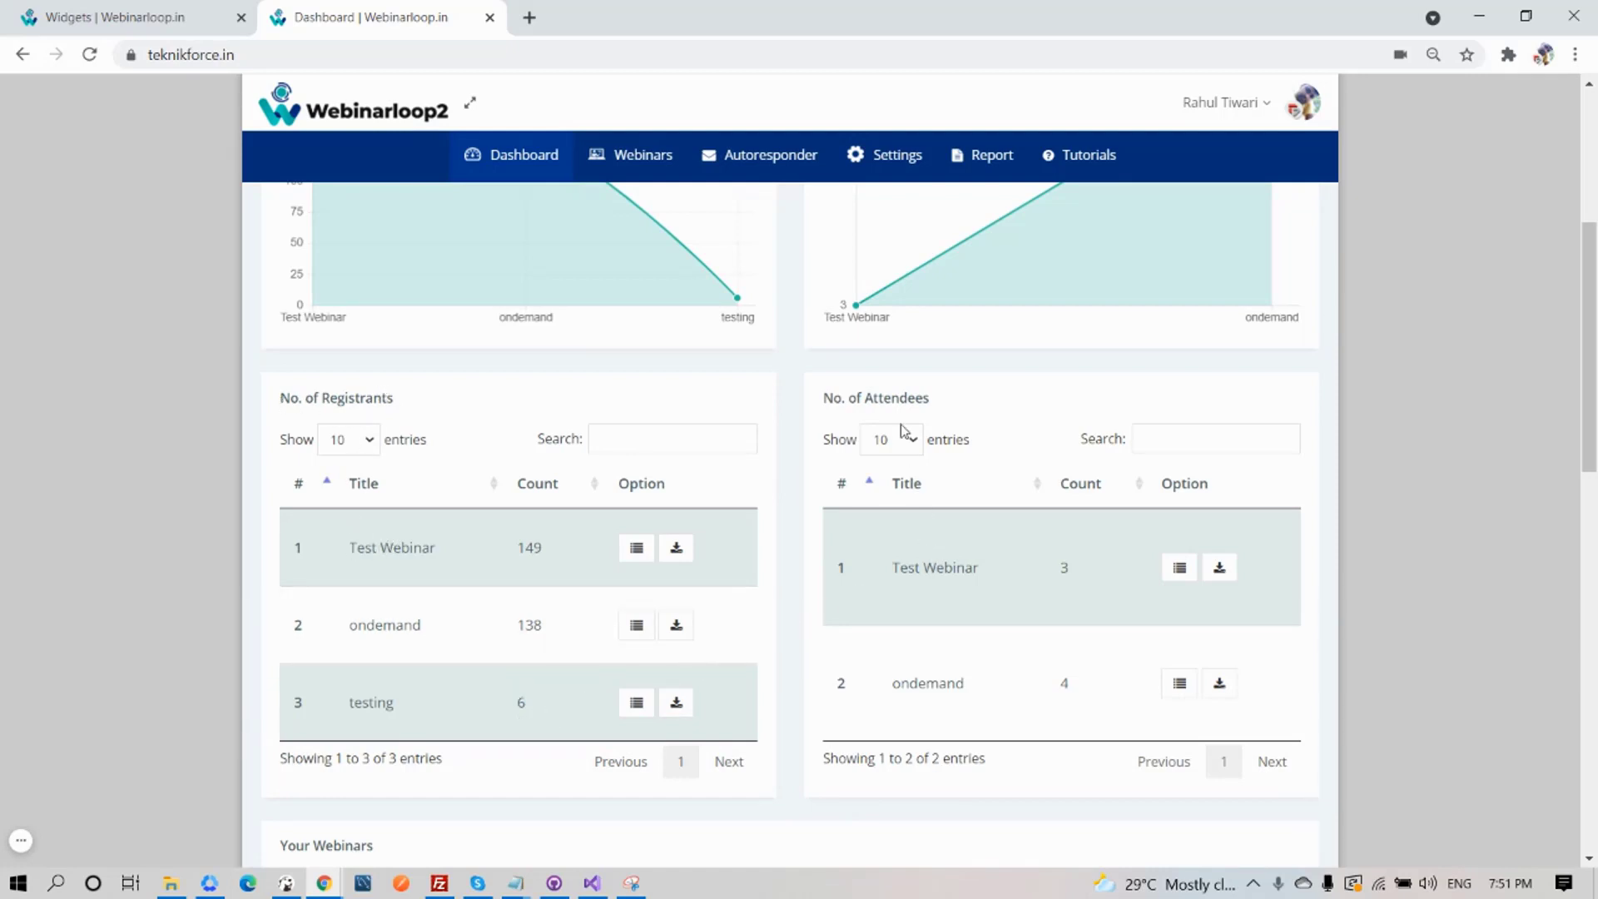
scroll(960, 589, "down", 5)
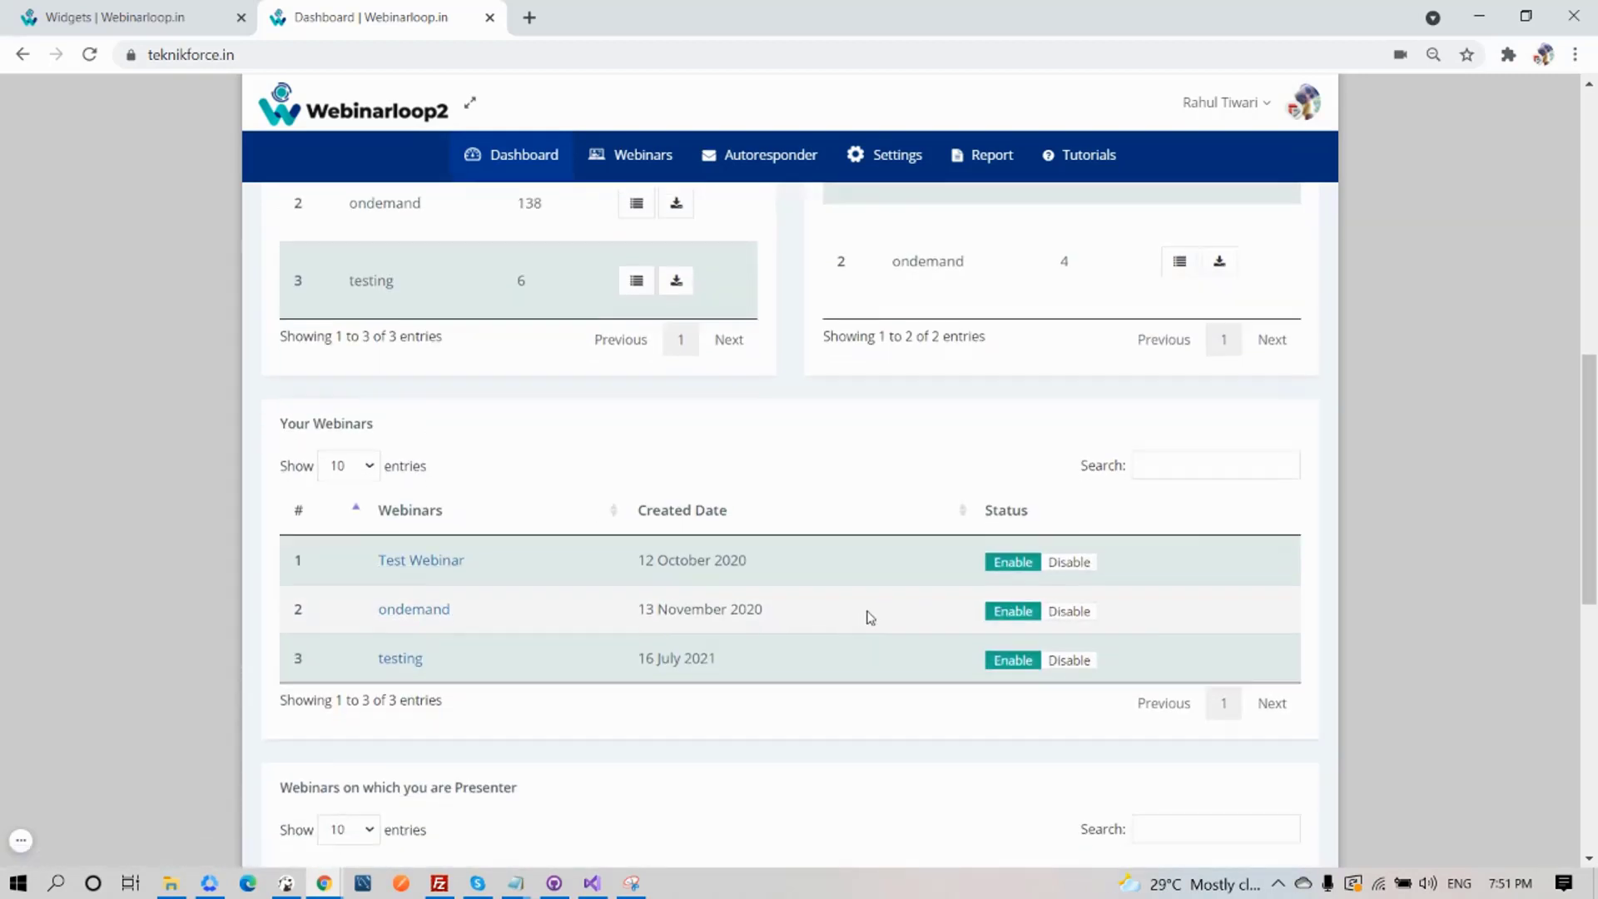
scroll(670, 564, "down", 8)
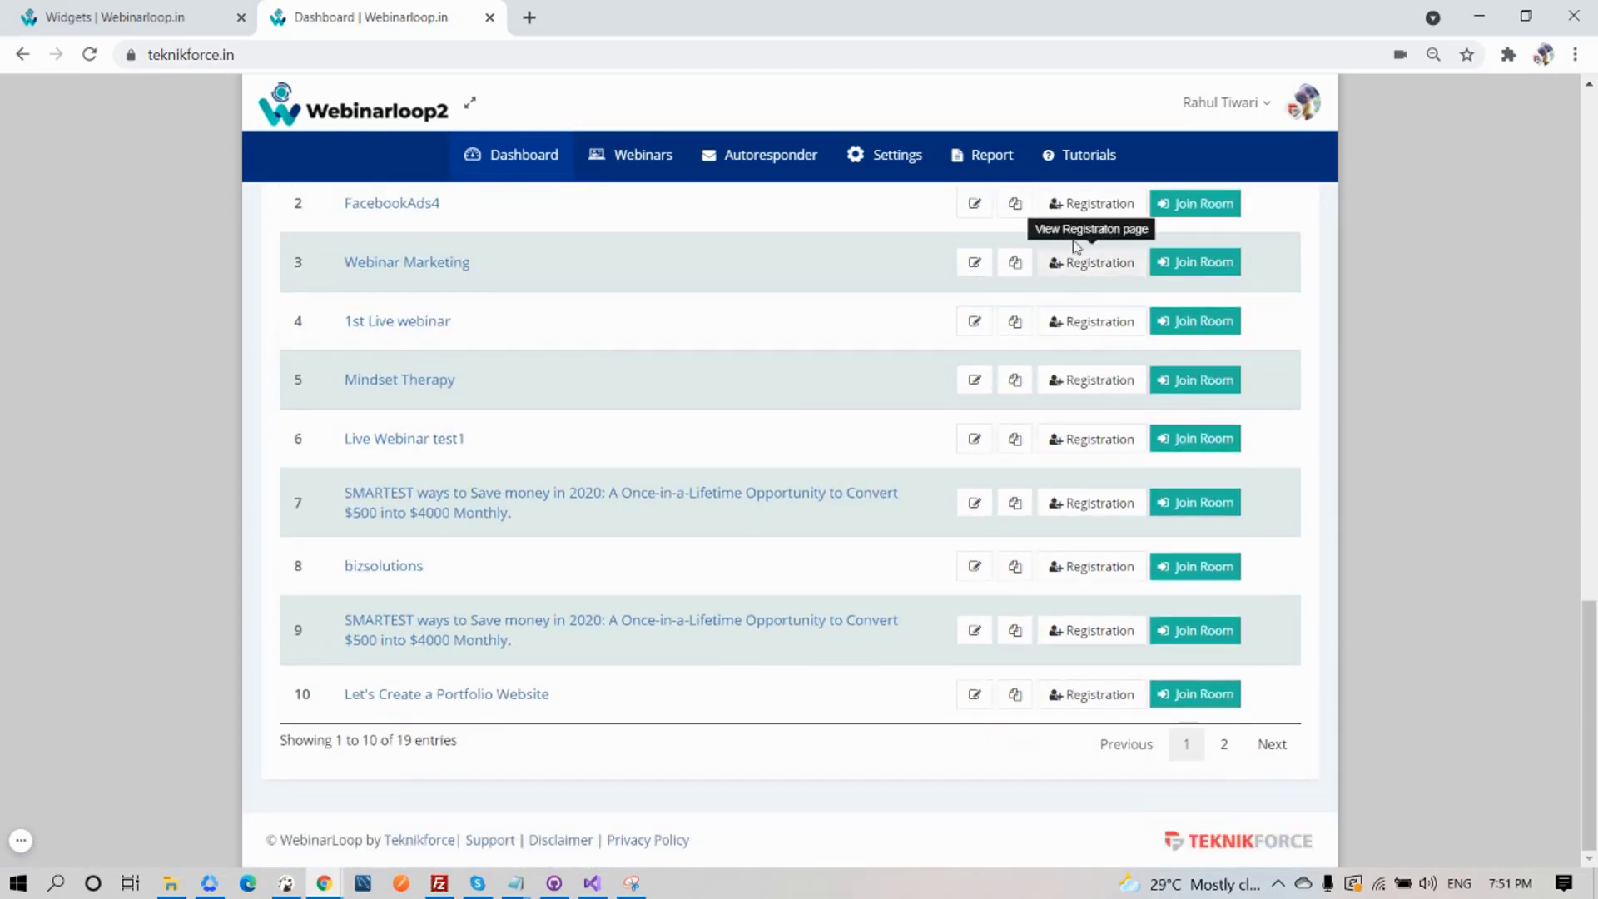
scroll(652, 506, "up", 12)
scroll(645, 476, "up", 3)
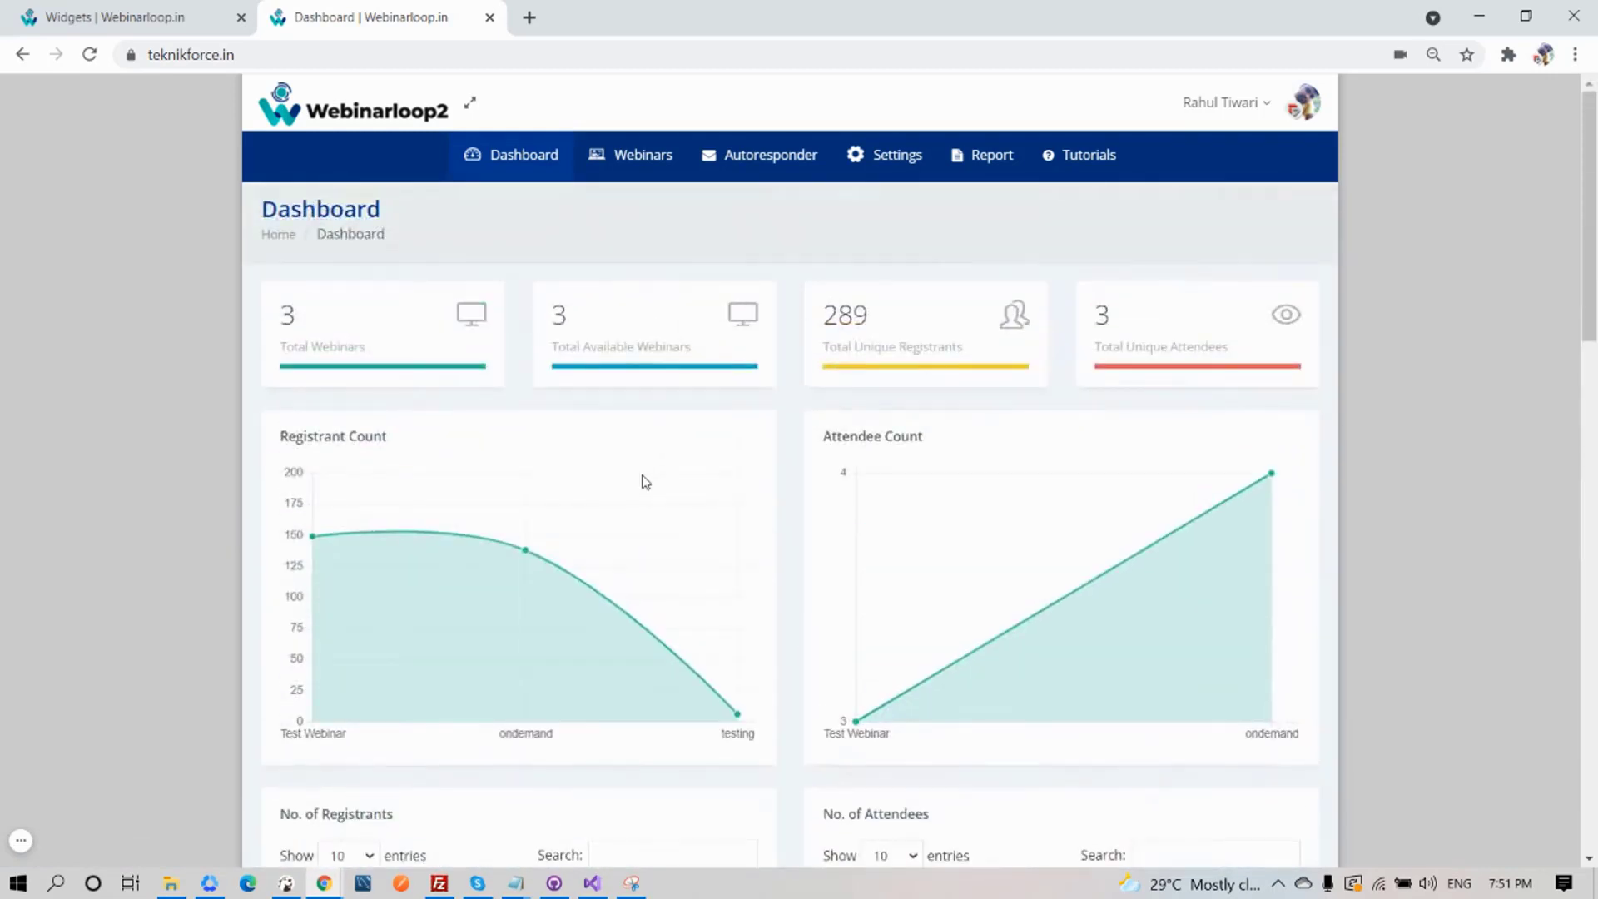
Open the account Profile page and review its Pro level, Aleutian Islands timezone and 19 presenter webinars.
left_click(1263, 108)
left_click(1219, 160)
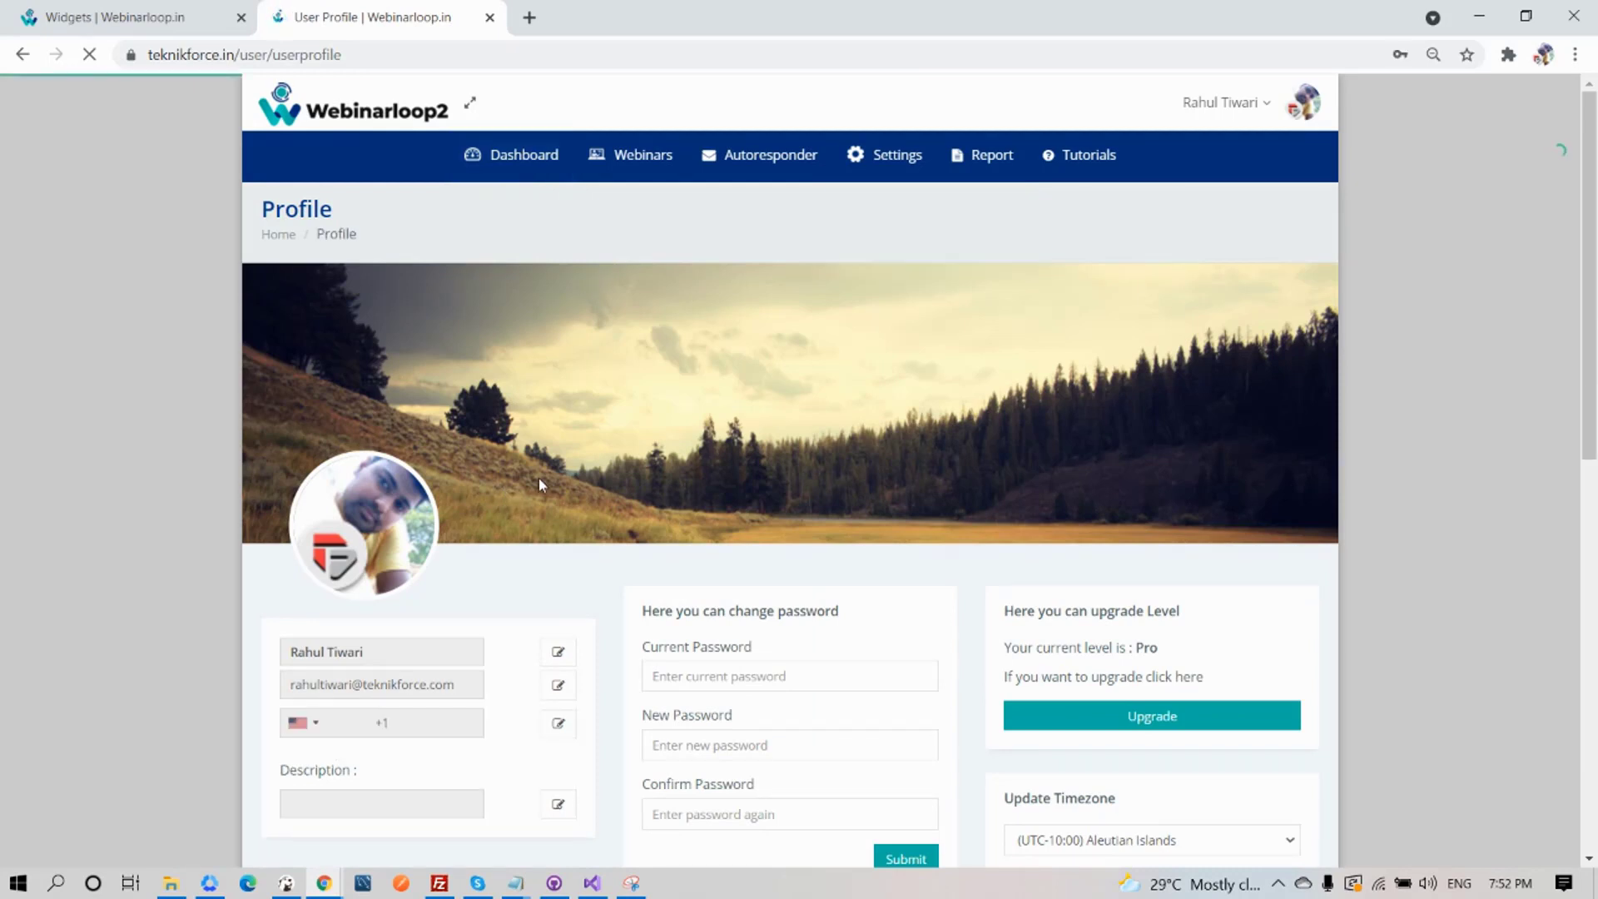
scroll(540, 484, "down", 3)
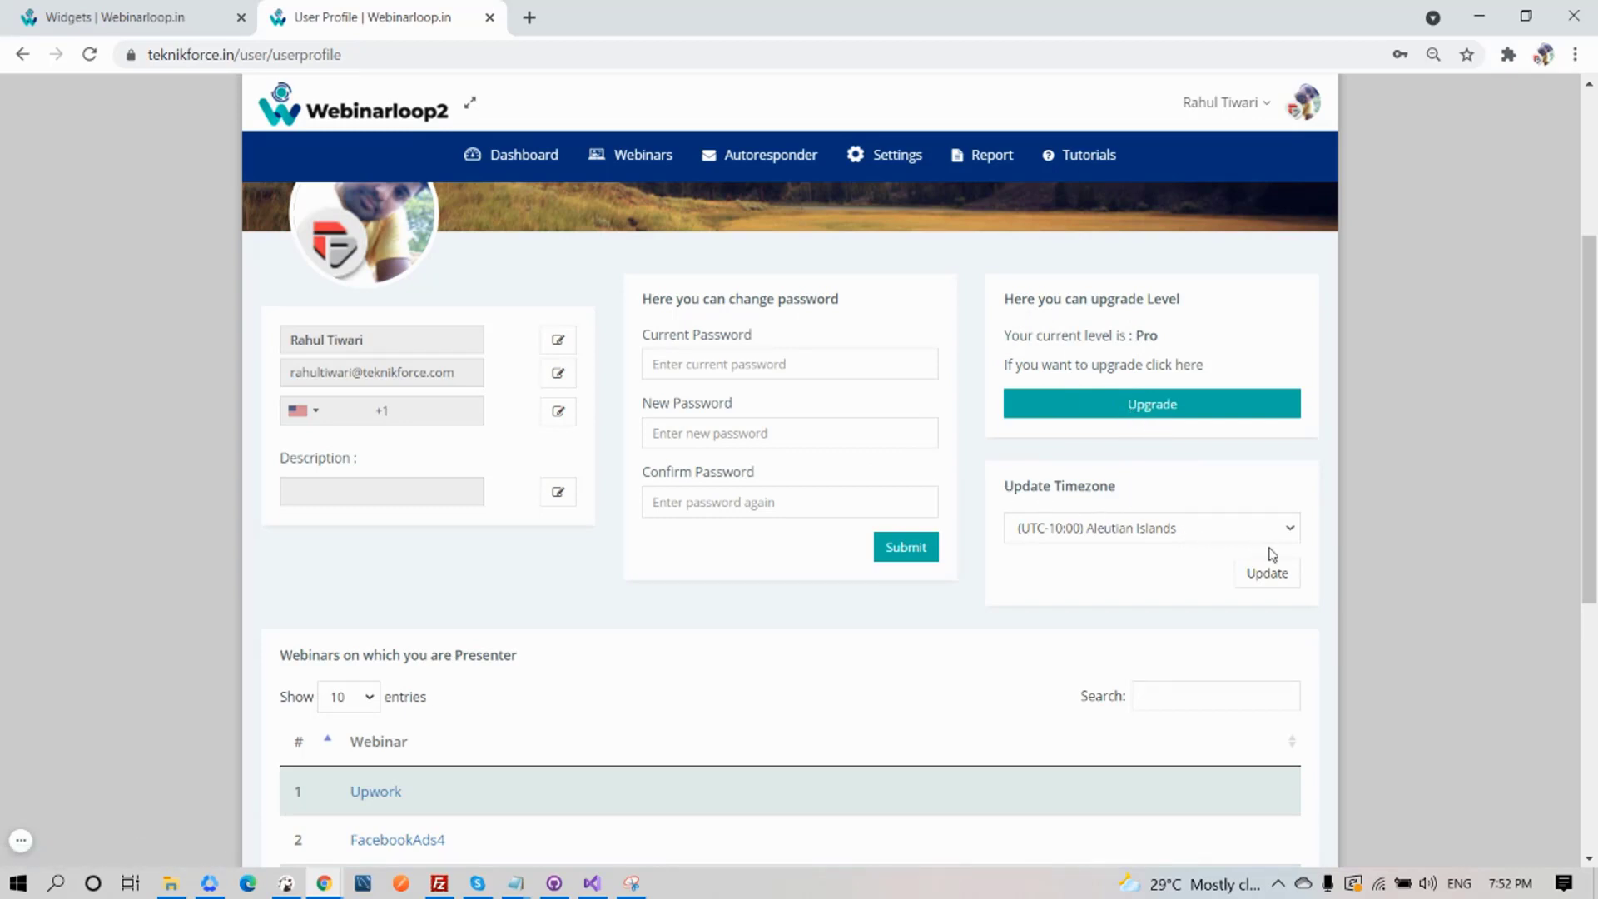
scroll(705, 483, "down", 4)
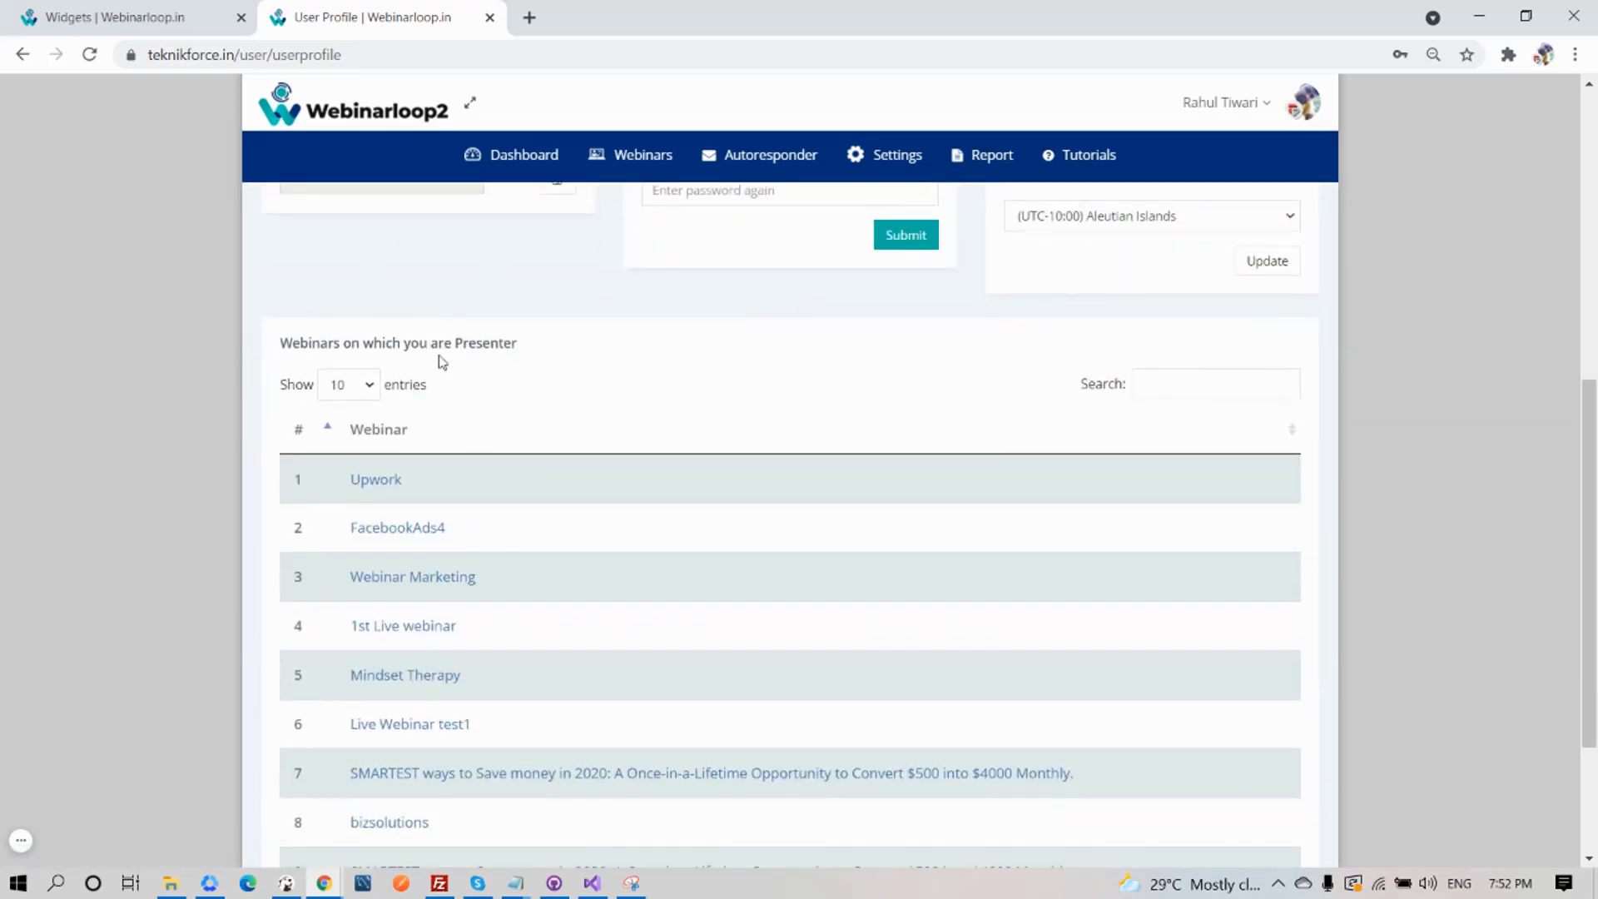
scroll(569, 531, "down", 3)
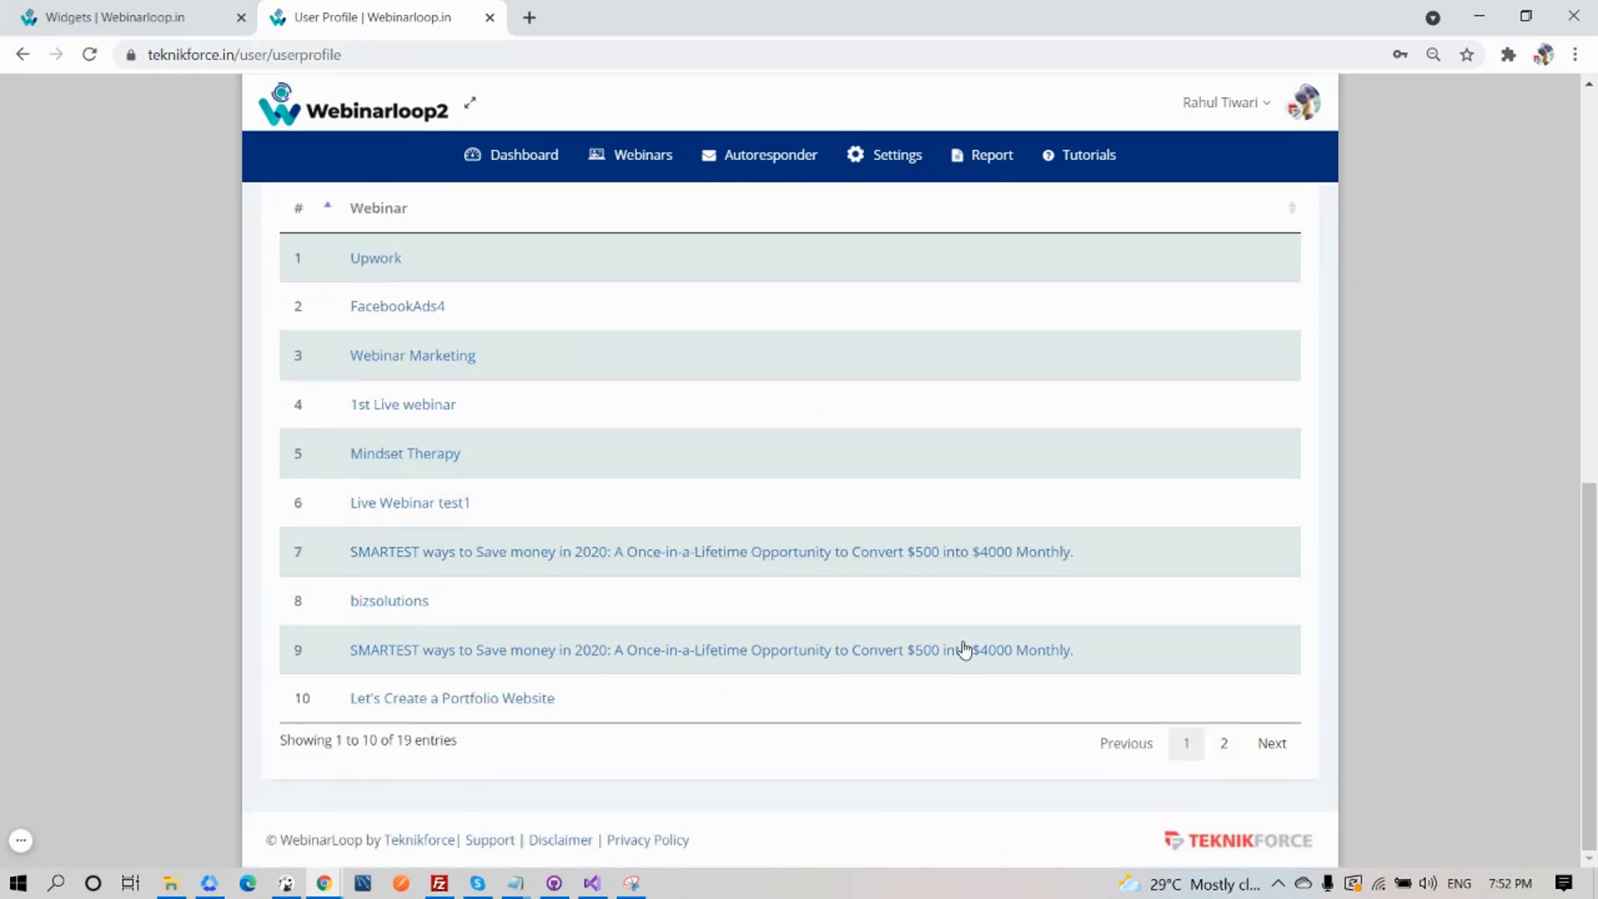
scroll(383, 425, "up", 3)
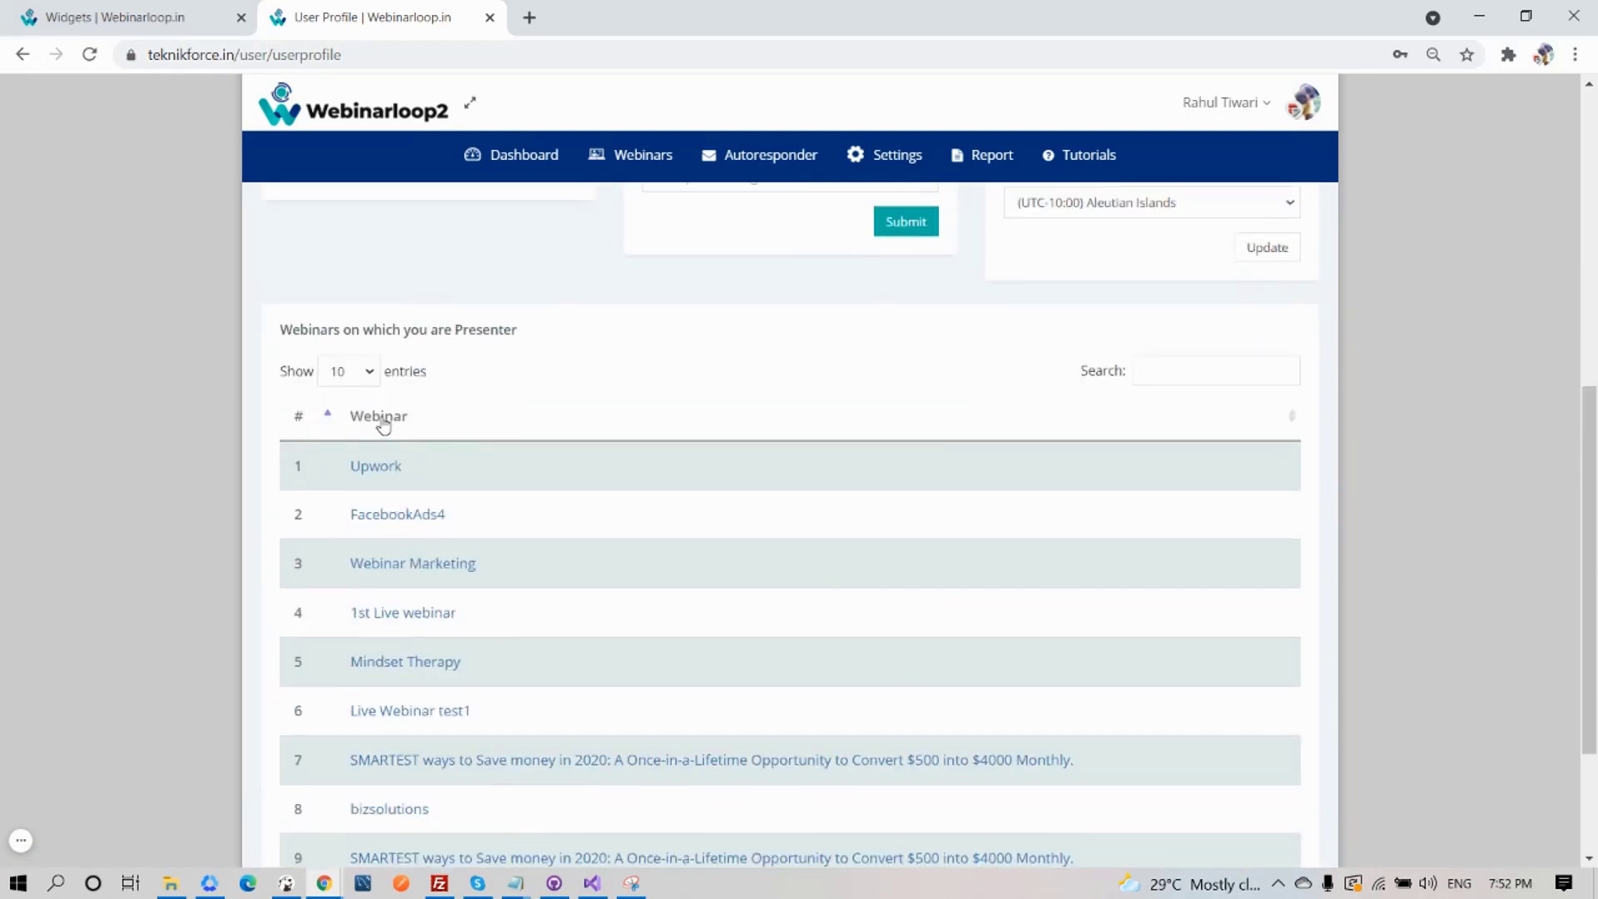
scroll(549, 390, "up", 8)
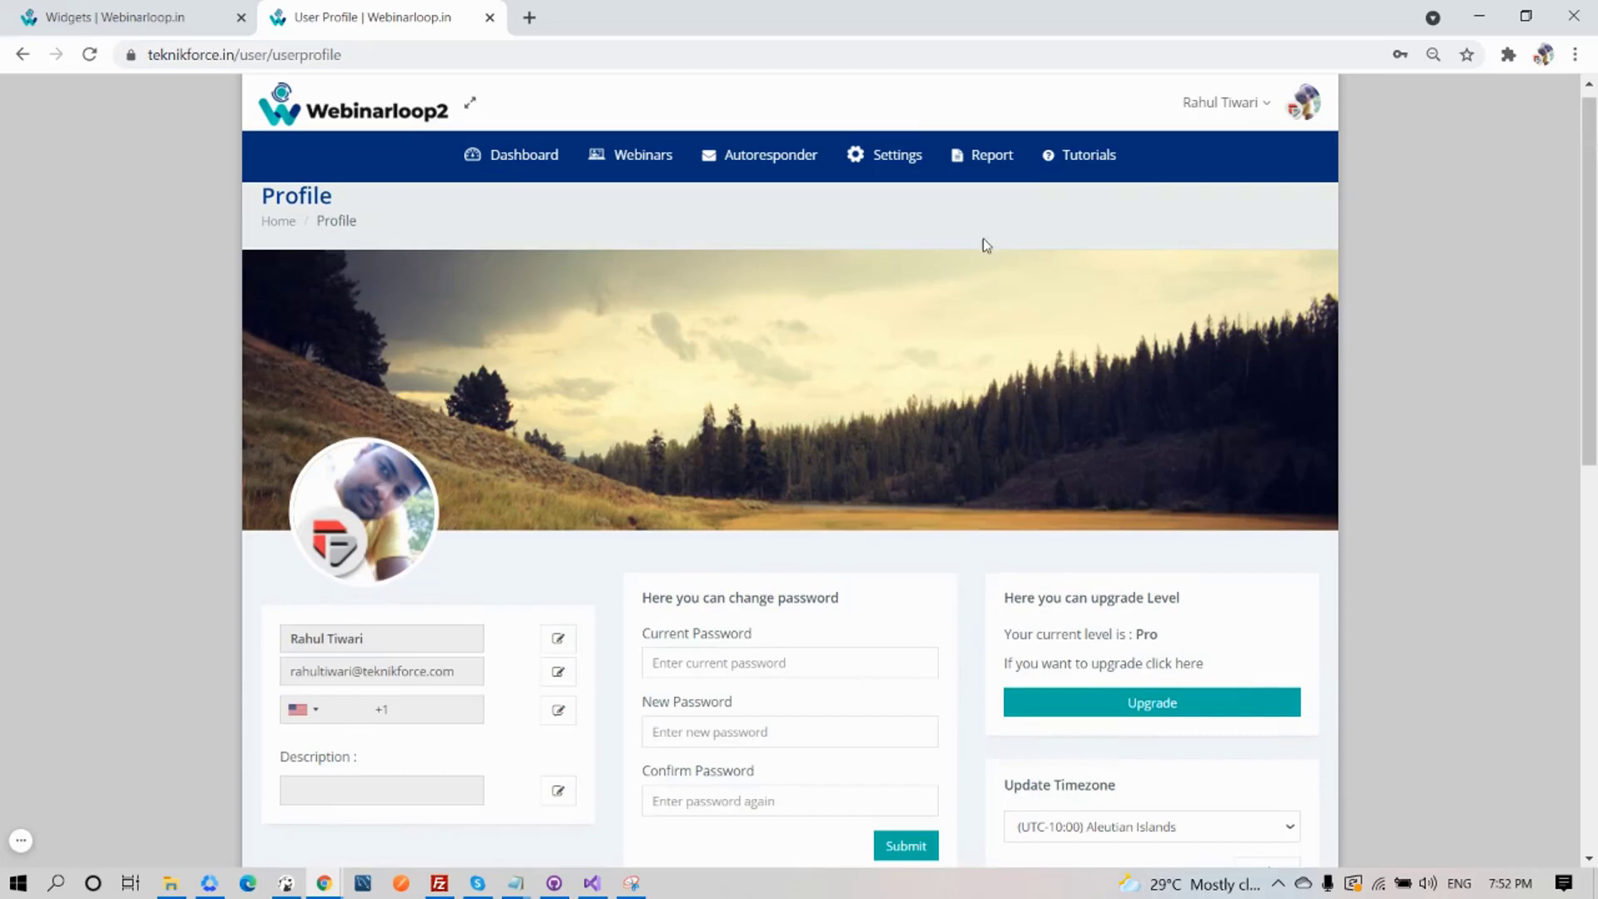
Bring up the SMTP Setup page to review the mail server details.
mouse_move(920, 159)
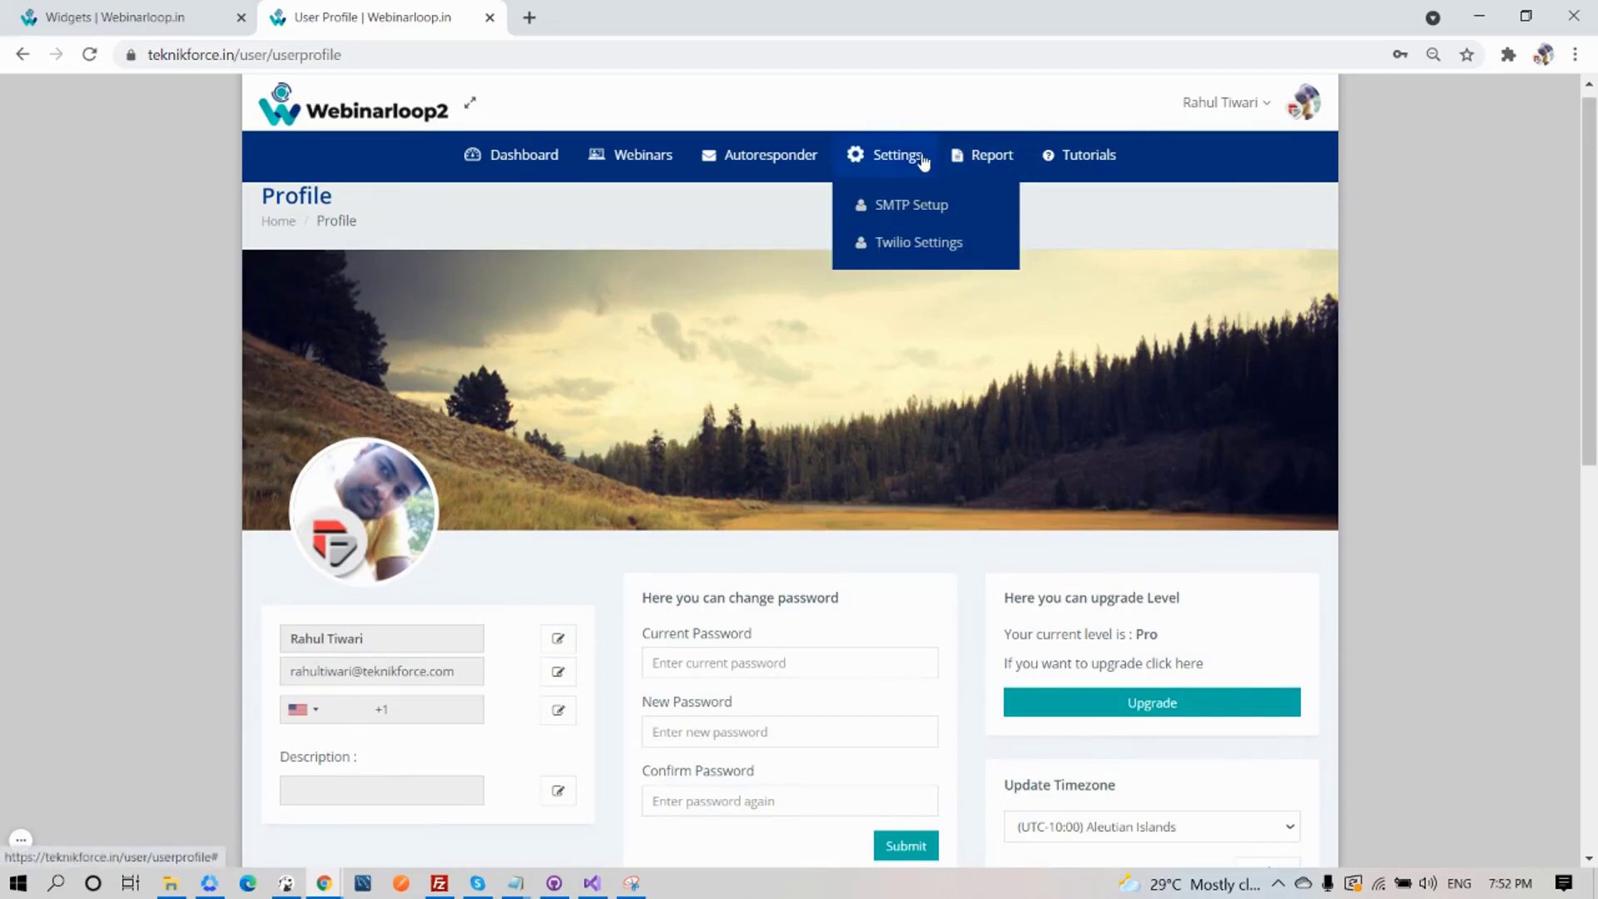
left_click(902, 204)
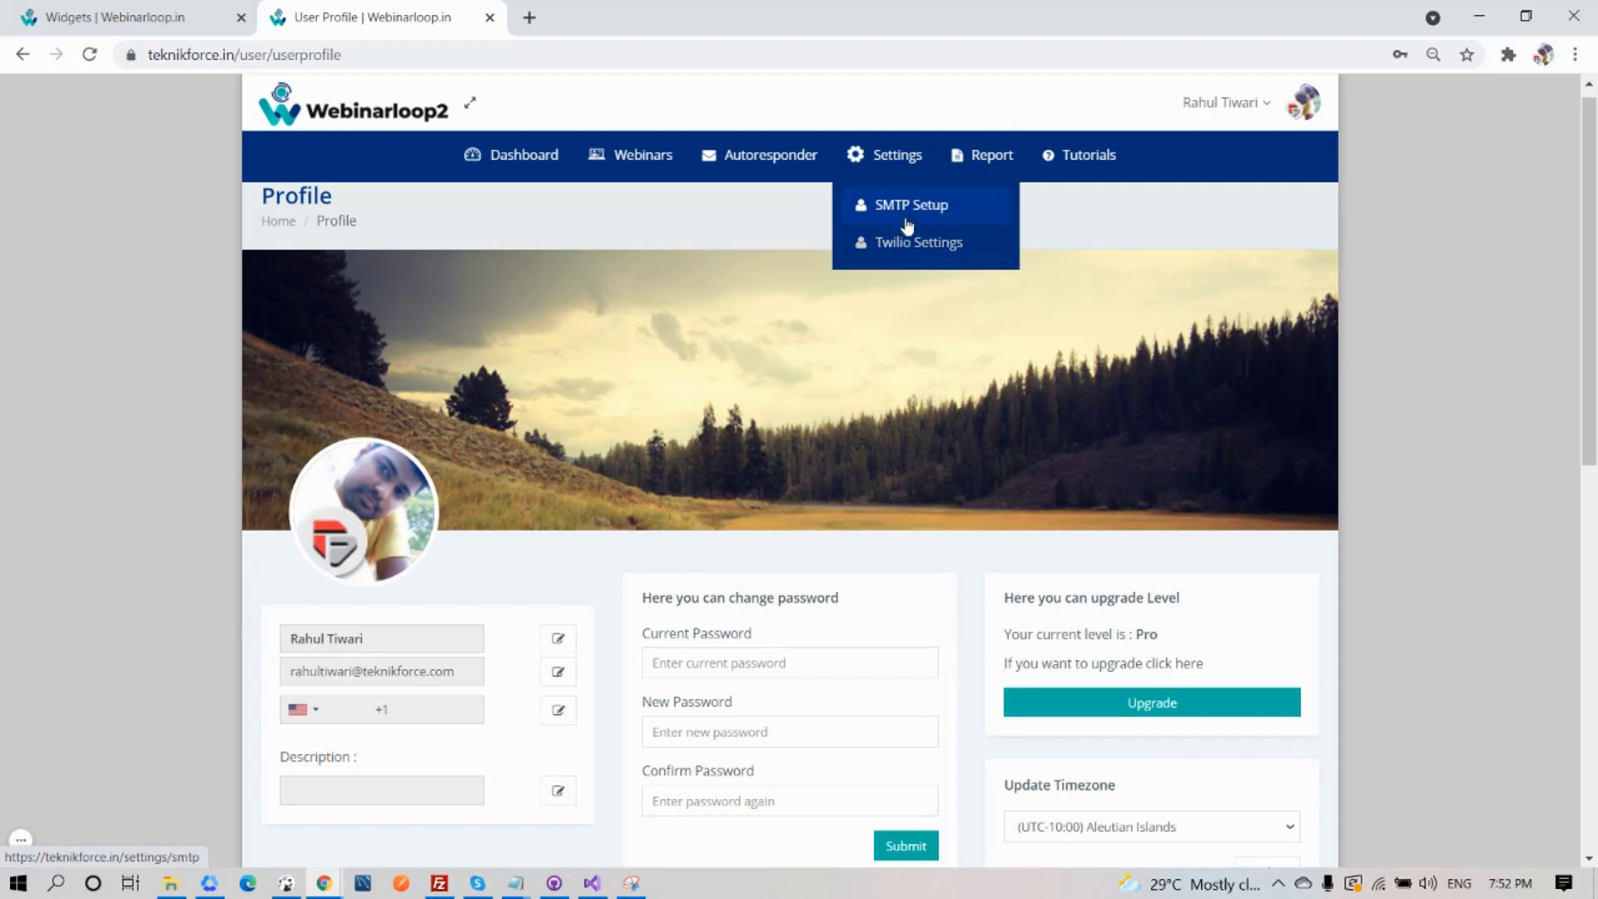
left_click(909, 211)
left_click(907, 207)
left_click(906, 208)
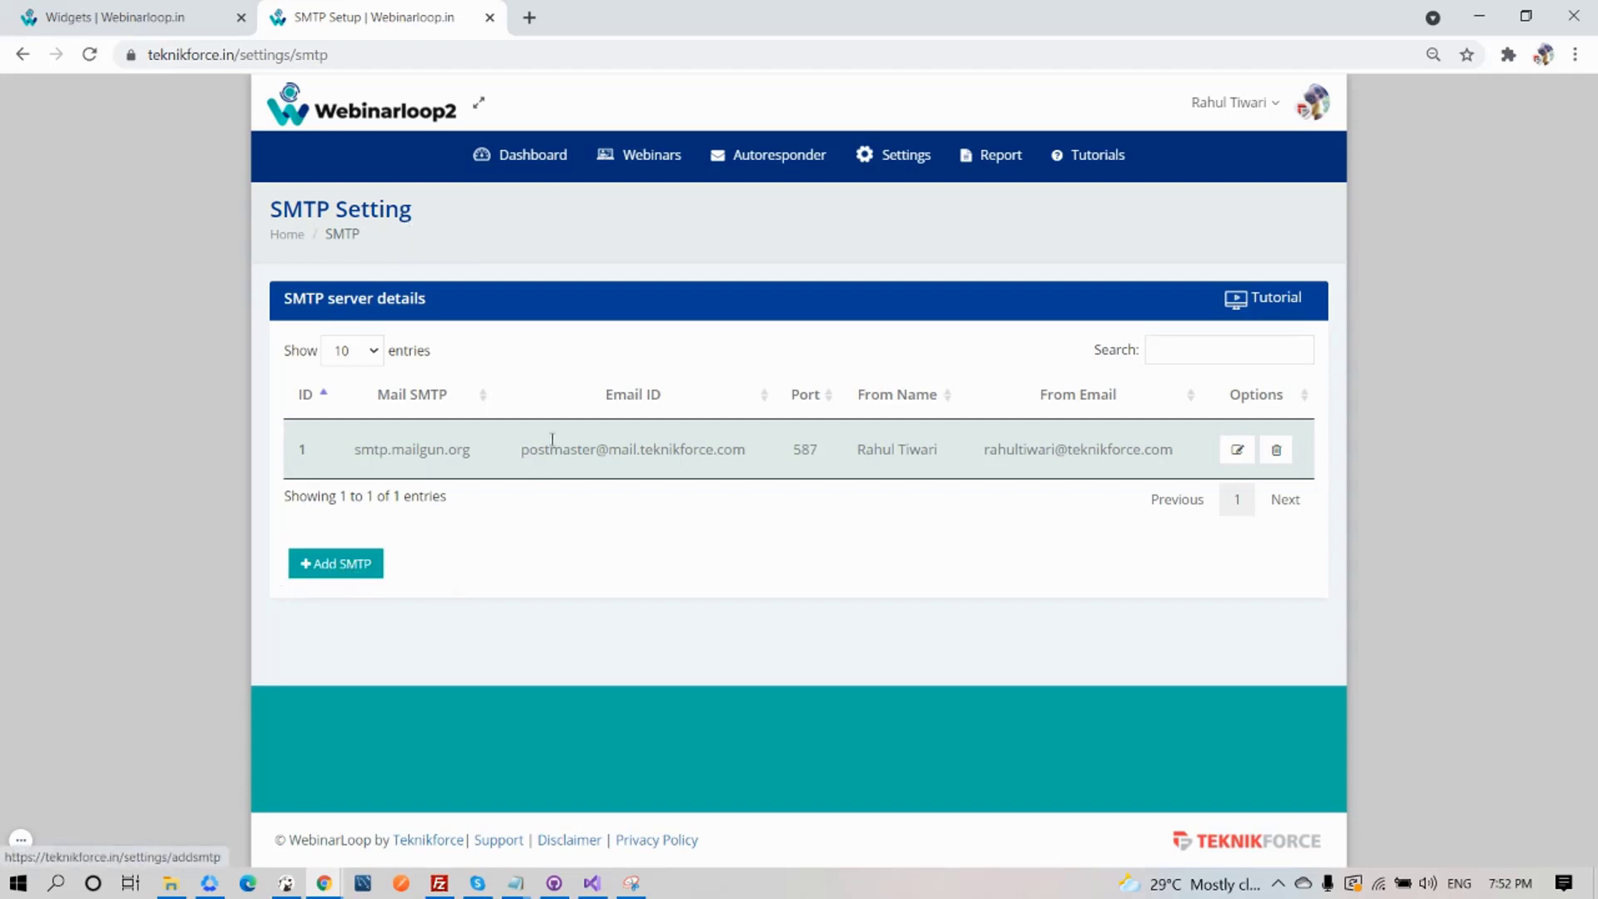
View the Twilio Settings page, then the Autoresponders list of connected accounts.
mouse_move(948, 156)
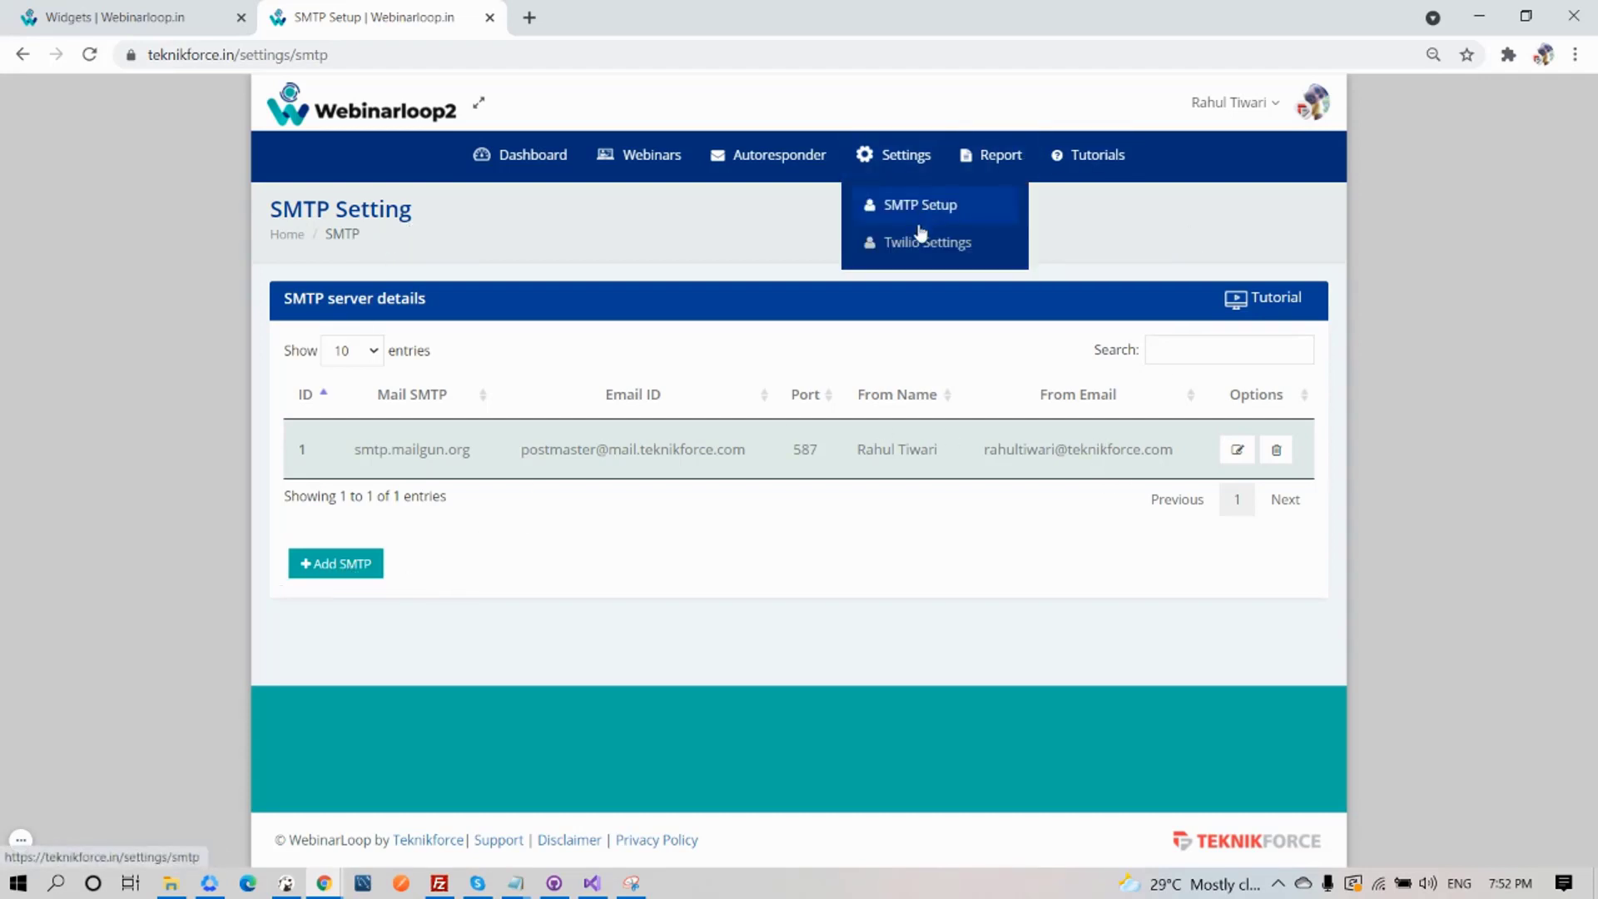
left_click(935, 258)
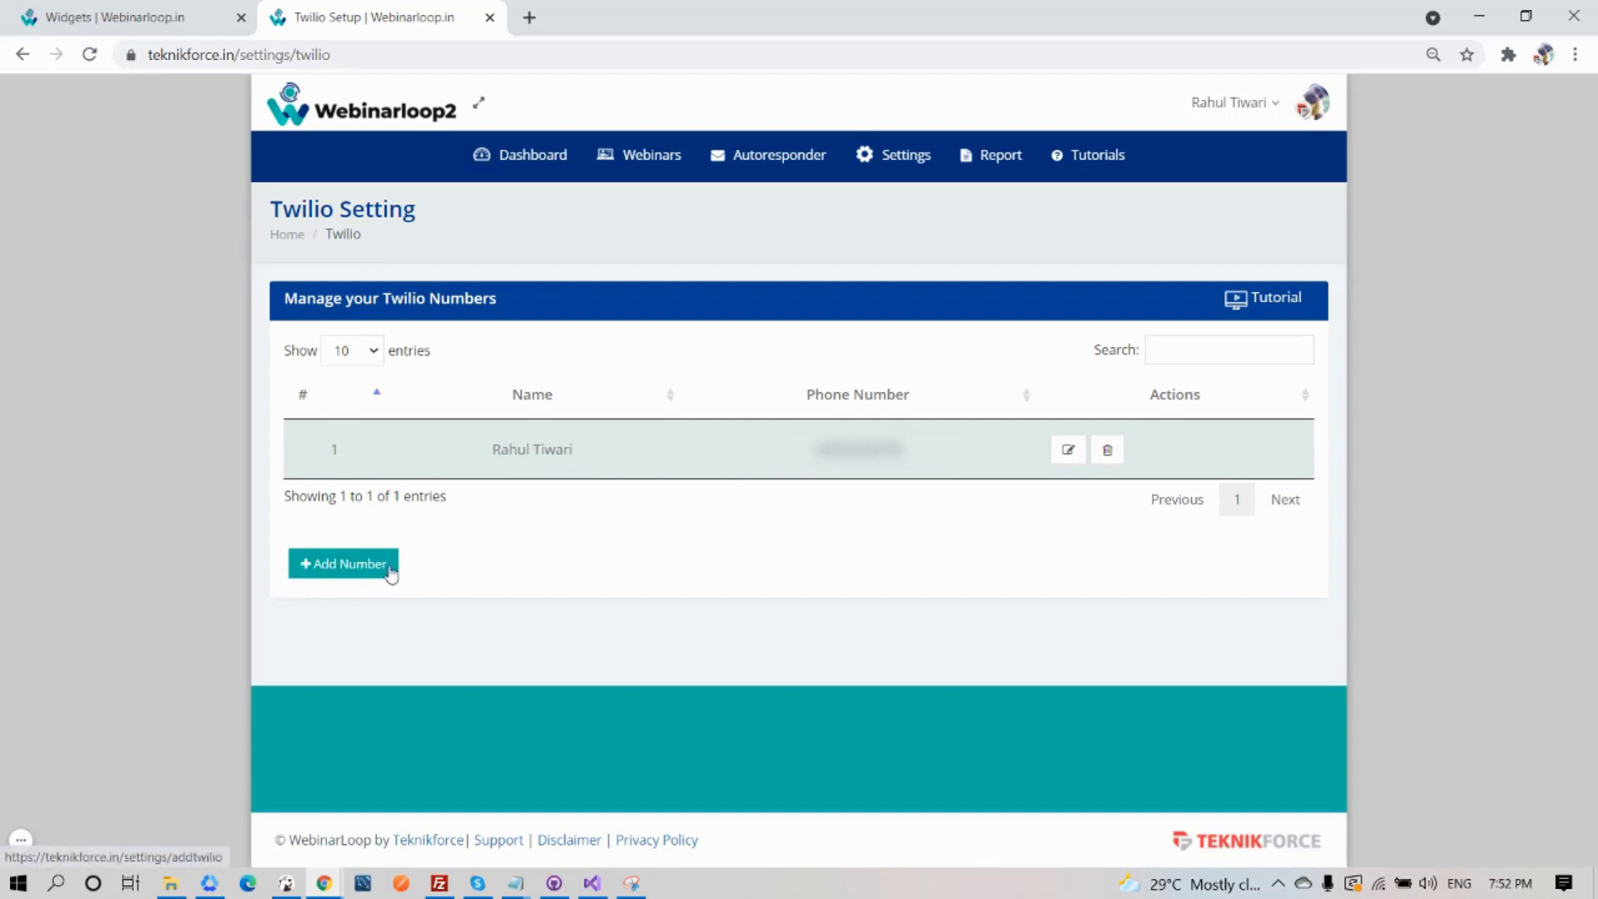
left_click(792, 162)
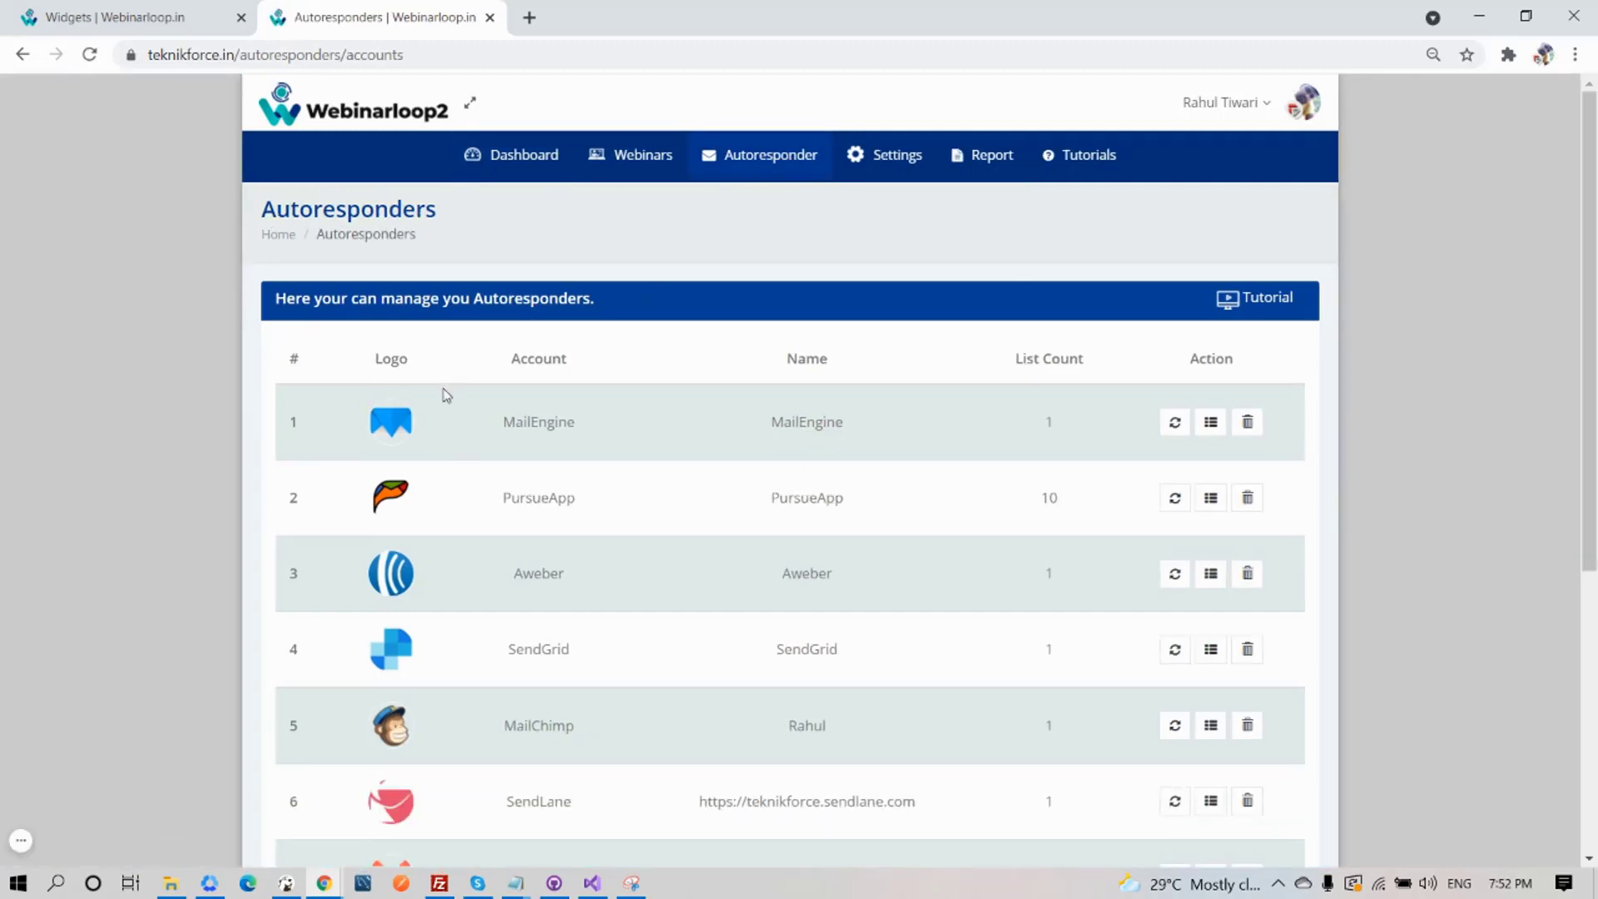
Start a new autoresponder and browse the service list, keeping Aweber selected.
scroll(398, 433, "down", 4)
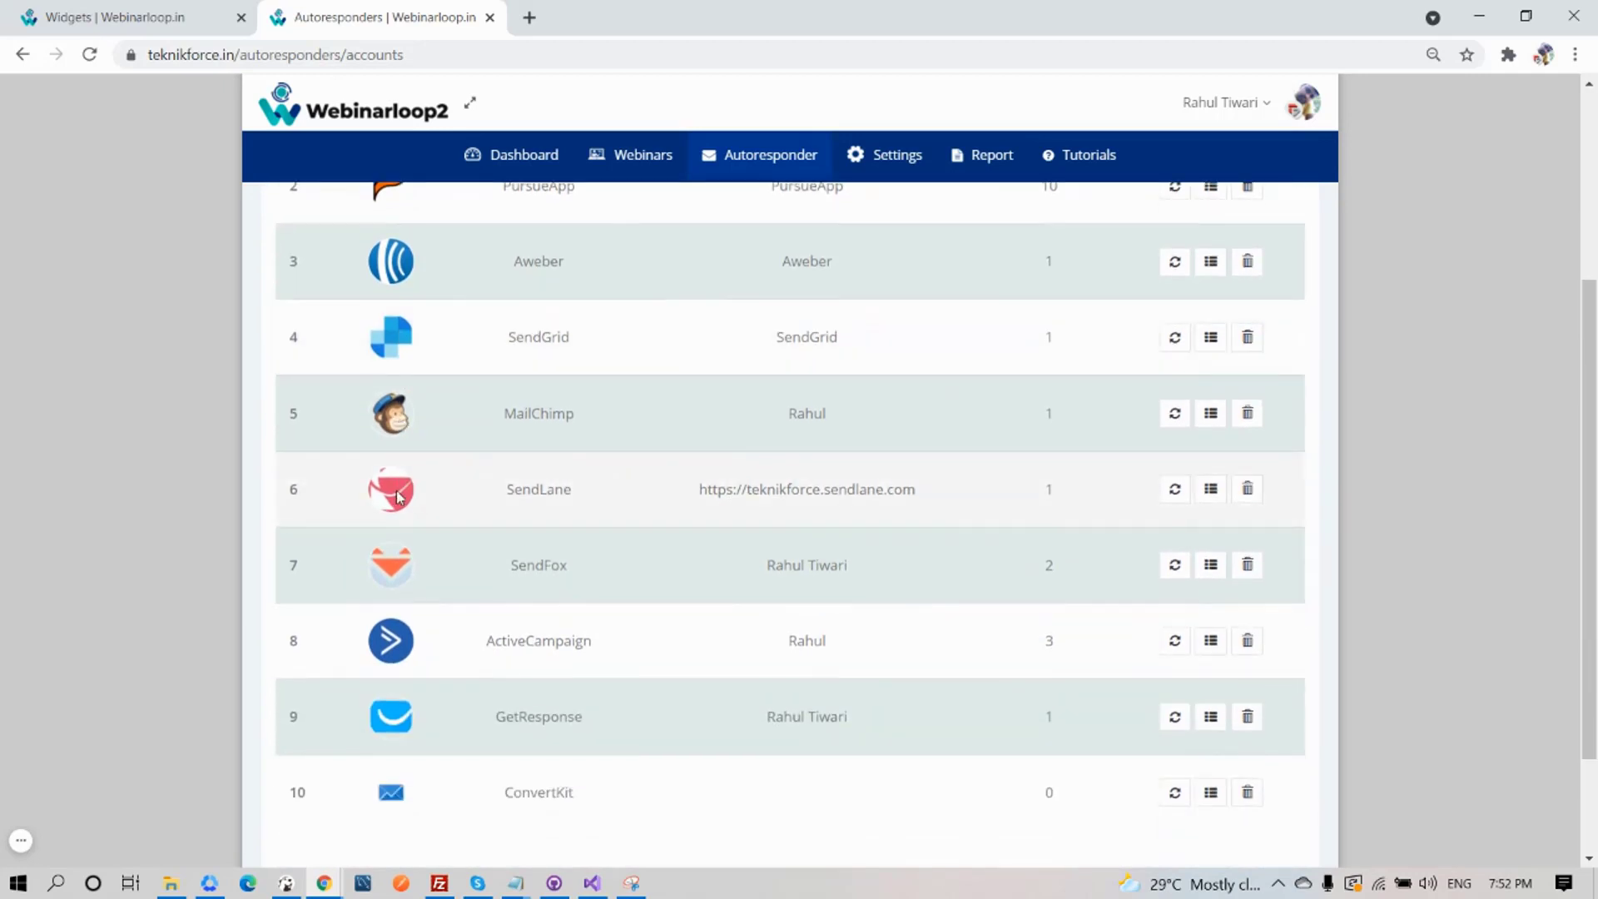
scroll(397, 508, "down", 2)
scroll(403, 554, "down", 1)
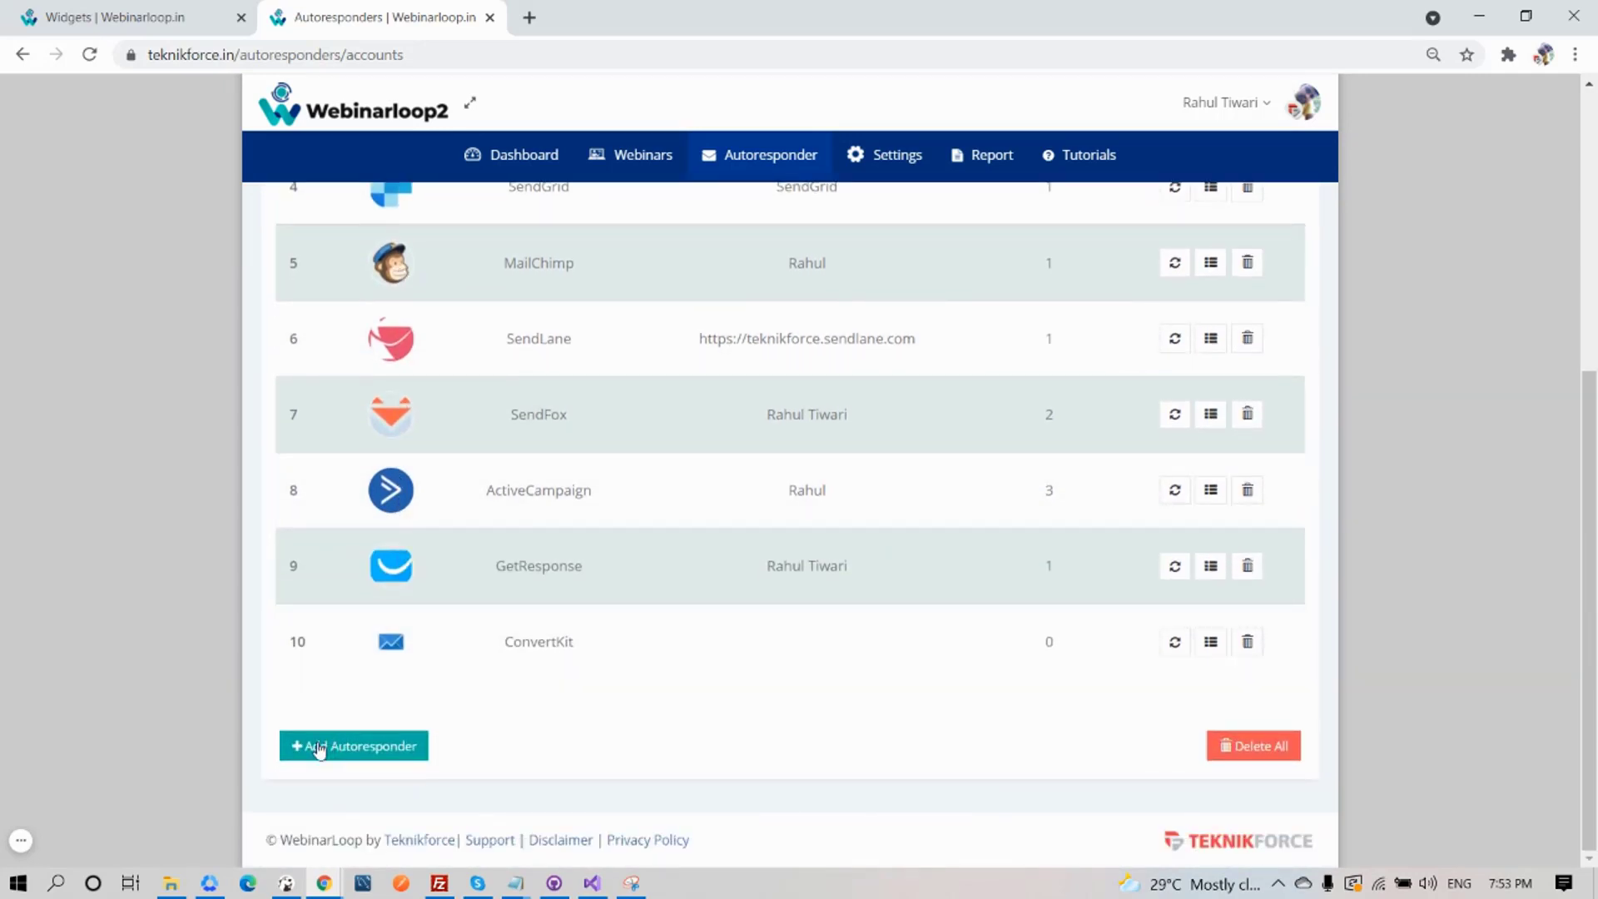
left_click(394, 749)
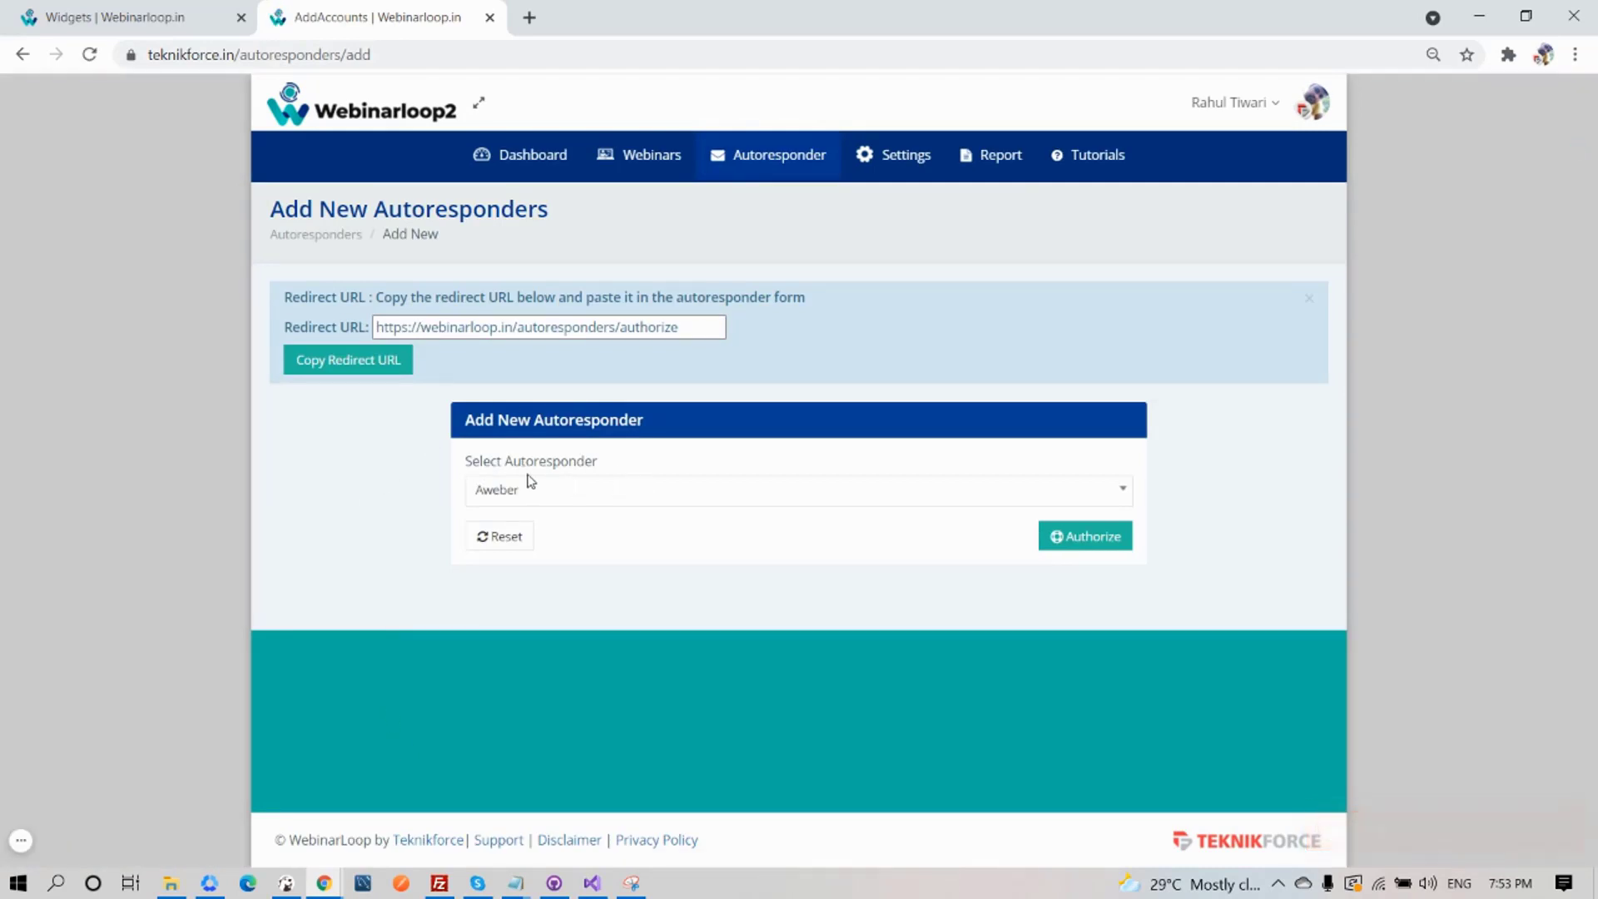
left_click(578, 491)
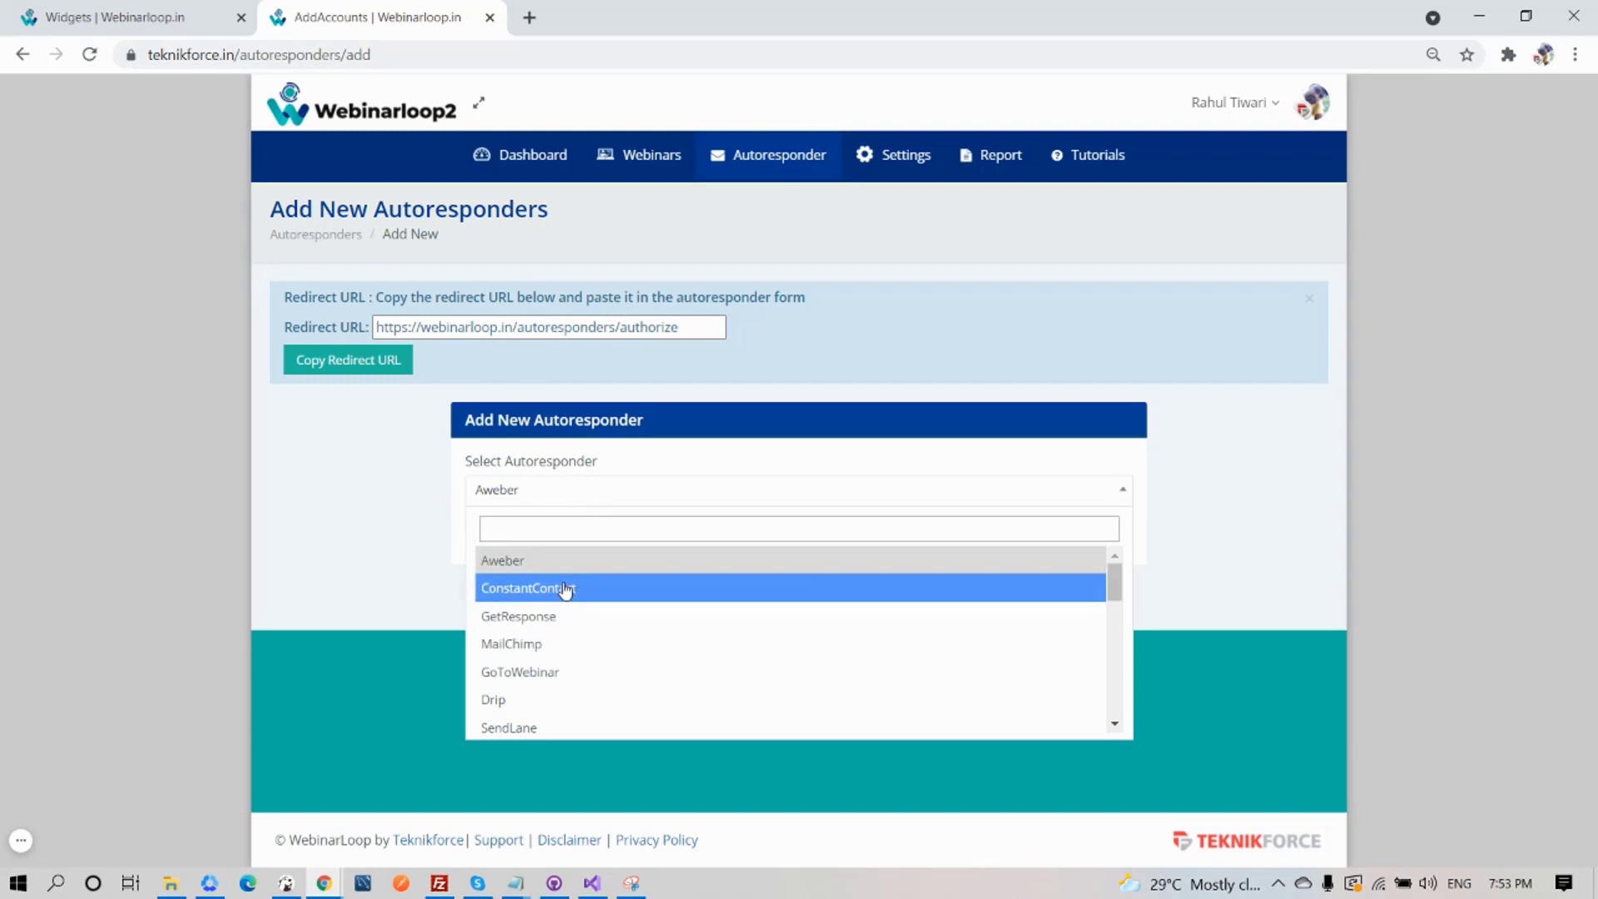
scroll(564, 632, "down", 5)
key("Escape")
left_click(635, 171)
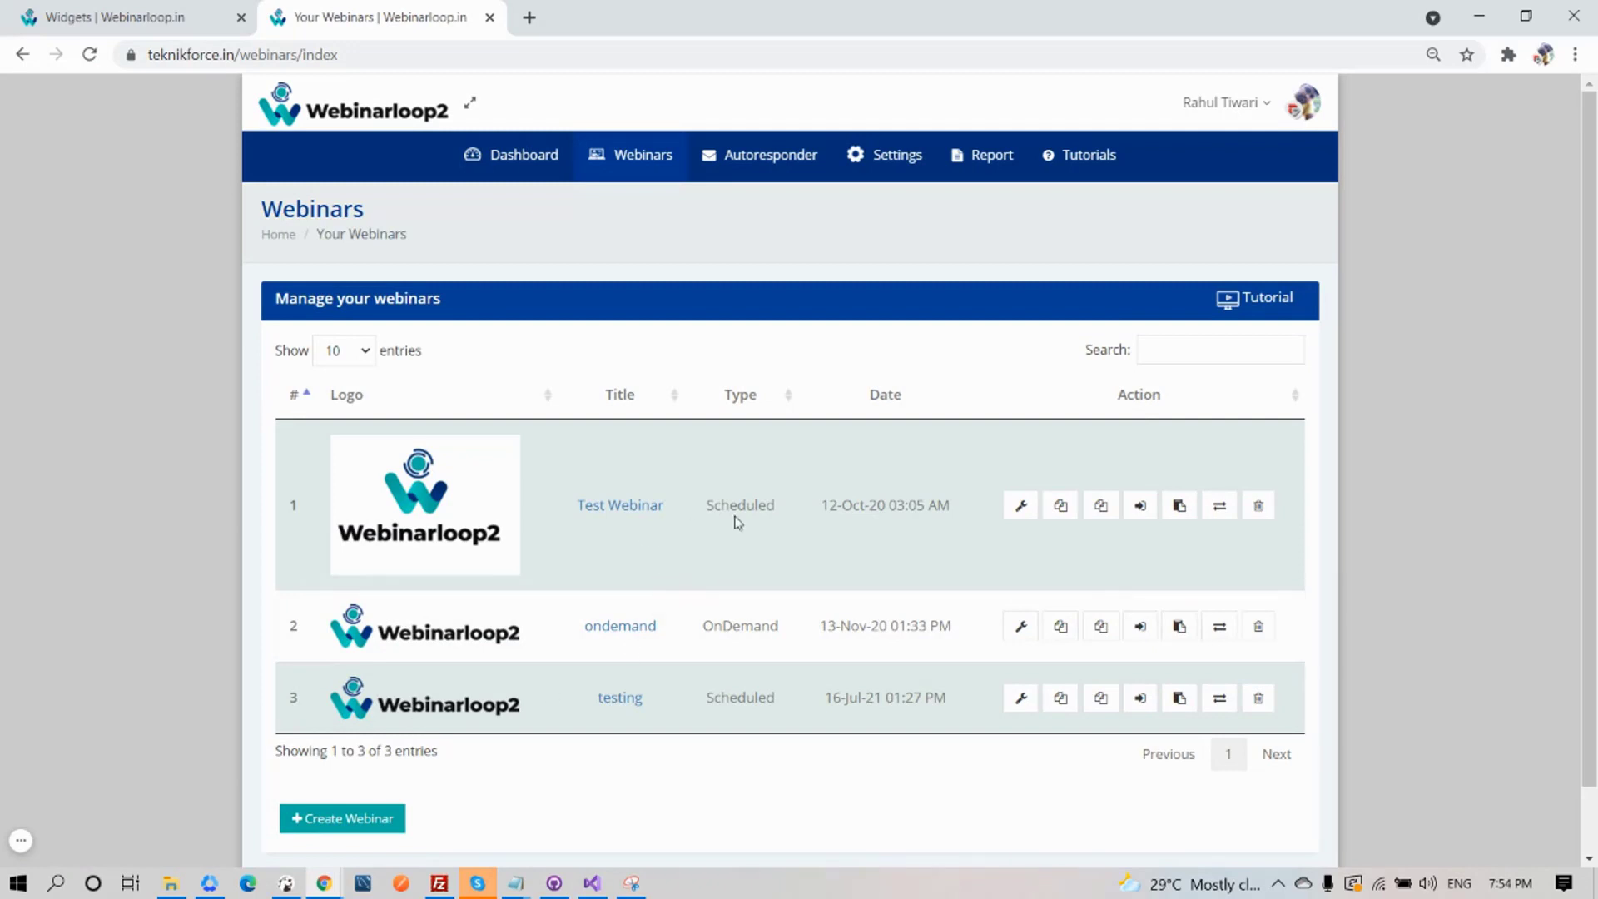
Highlight the types of Test Webinar (Scheduled), ondemand (OnDemand) and testing (Scheduled).
left_click_drag(707, 515, 778, 510)
left_click_drag(703, 626, 786, 630)
left_click_drag(706, 702, 784, 702)
left_click(480, 716)
left_click_drag(707, 515, 777, 507)
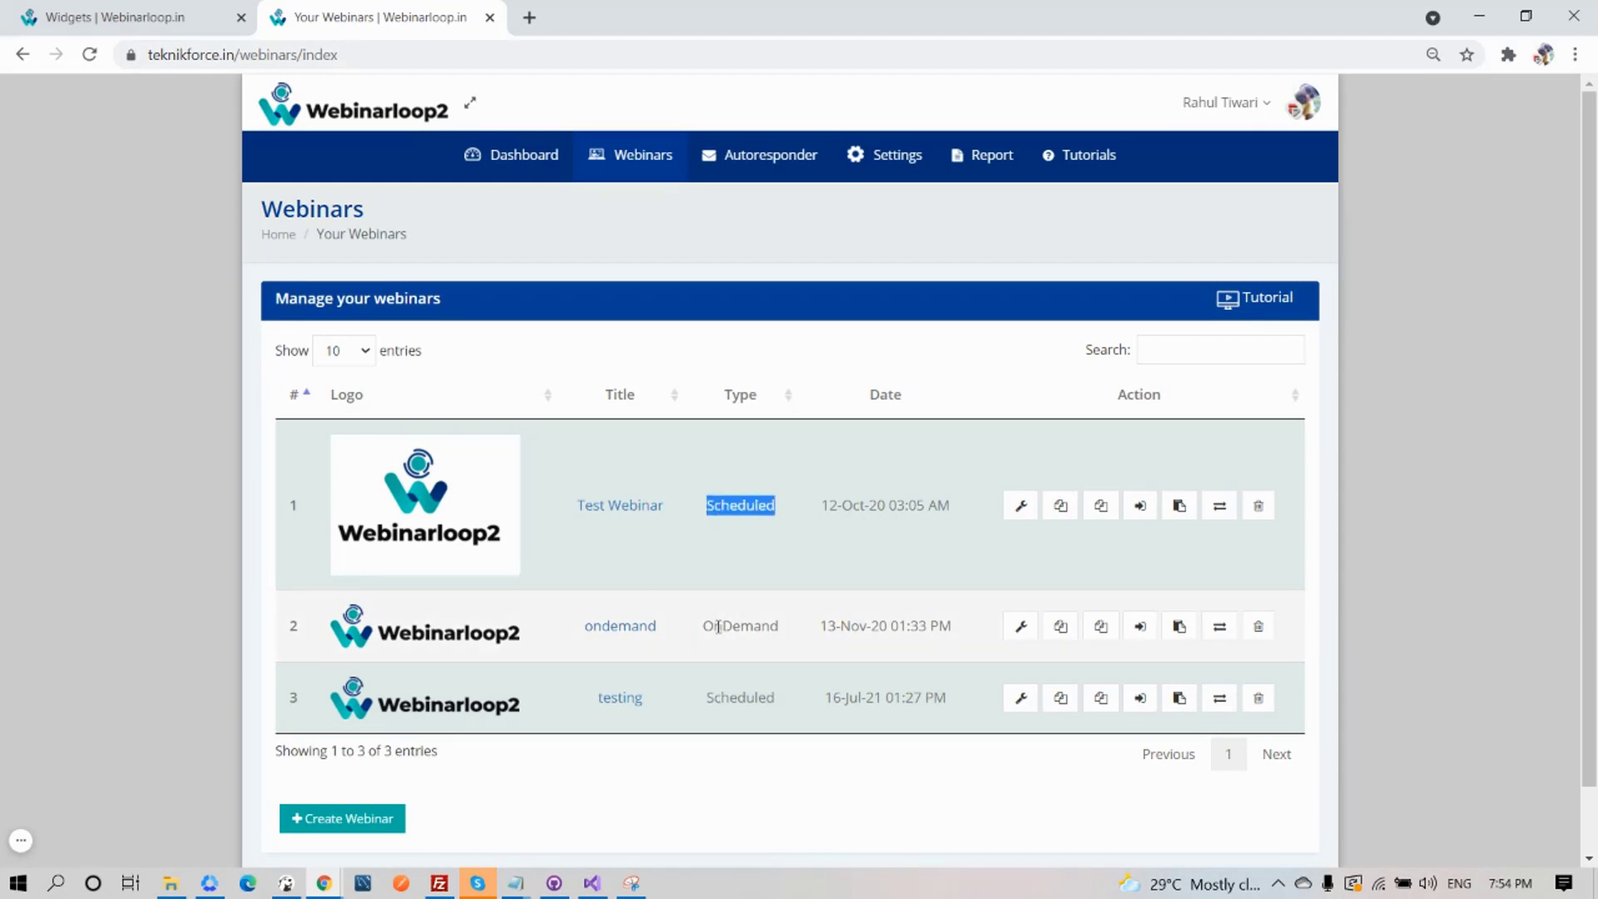
left_click_drag(703, 626, 774, 655)
left_click_drag(706, 701, 789, 704)
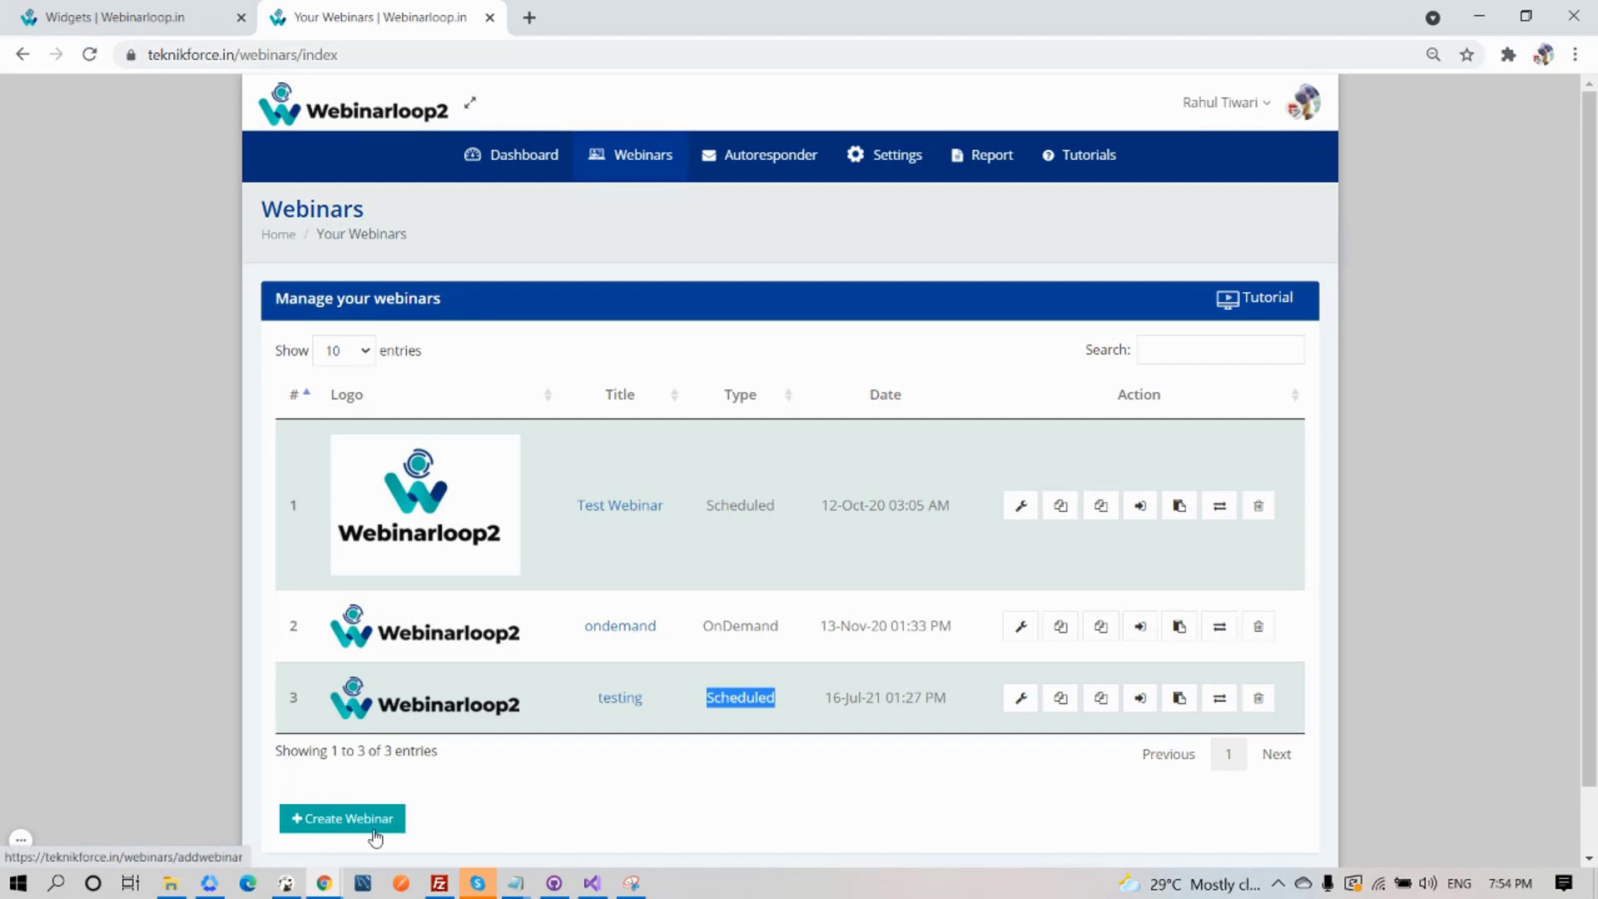
Look over the Create Webinar form, then open Test Webinar's setup.
left_click(347, 827)
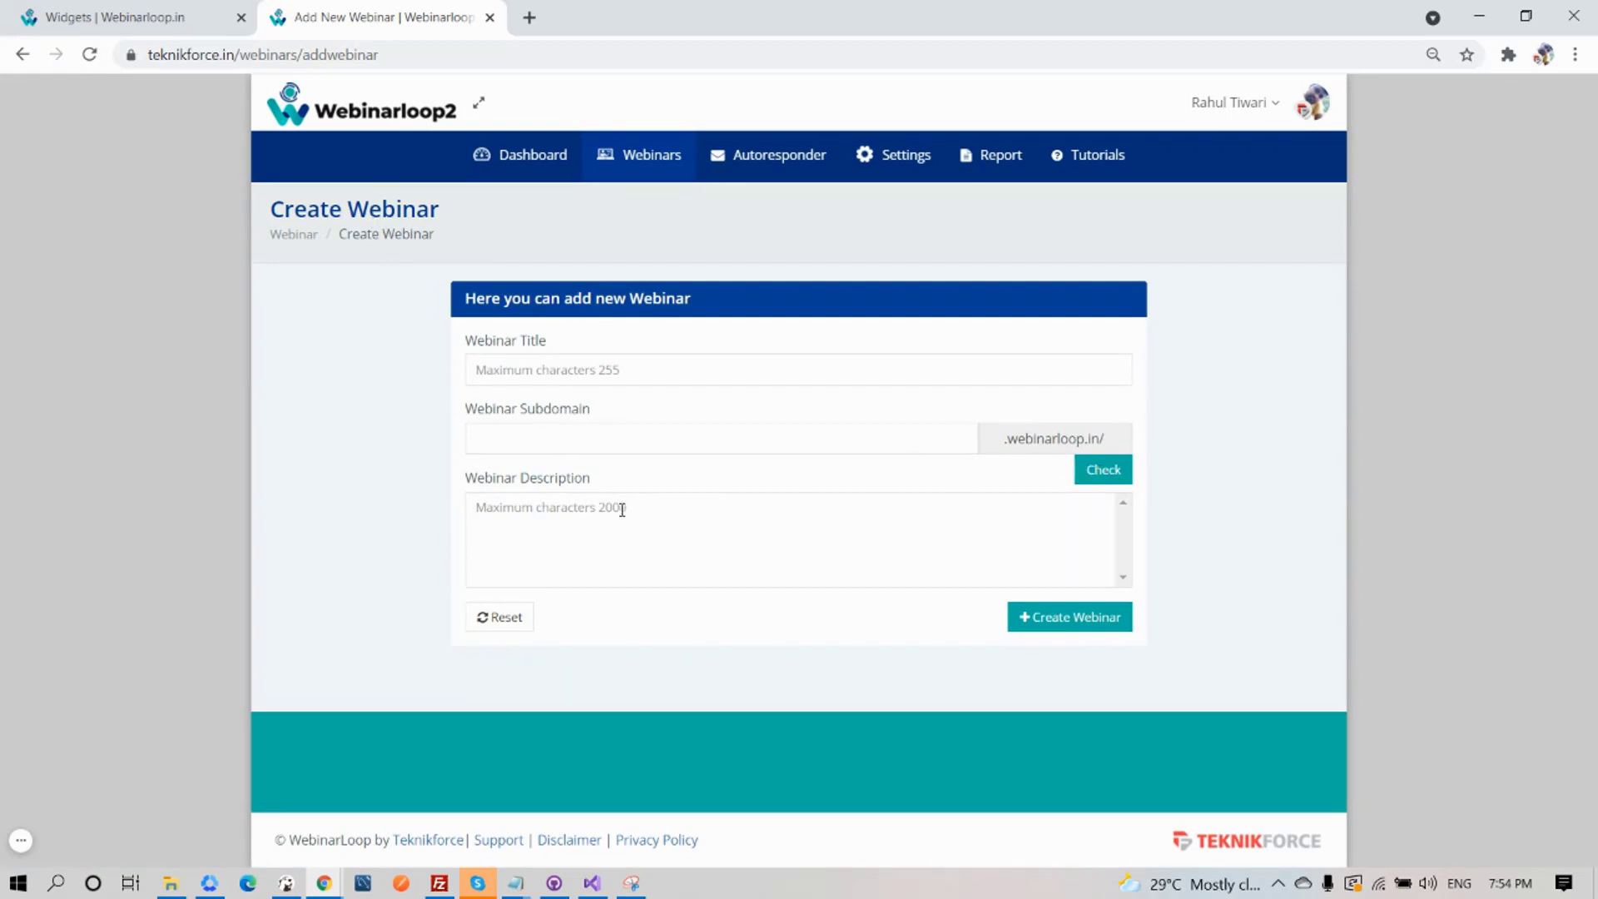
left_click(626, 164)
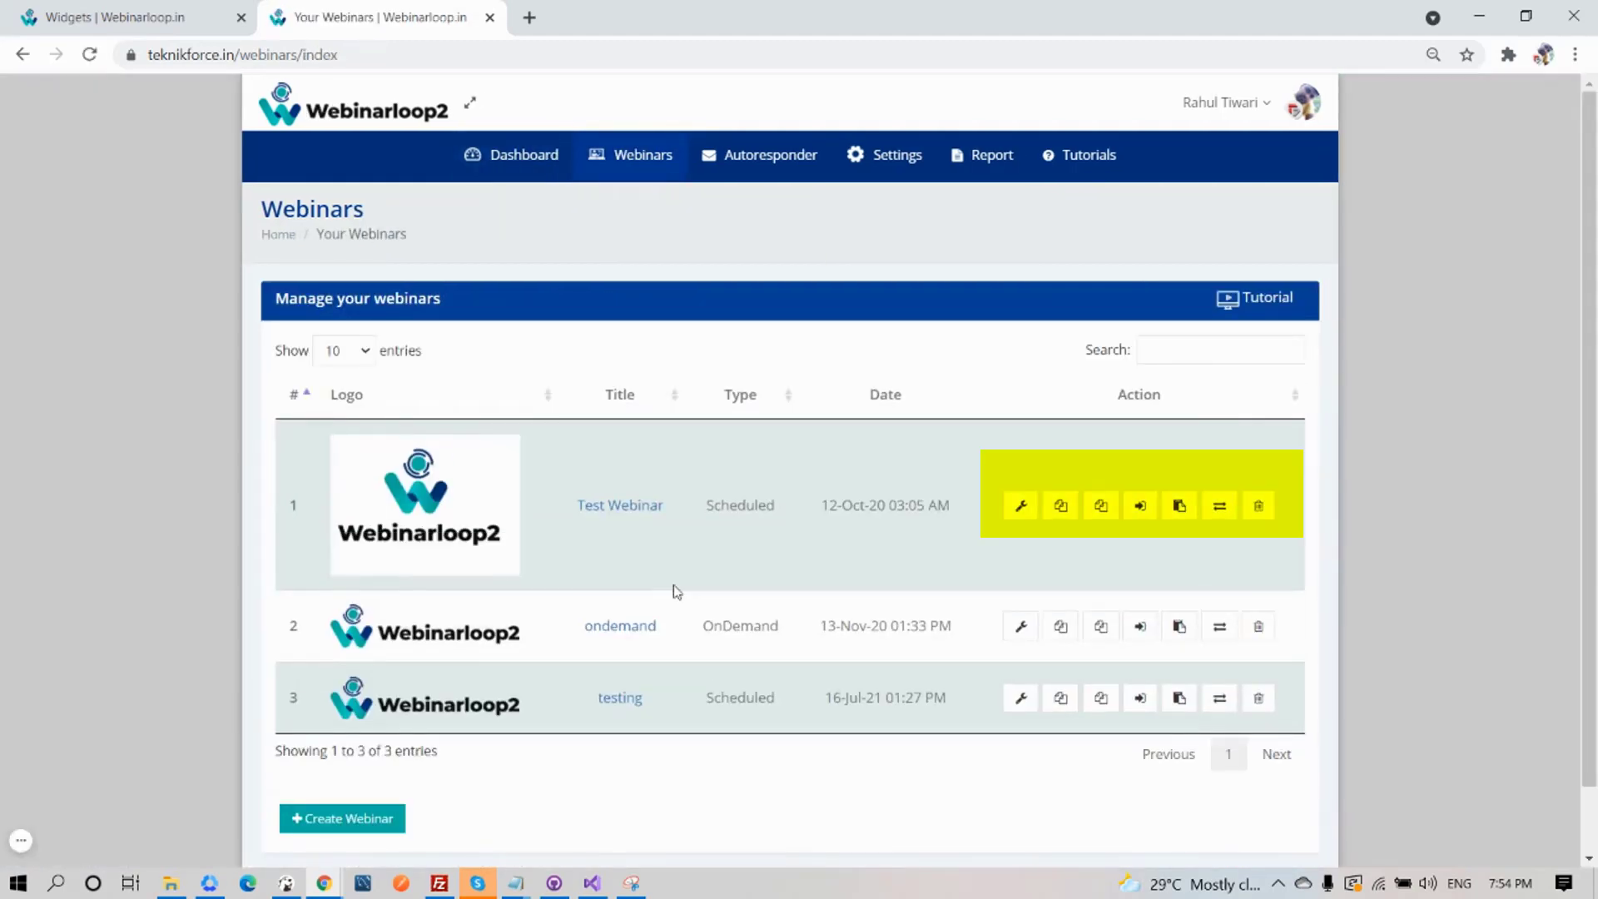
left_click(1020, 510)
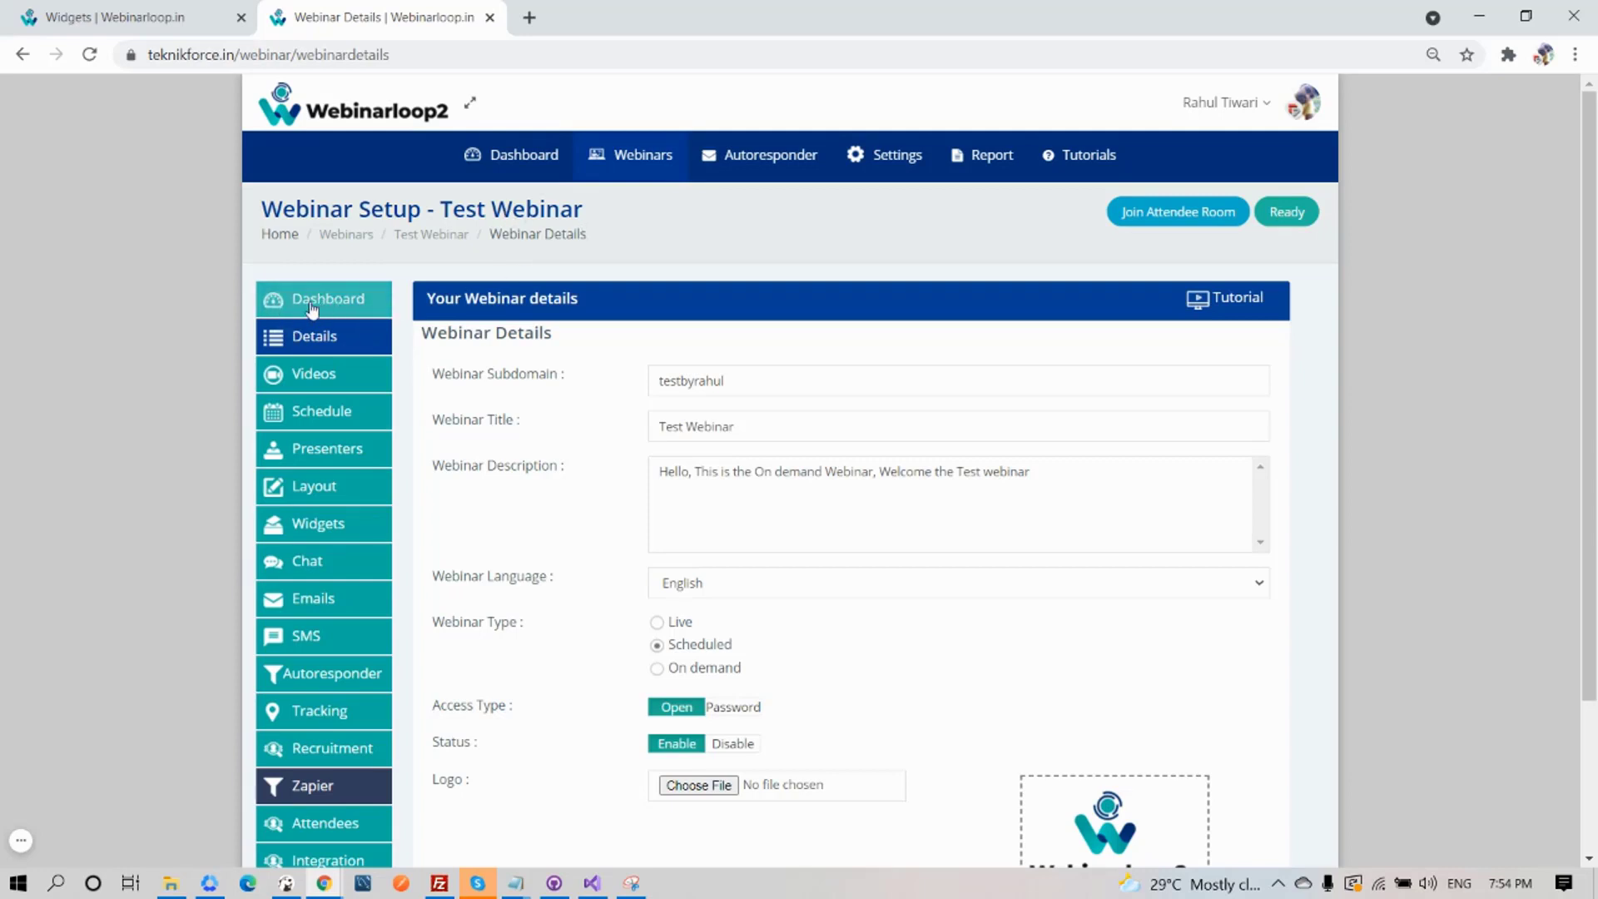
Scroll through Test Webinar's dashboard poll answers, then go back to its Webinar Details.
left_click(346, 305)
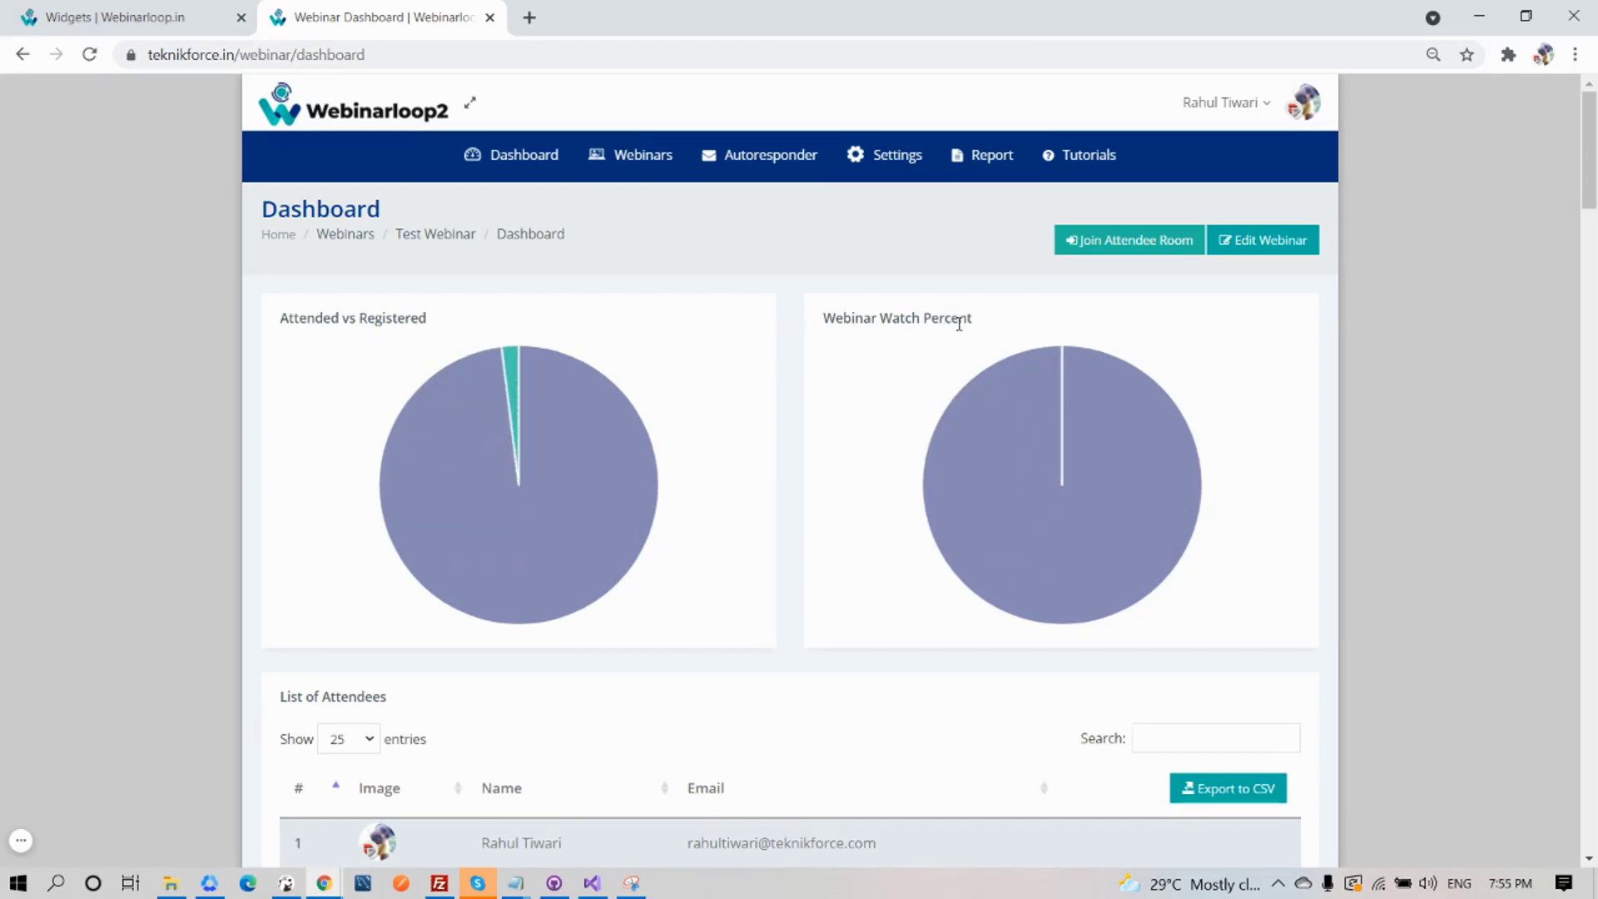
scroll(949, 356, "down", 5)
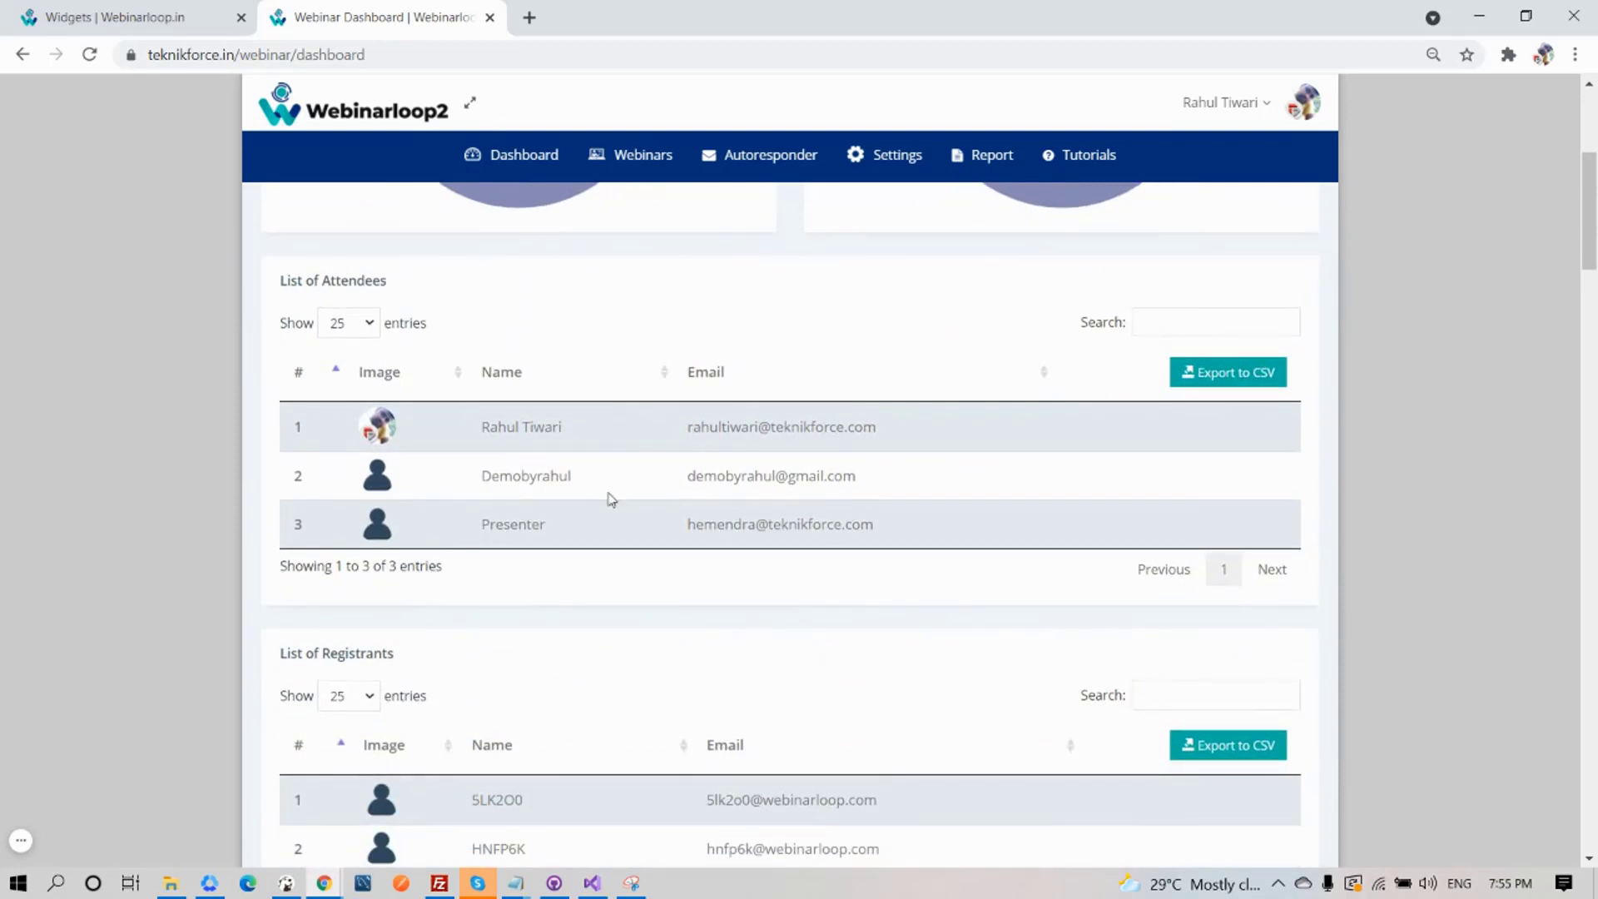
scroll(598, 497, "down", 18)
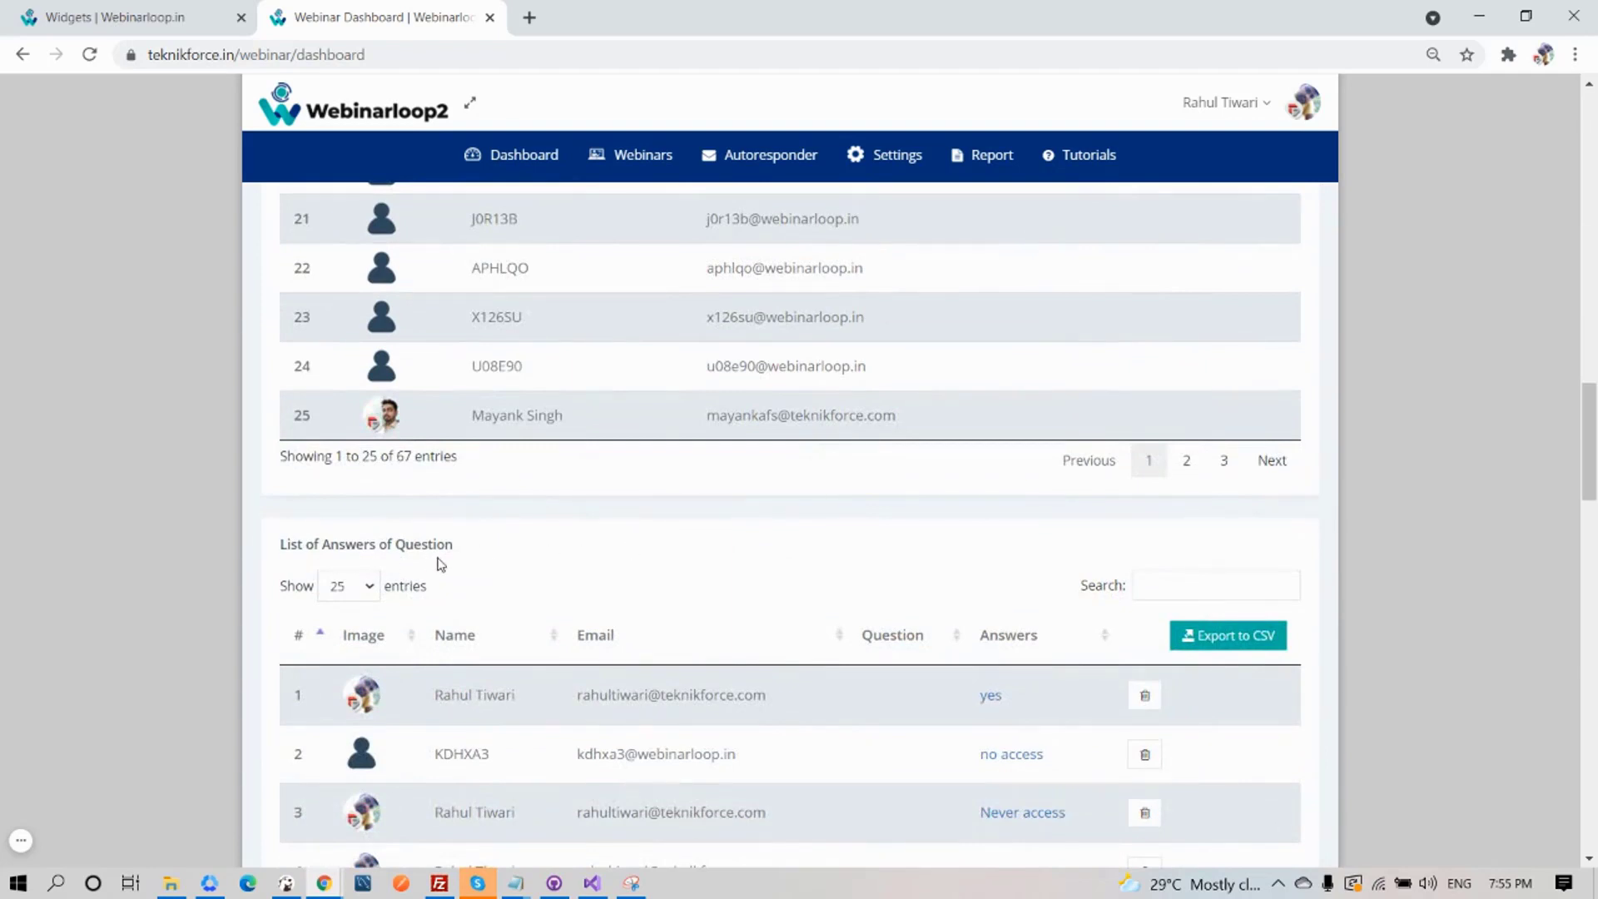
scroll(443, 564, "down", 9)
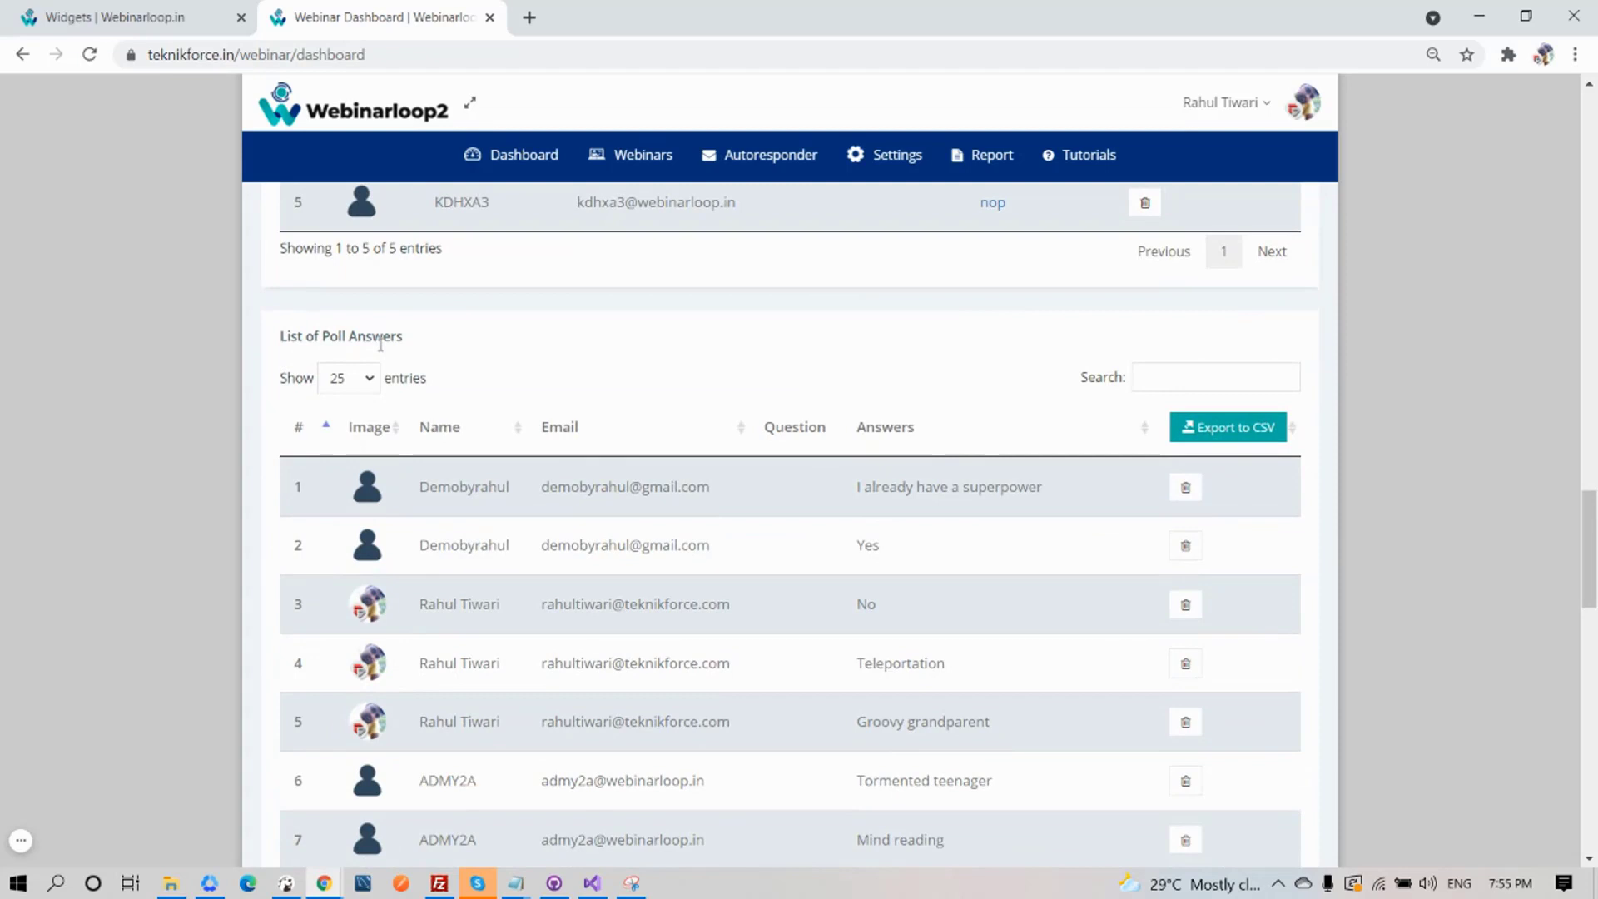
scroll(992, 609, "down", 3)
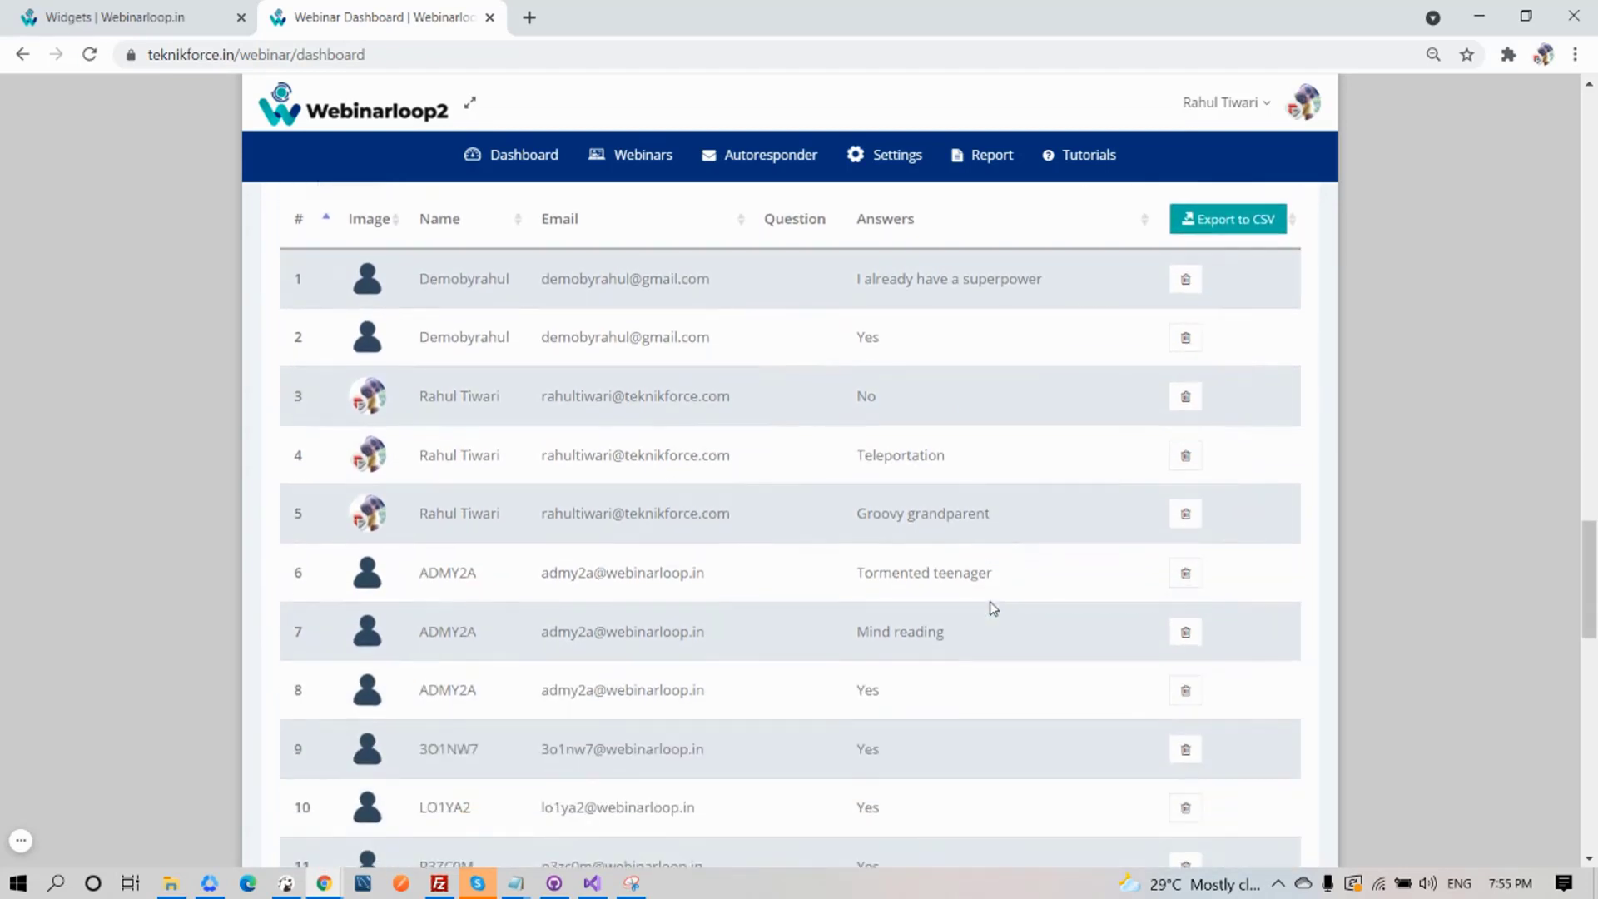
scroll(649, 591, "down", 15)
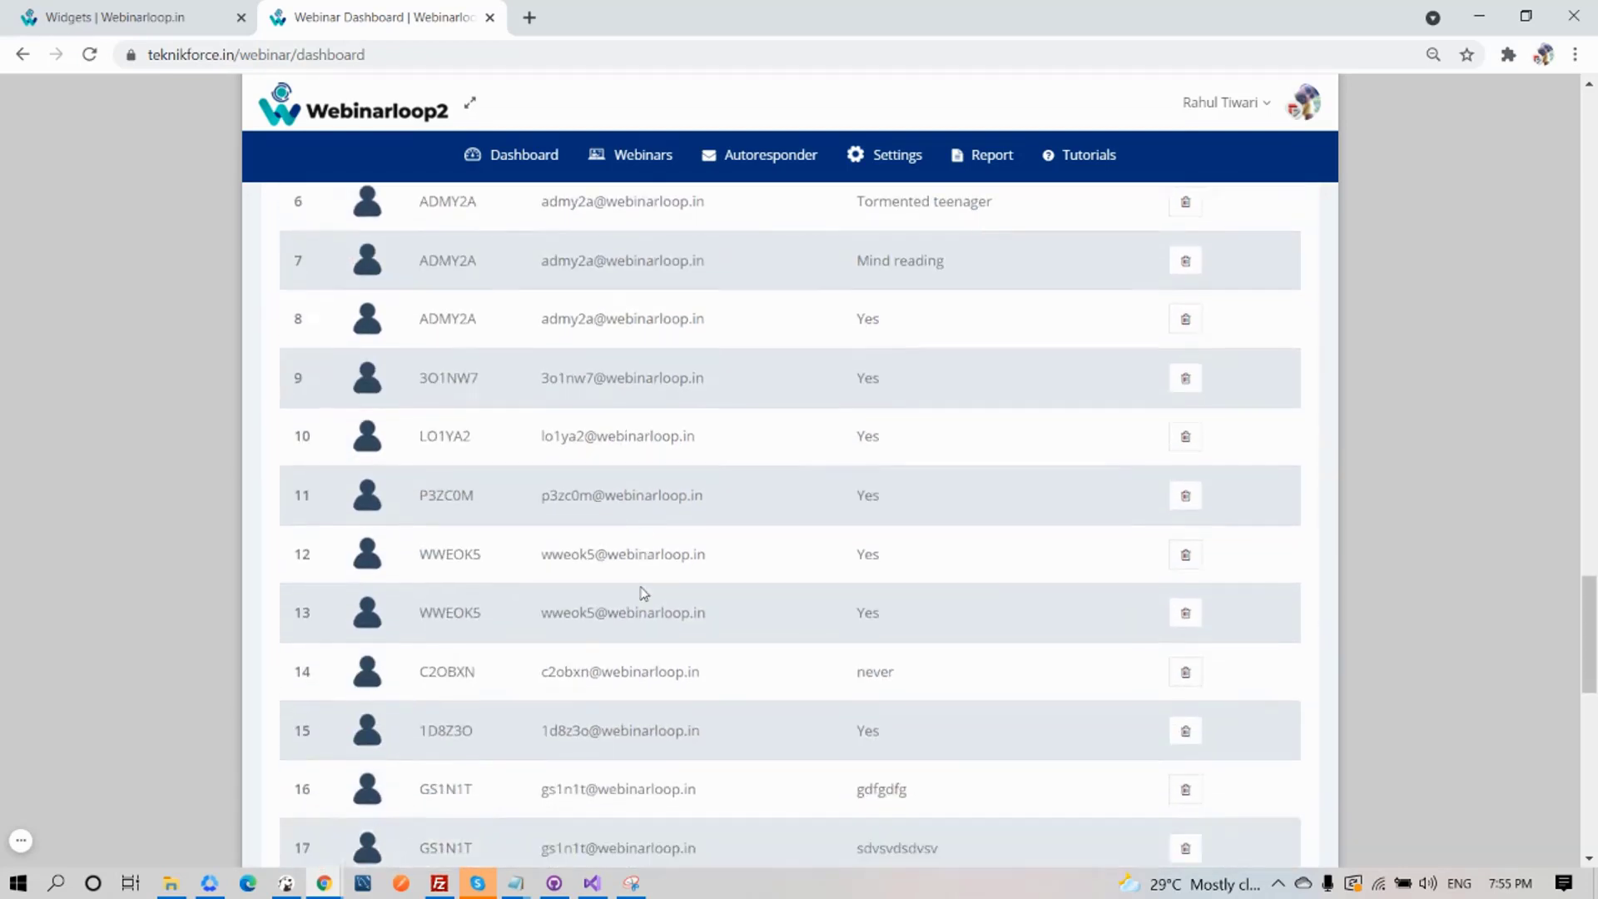
key("alt+Left")
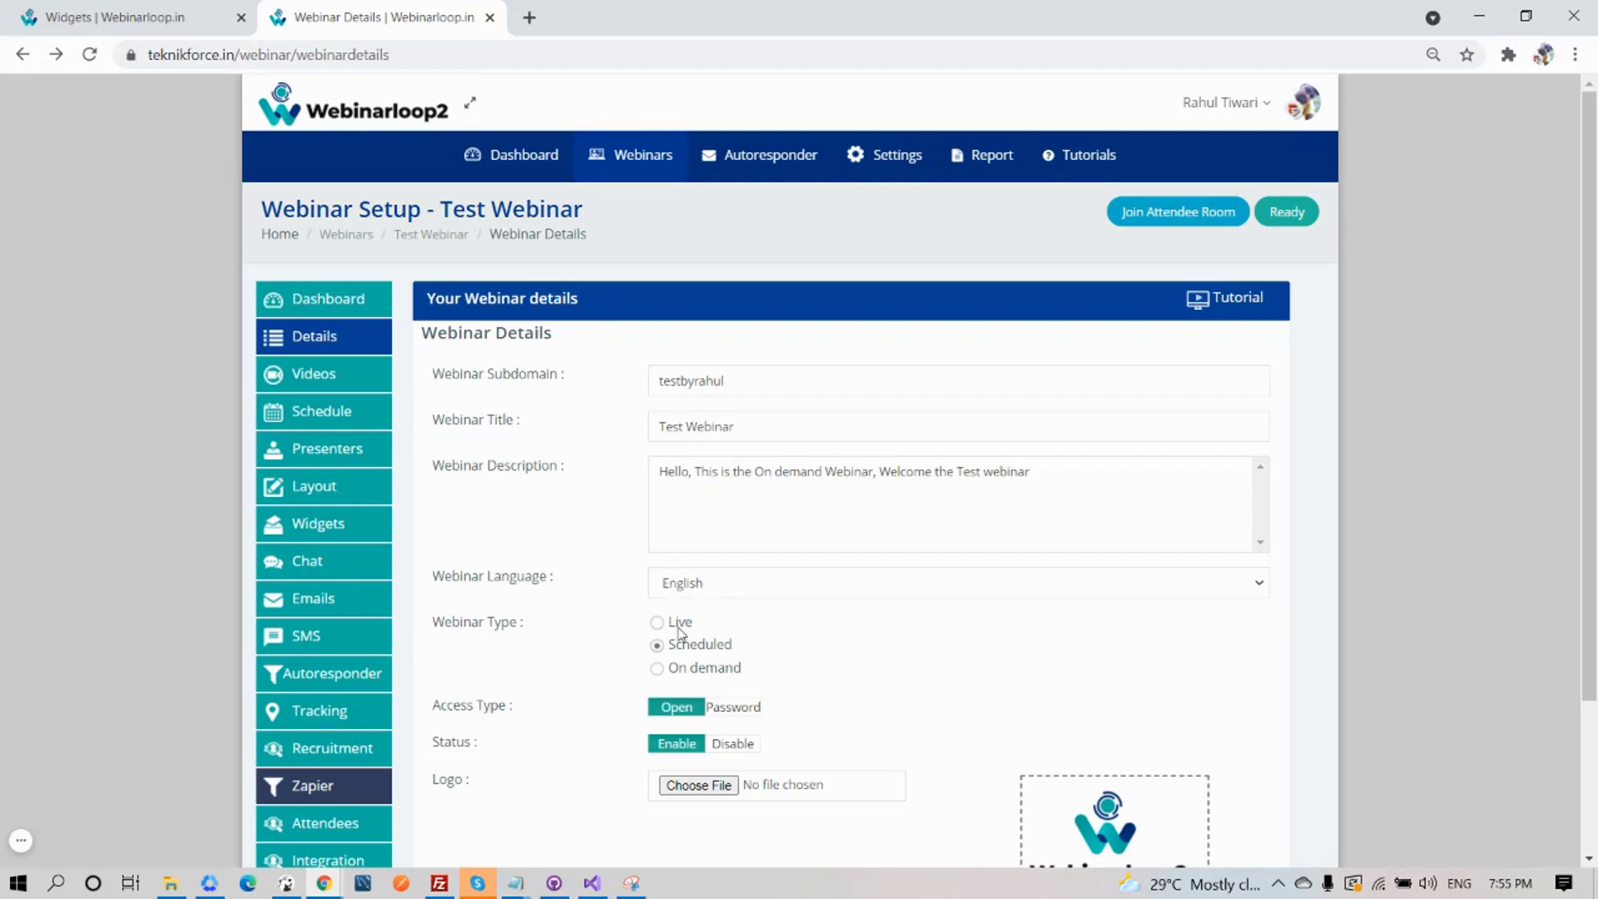
Switch Test Webinar's type from Scheduled to On demand and review the details form.
left_click_drag(671, 625, 737, 653)
left_click(728, 678)
scroll(1138, 738, "down", 3)
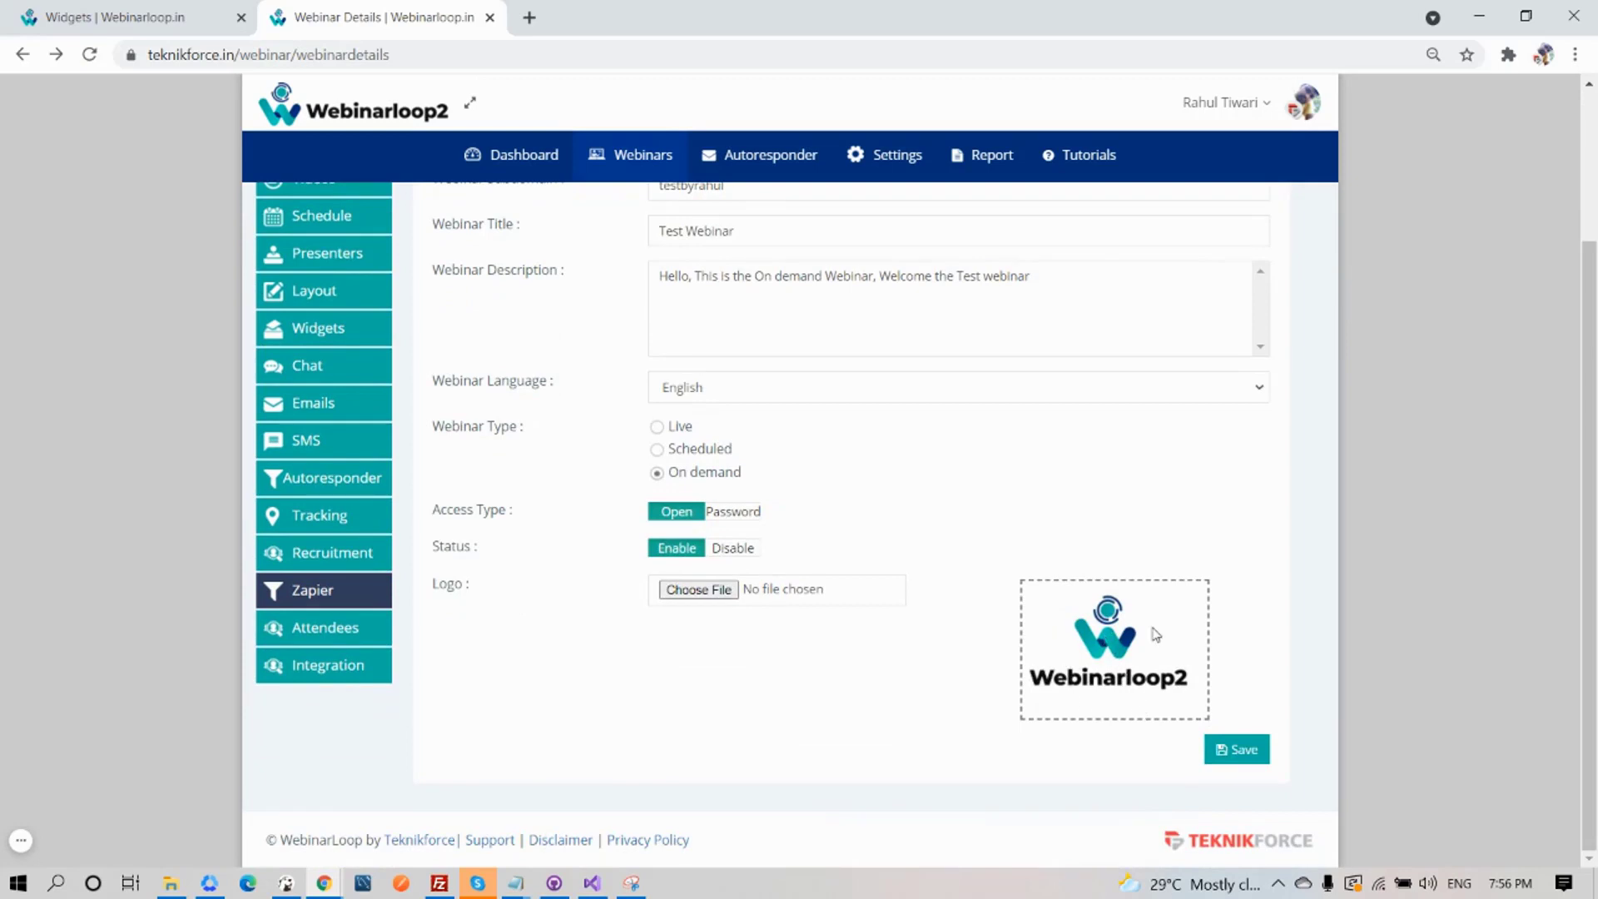
scroll(953, 616, "up", 3)
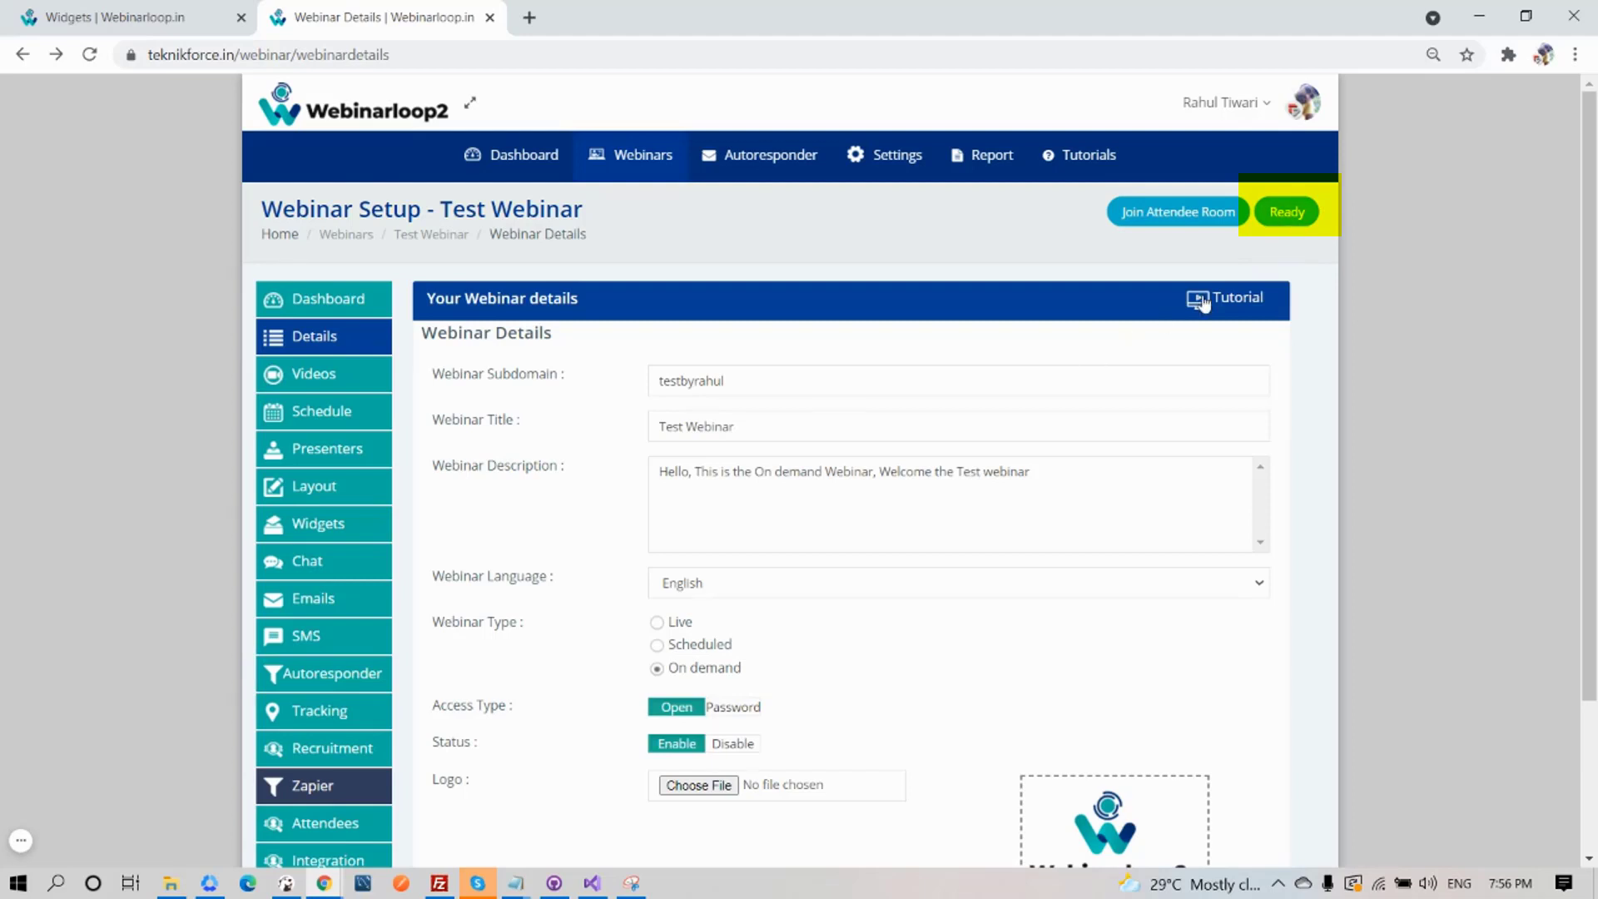
left_click(1288, 219)
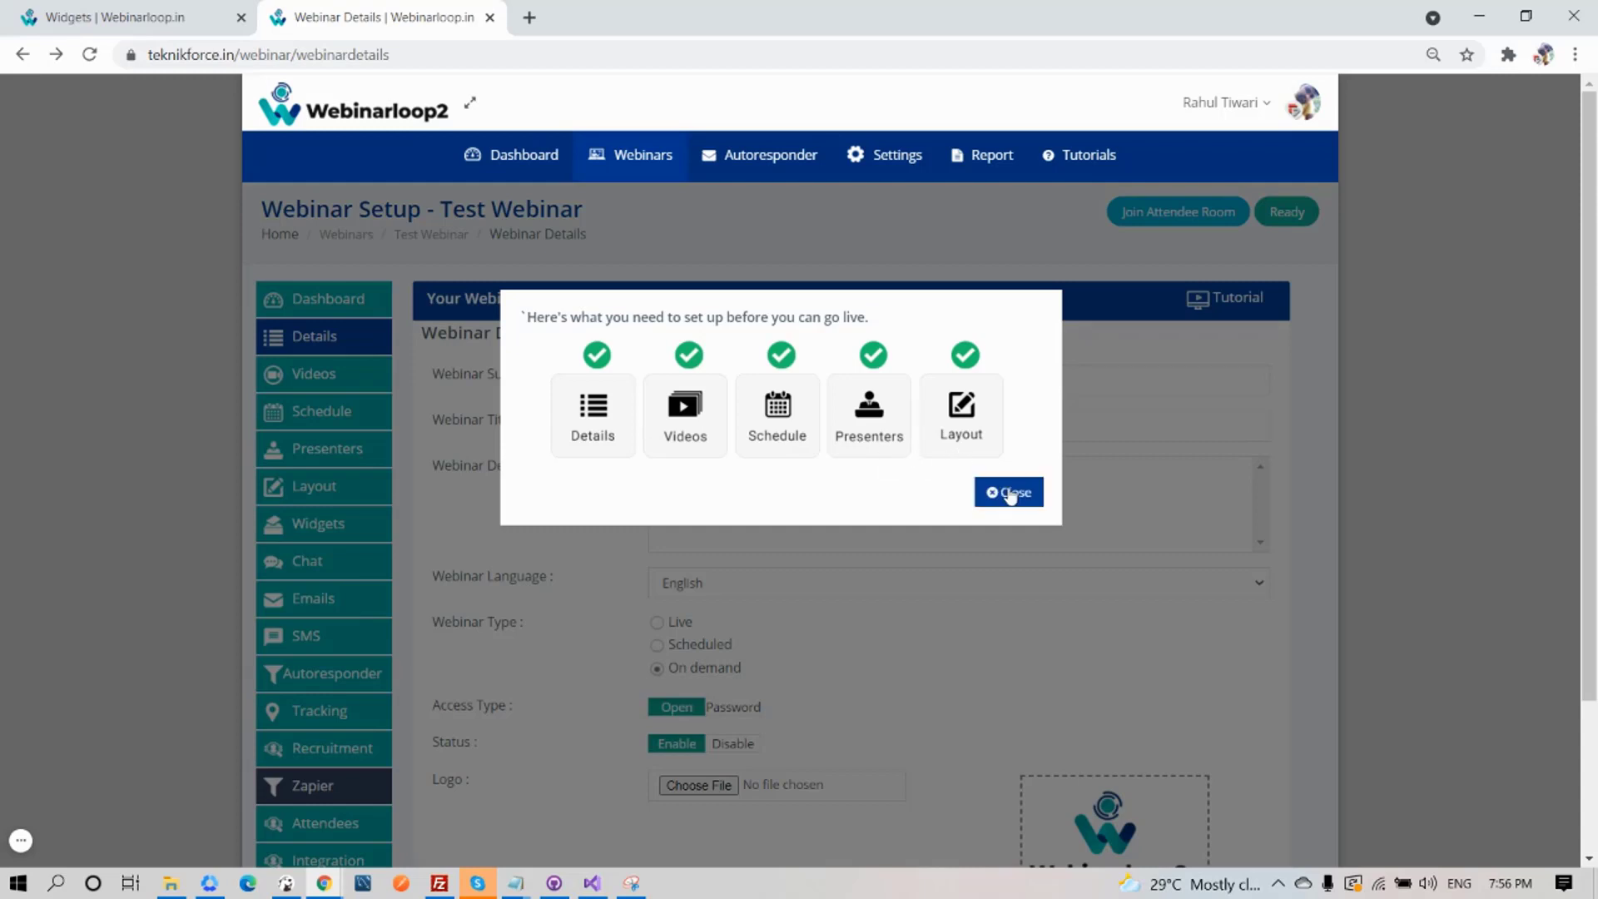
left_click(1013, 495)
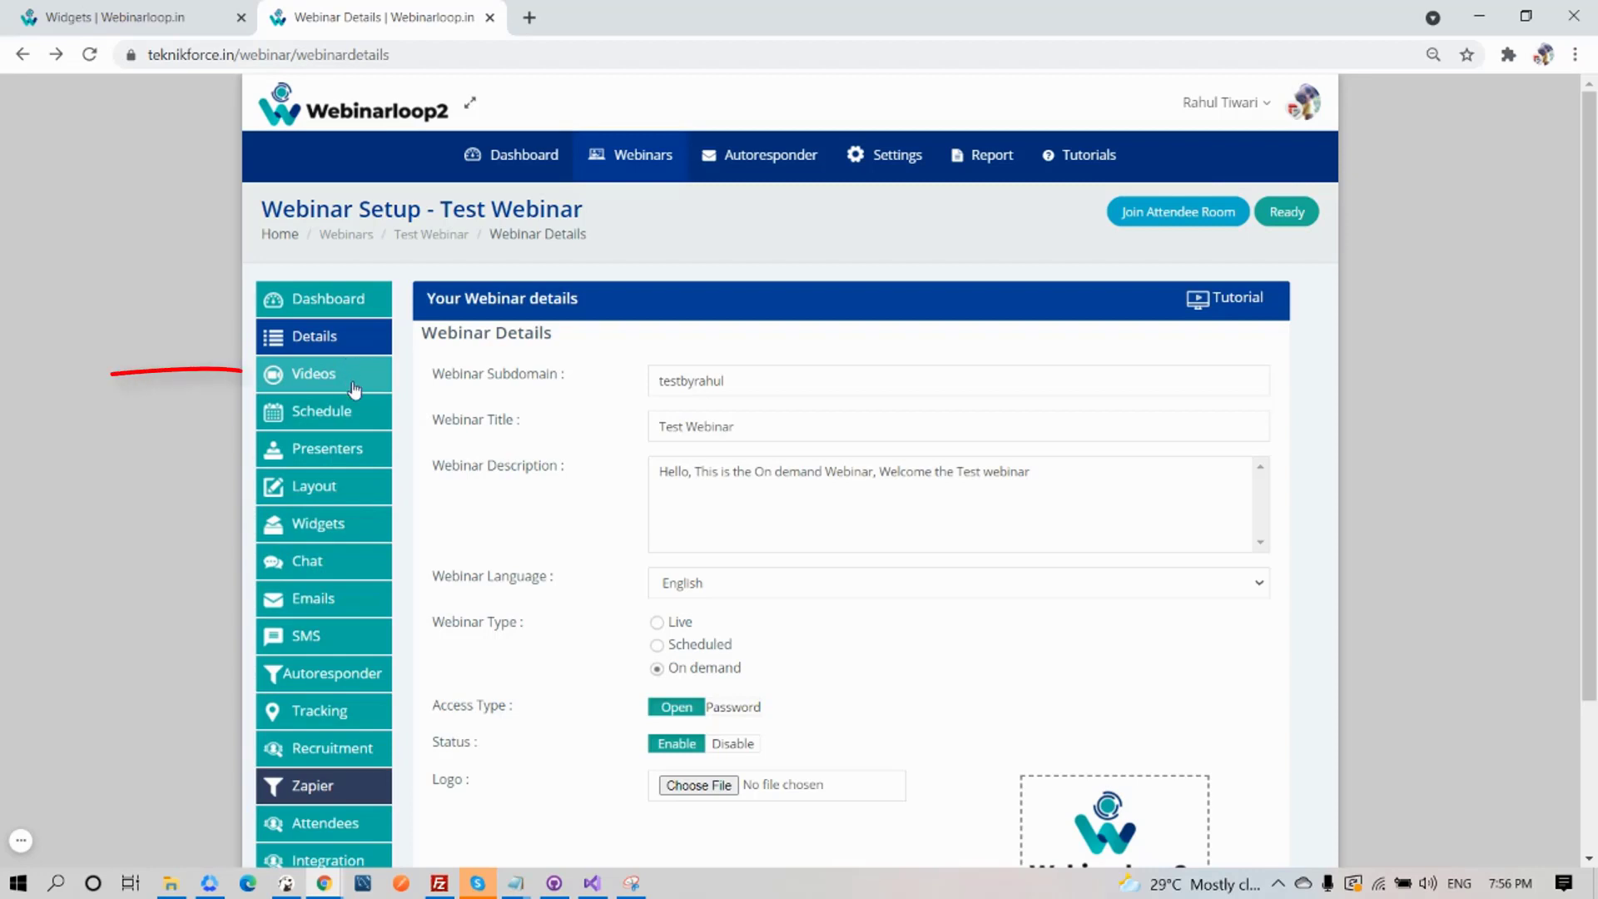
Check Test Webinar's video settings, keeping YouTube as platform and 00:05:04 length.
left_click(303, 383)
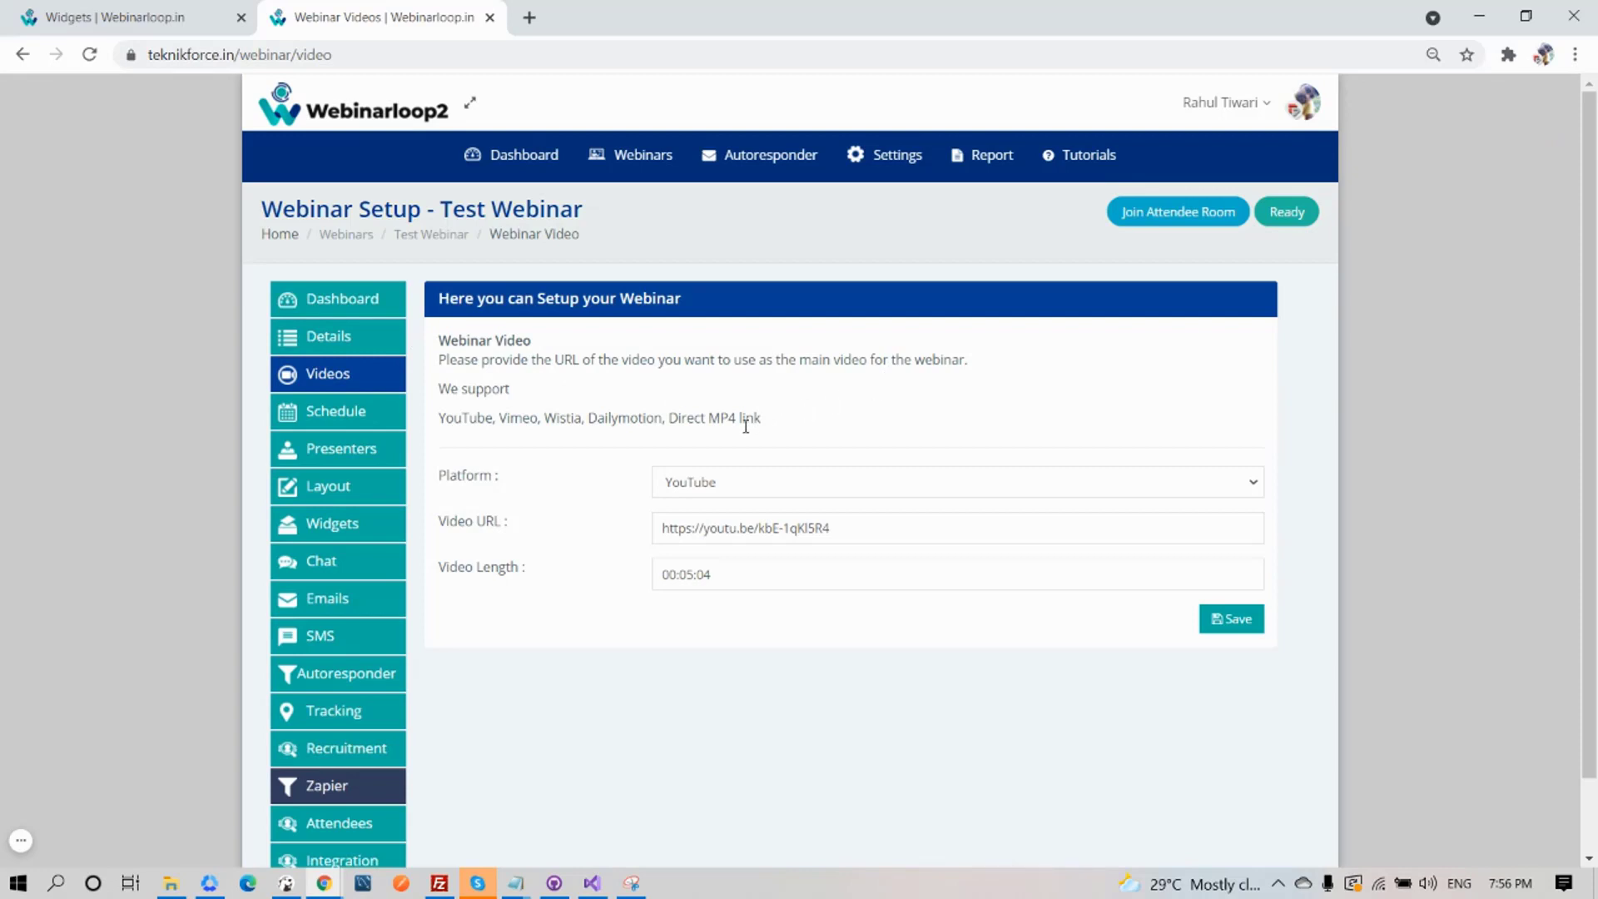
left_click(737, 497)
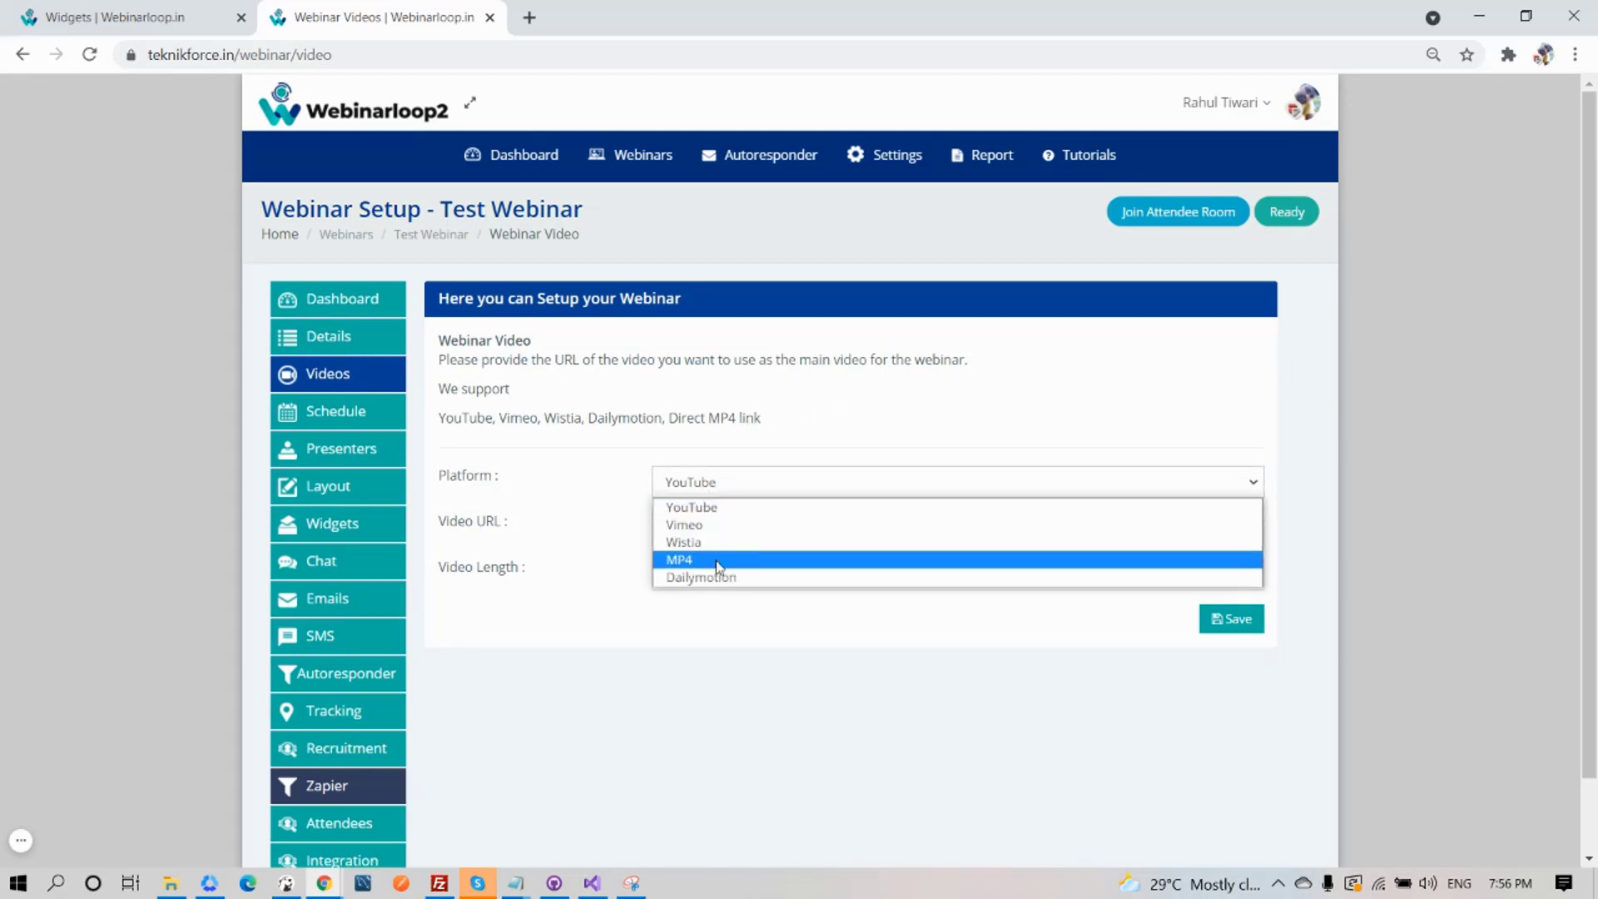
left_click(601, 585)
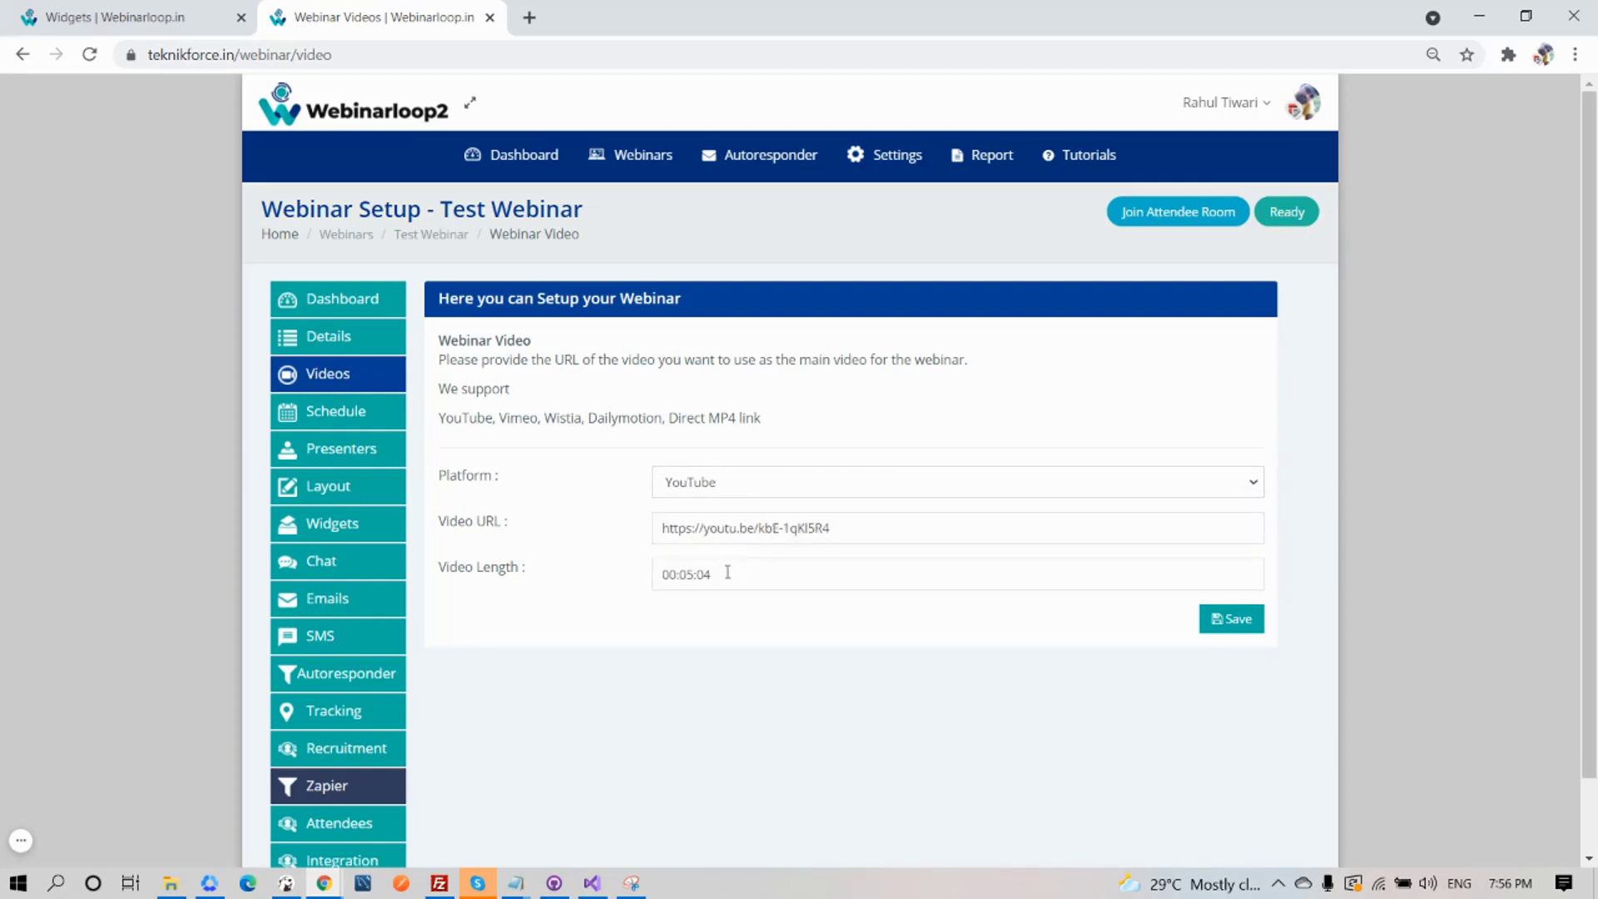
left_click(751, 486)
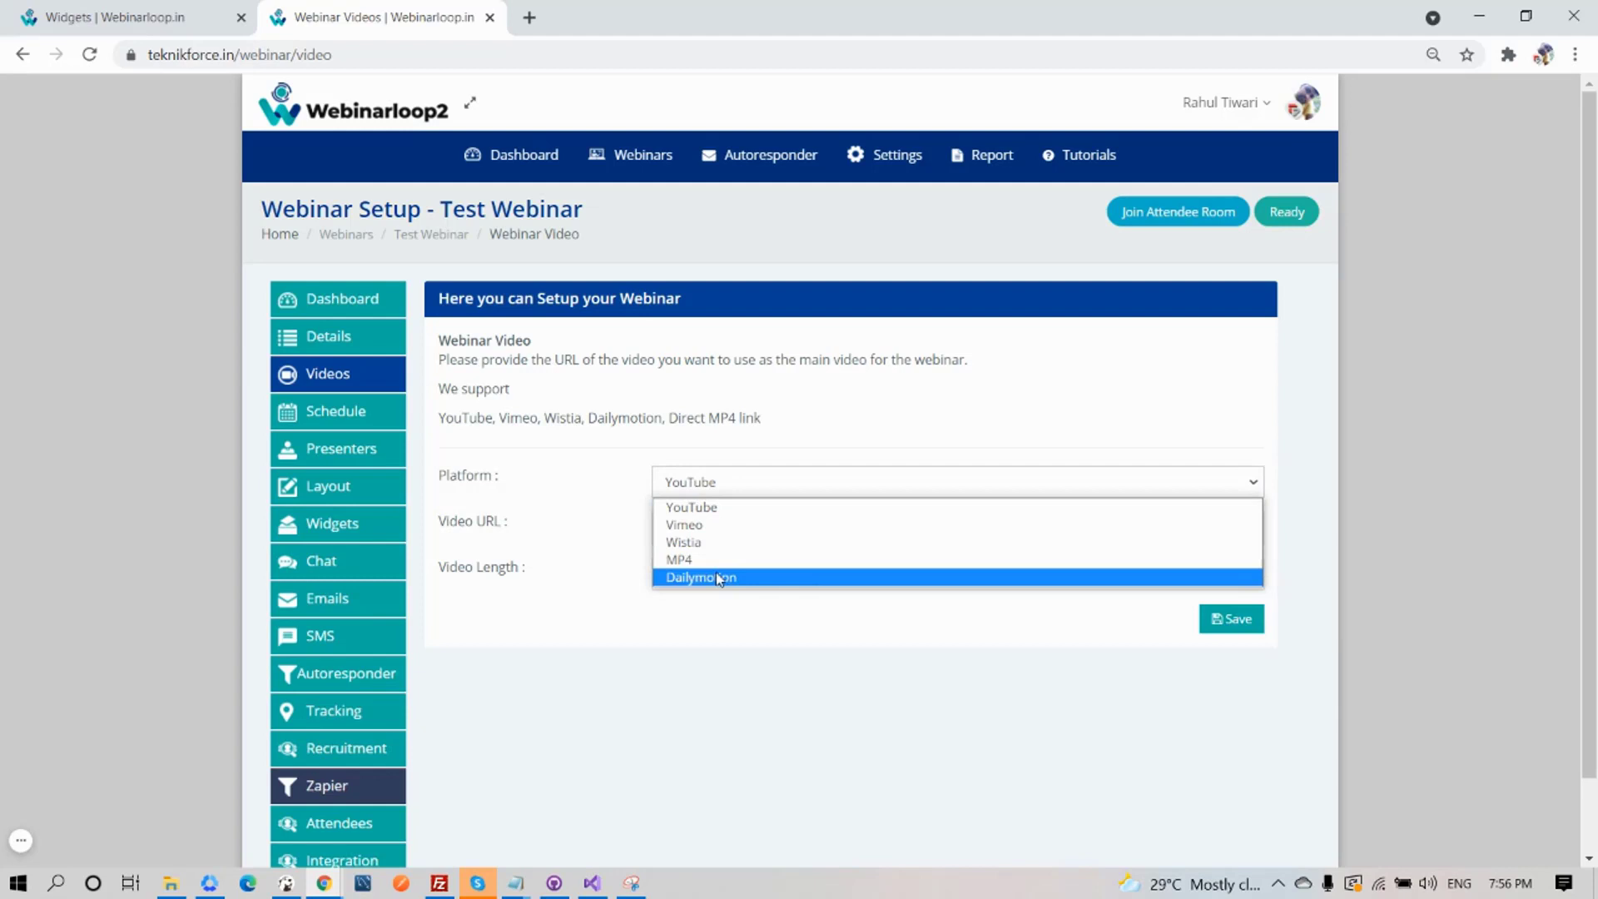
left_click(617, 574)
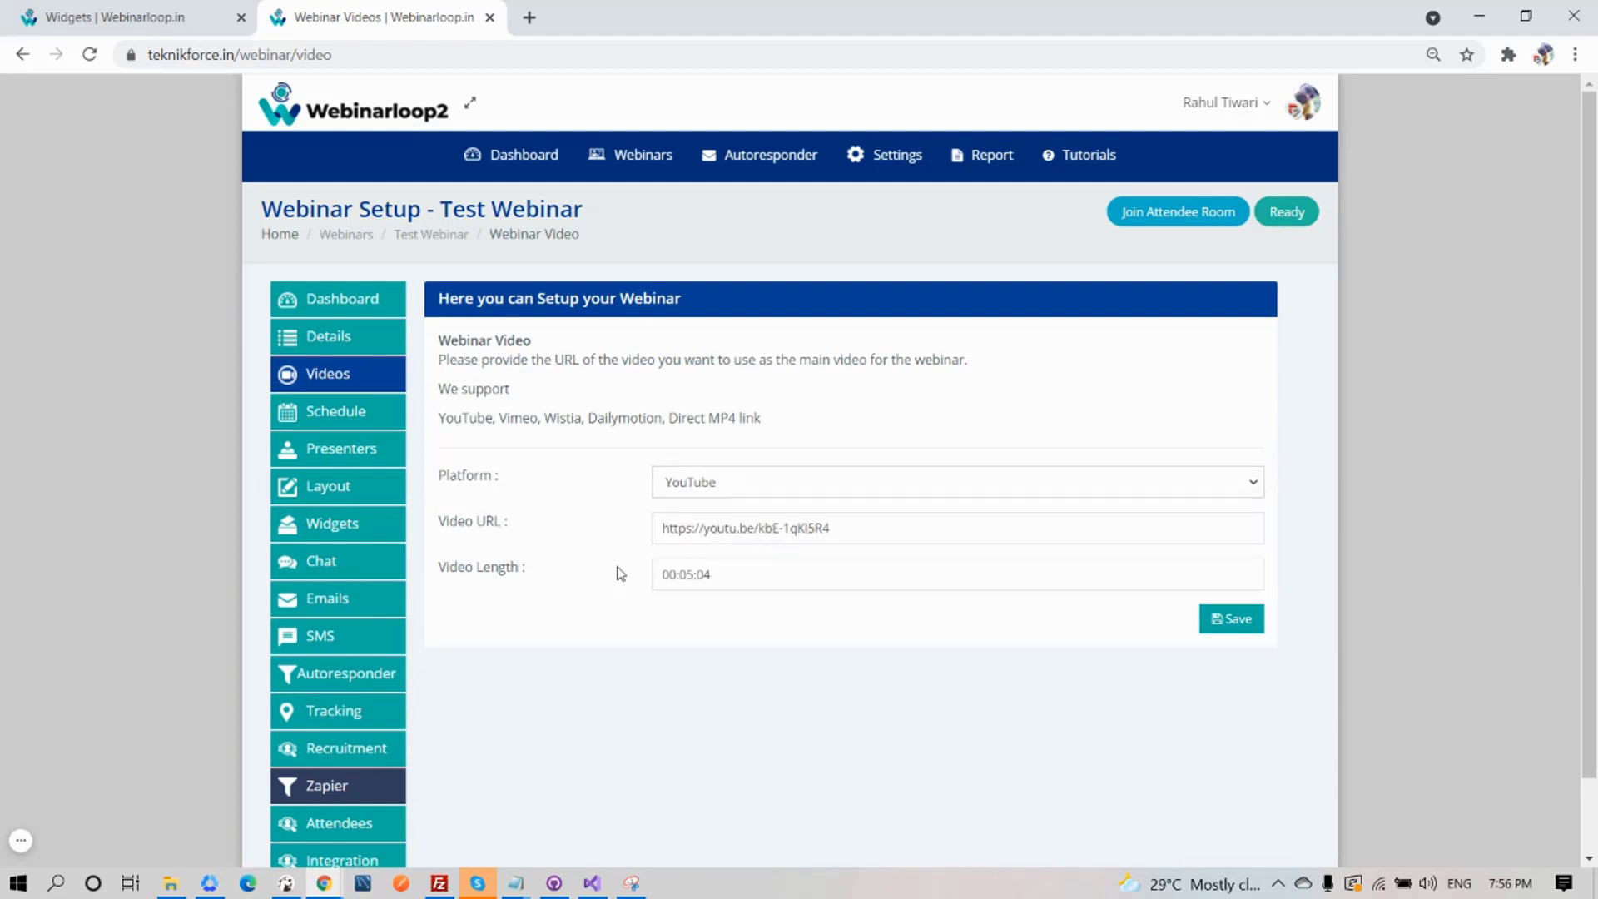
left_click(728, 572)
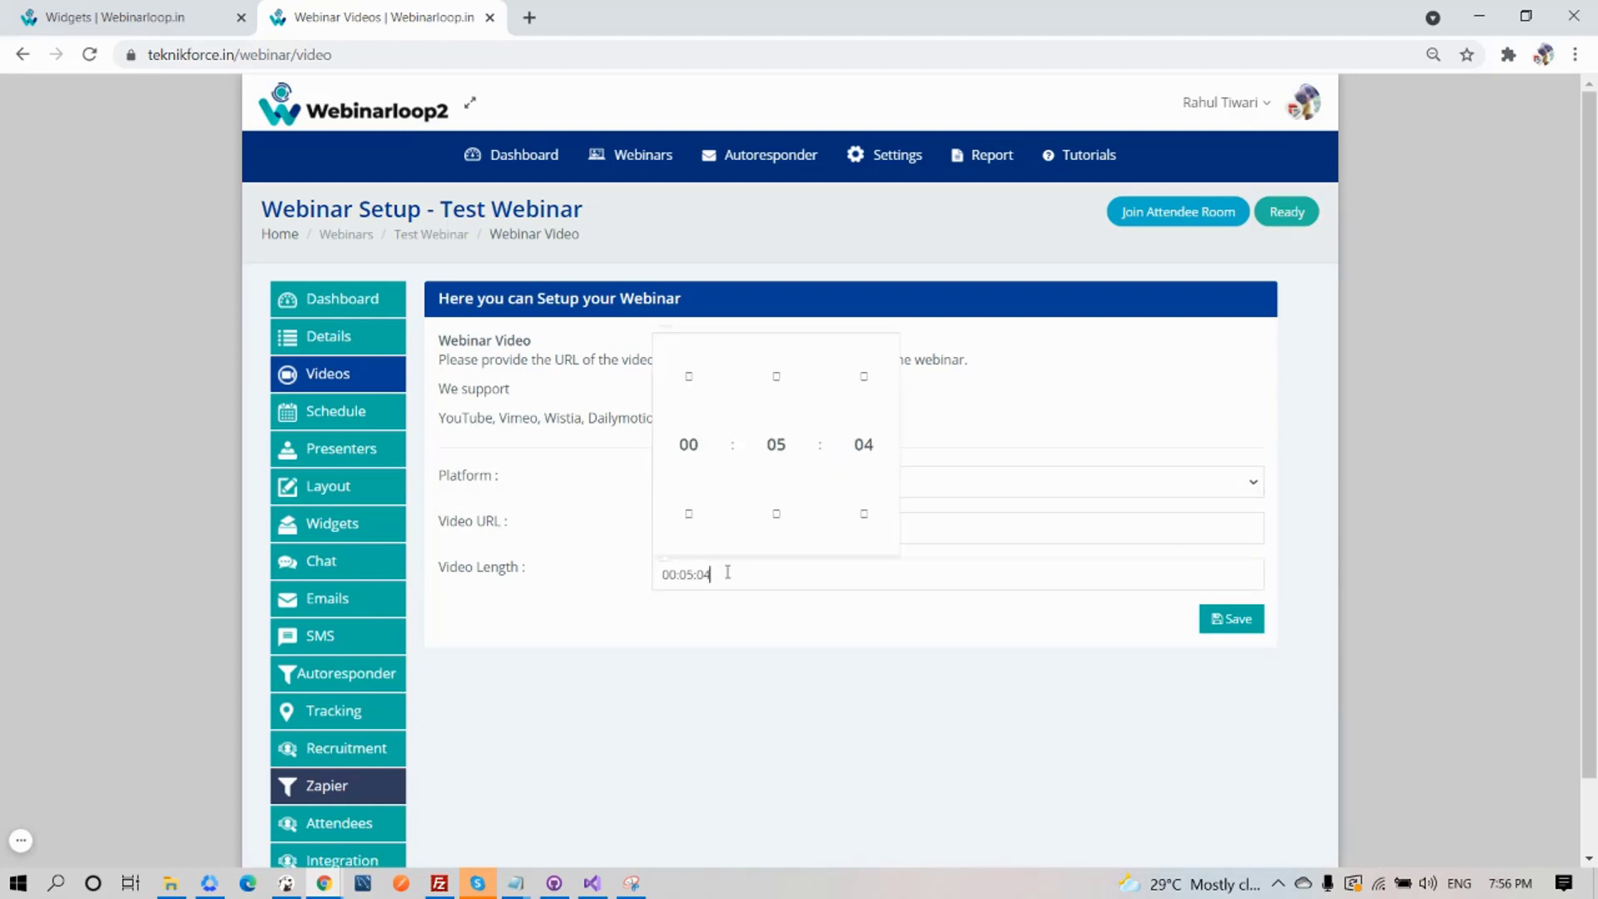
left_click(604, 592)
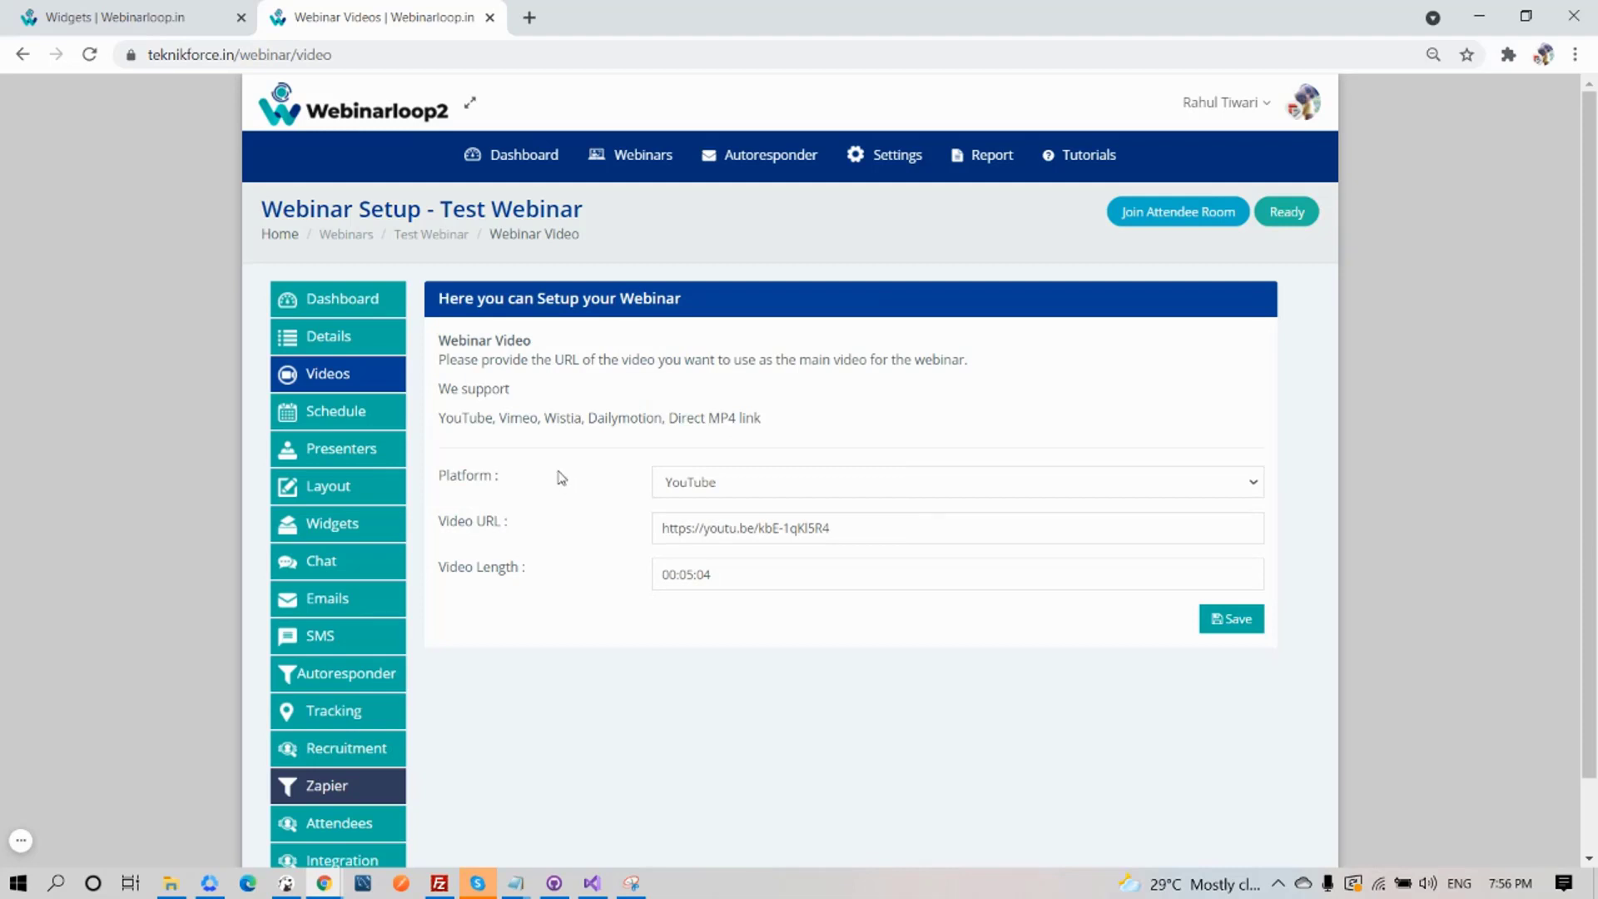
left_click(333, 418)
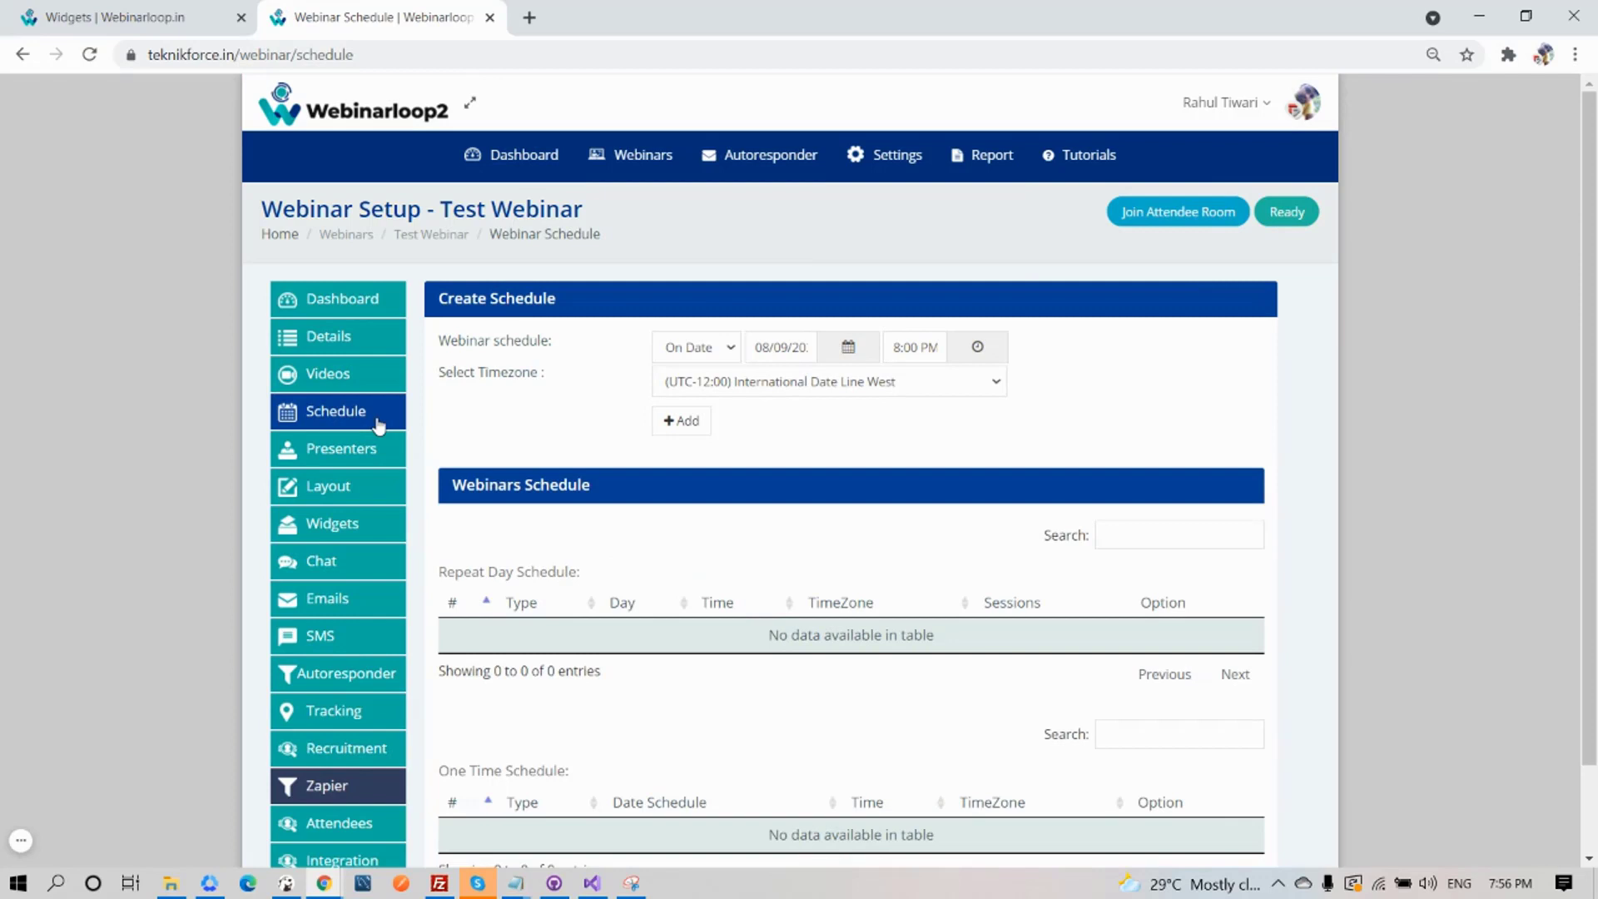
Explore the date and timezone pickers, then set the schedule to Every Sunday at 8:00 PM.
left_click(732, 349)
left_click(689, 371)
left_click(781, 347)
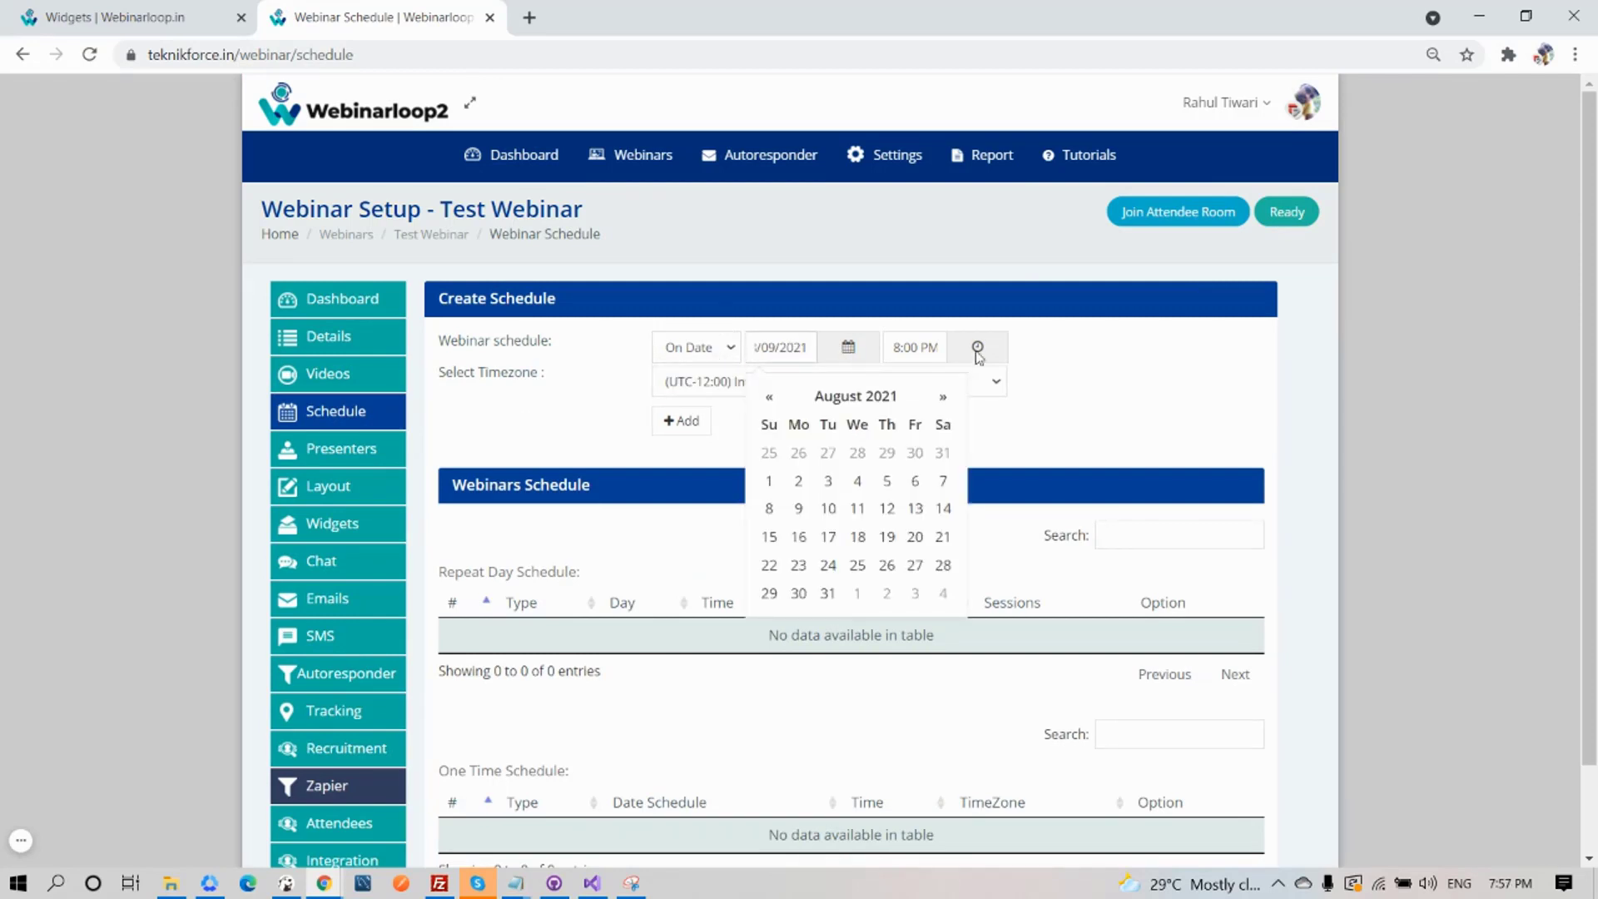
left_click(833, 381)
scroll(824, 636, "down", 2)
scroll(824, 637, "down", 5)
key("Escape")
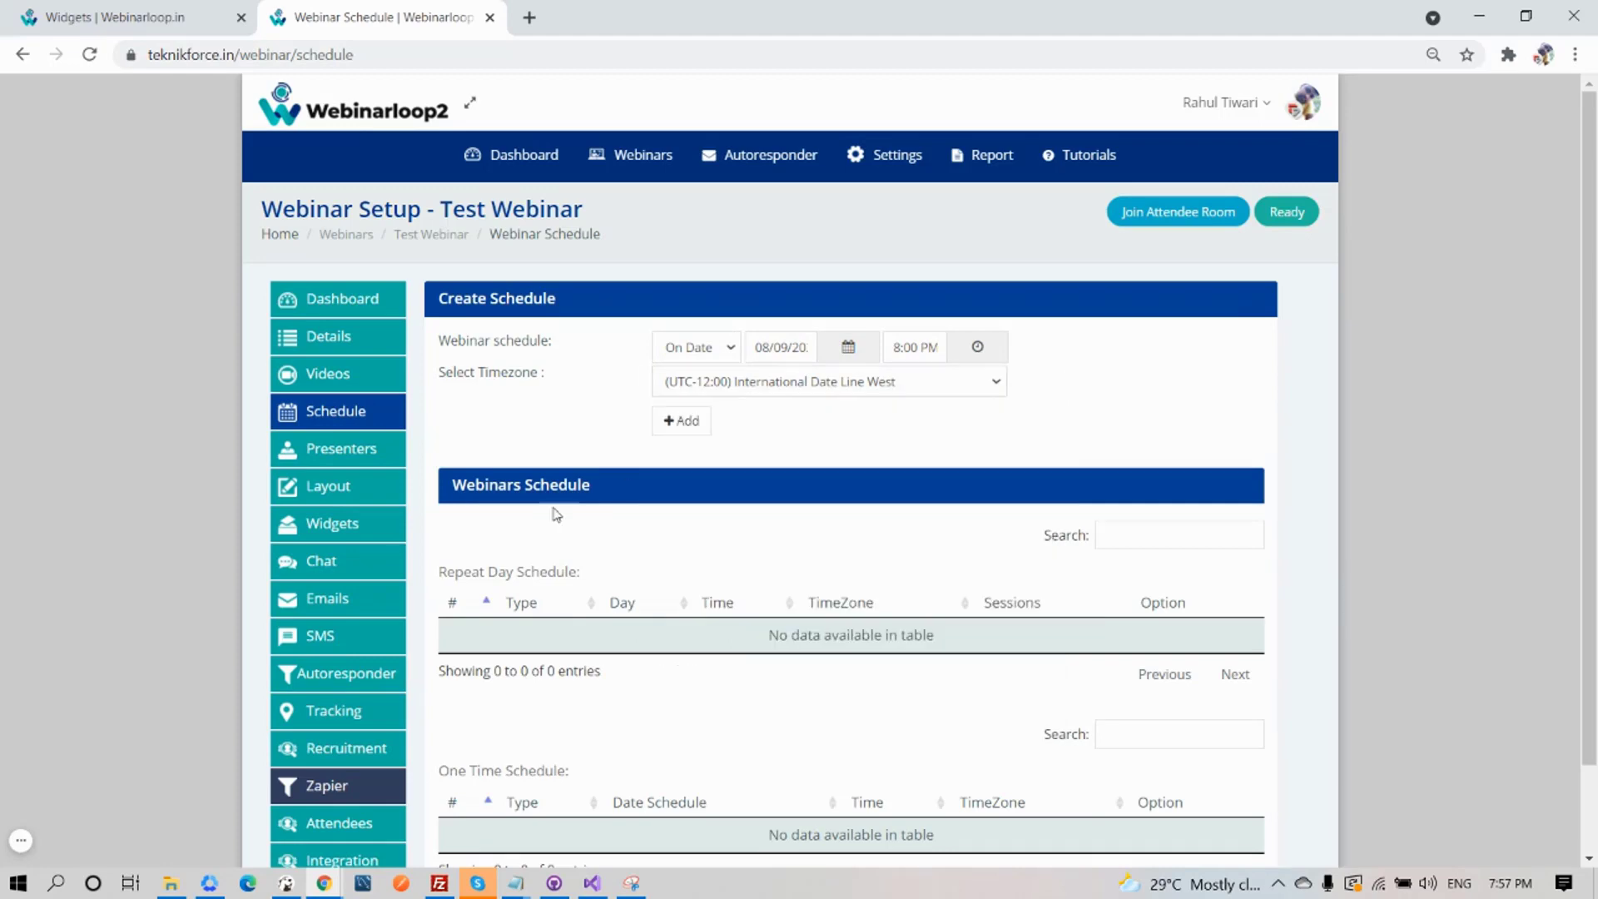
scroll(511, 521, "down", 1)
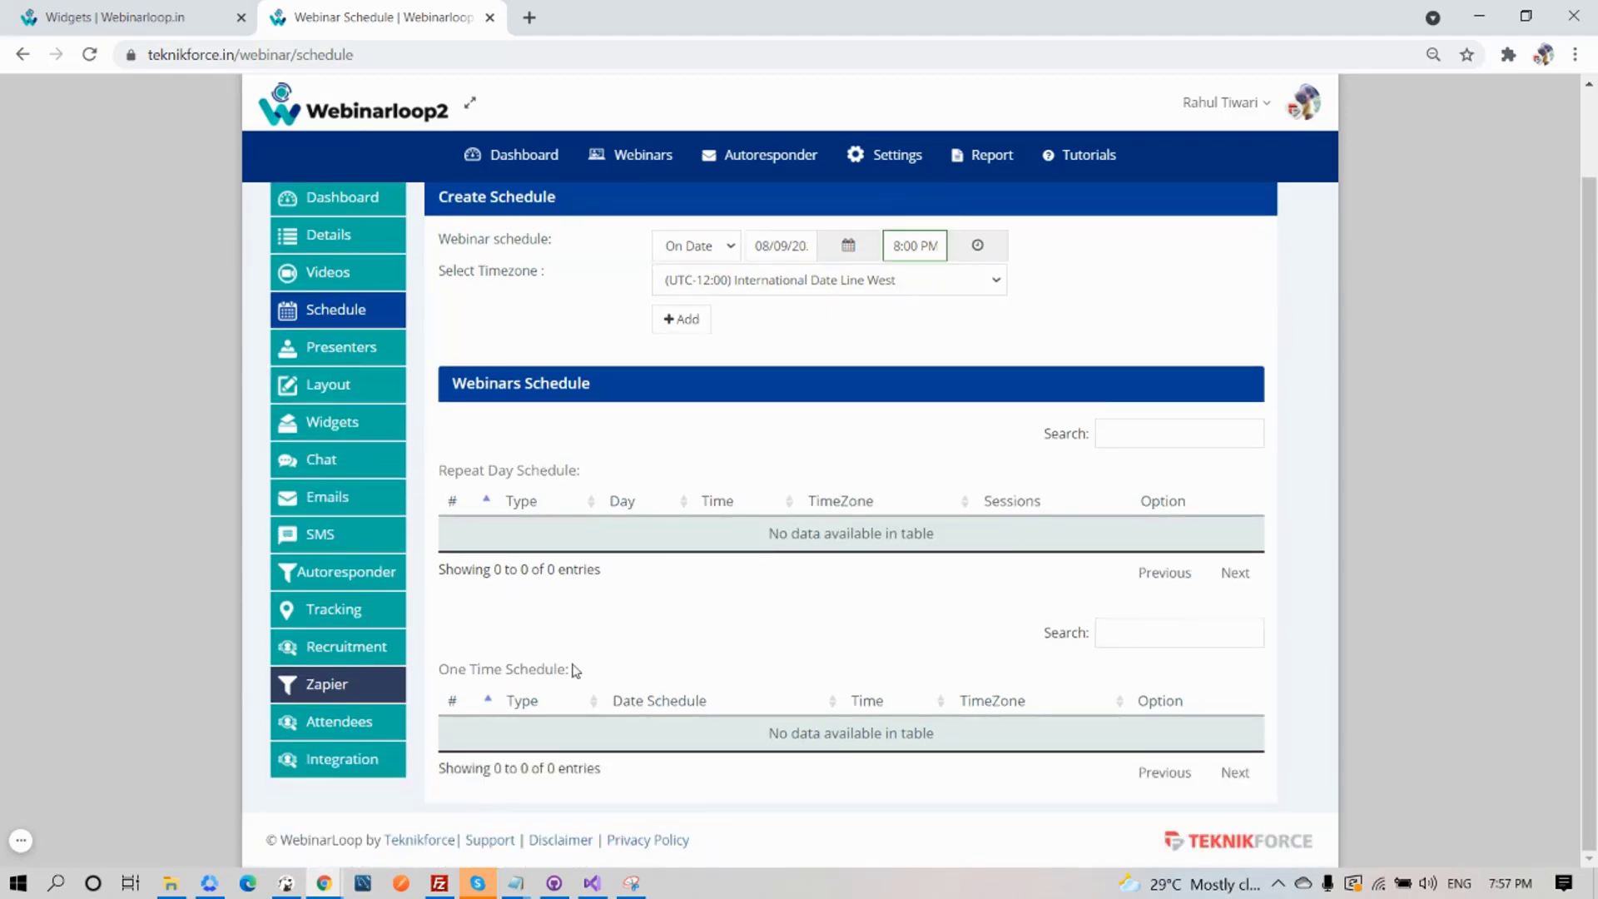
scroll(657, 516, "up", 1)
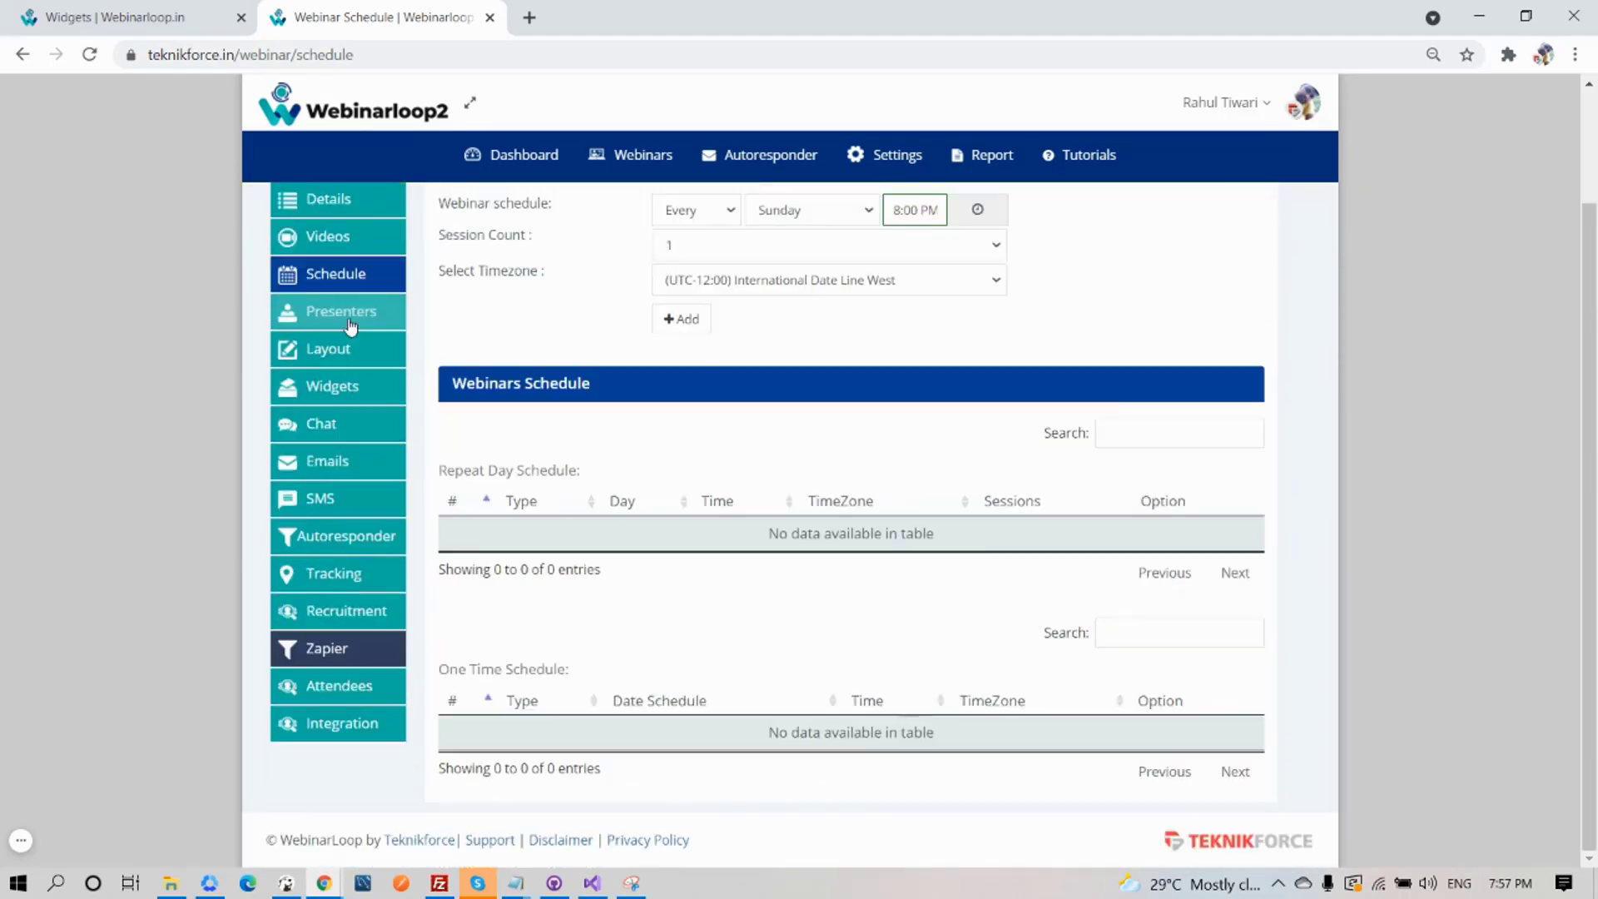
left_click(400, 325)
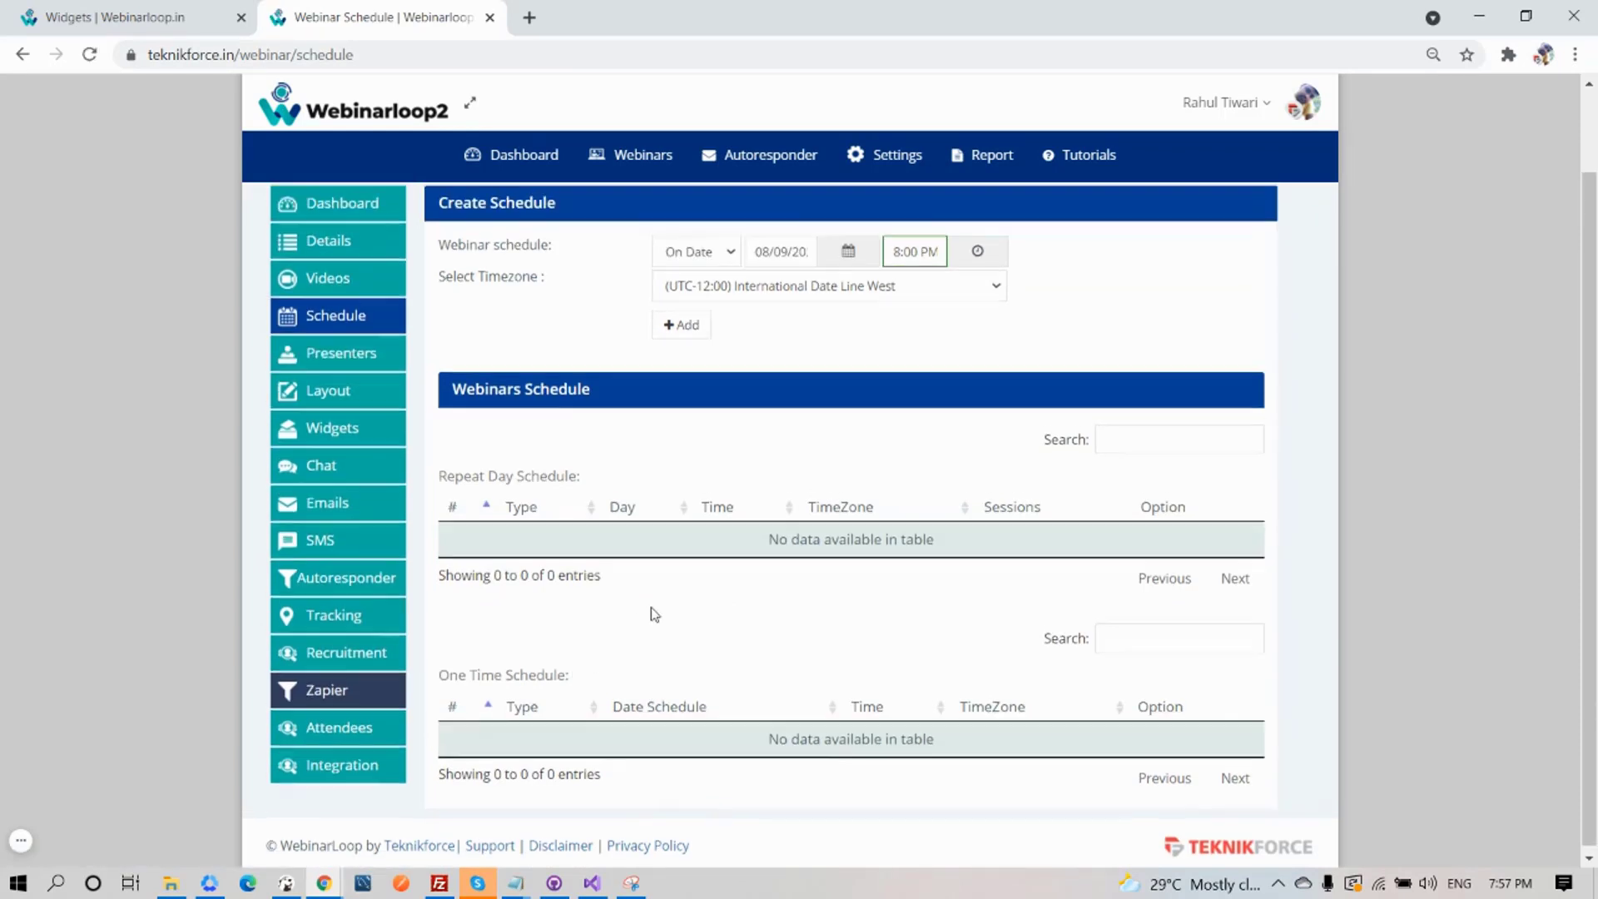
scroll(655, 614, "up", 1)
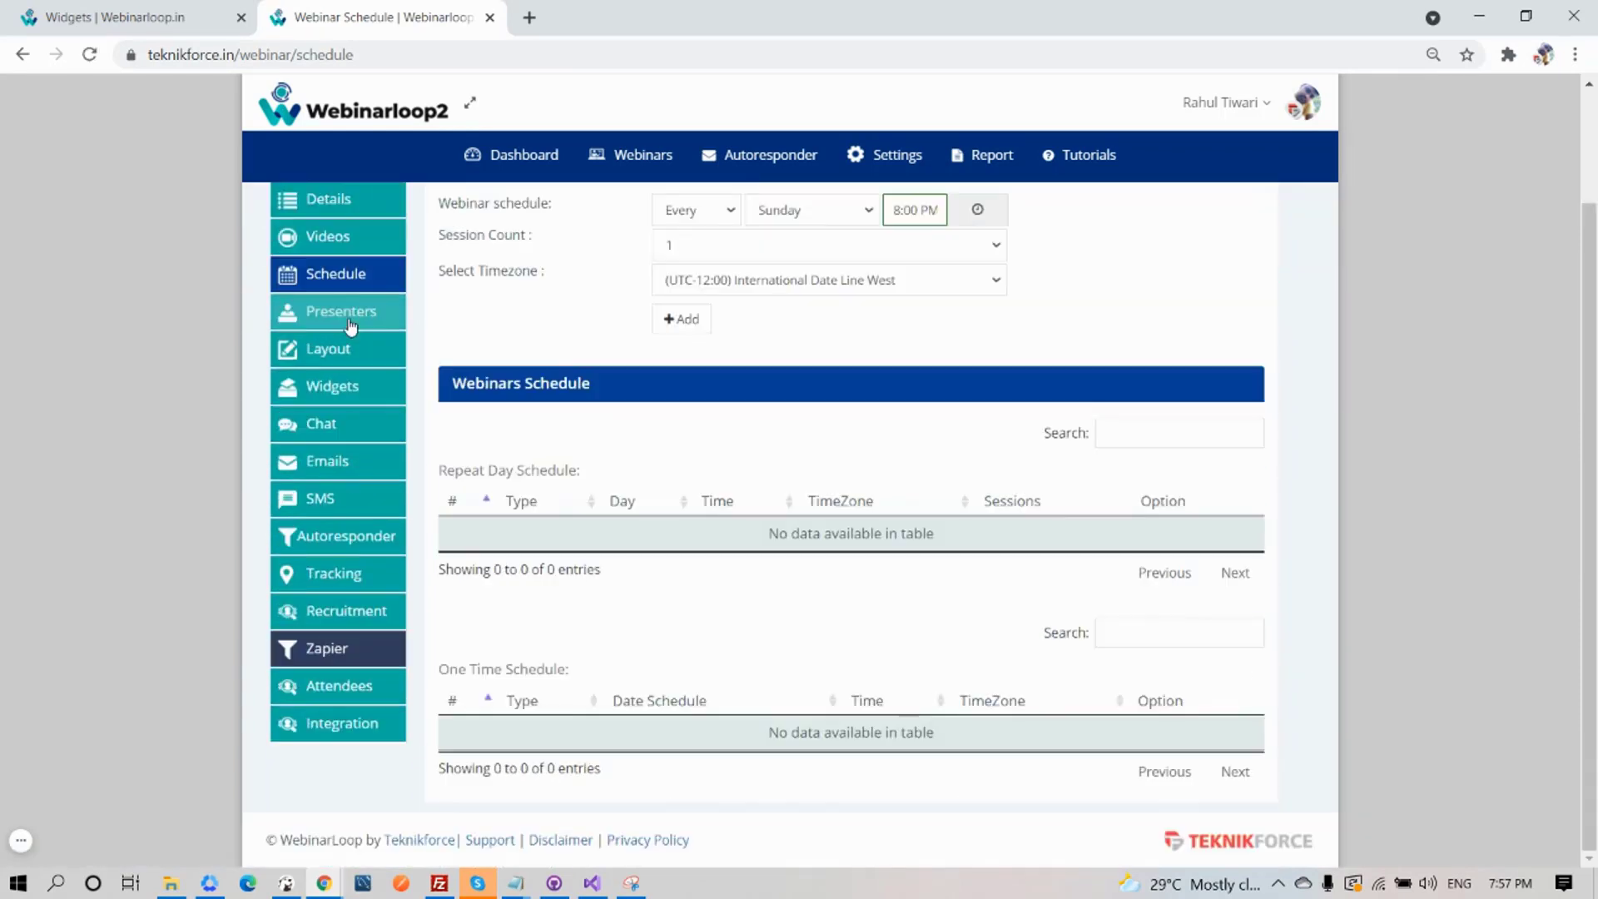
Open Presenters settings and fill the Email field with a saved presenter address.
left_click(358, 322)
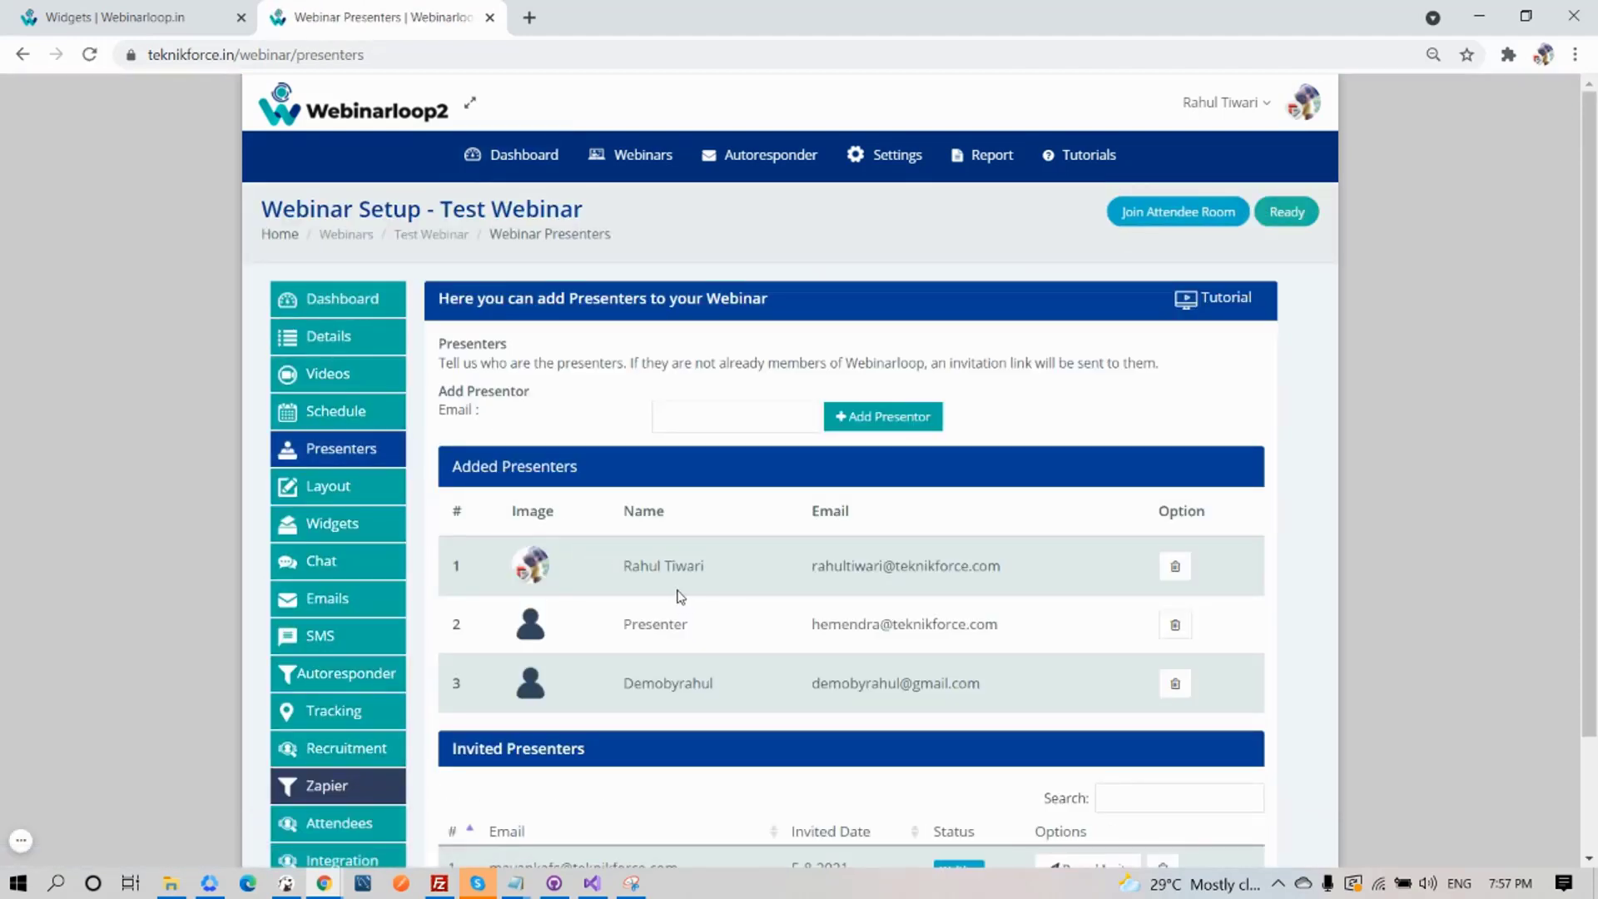
left_click(712, 414)
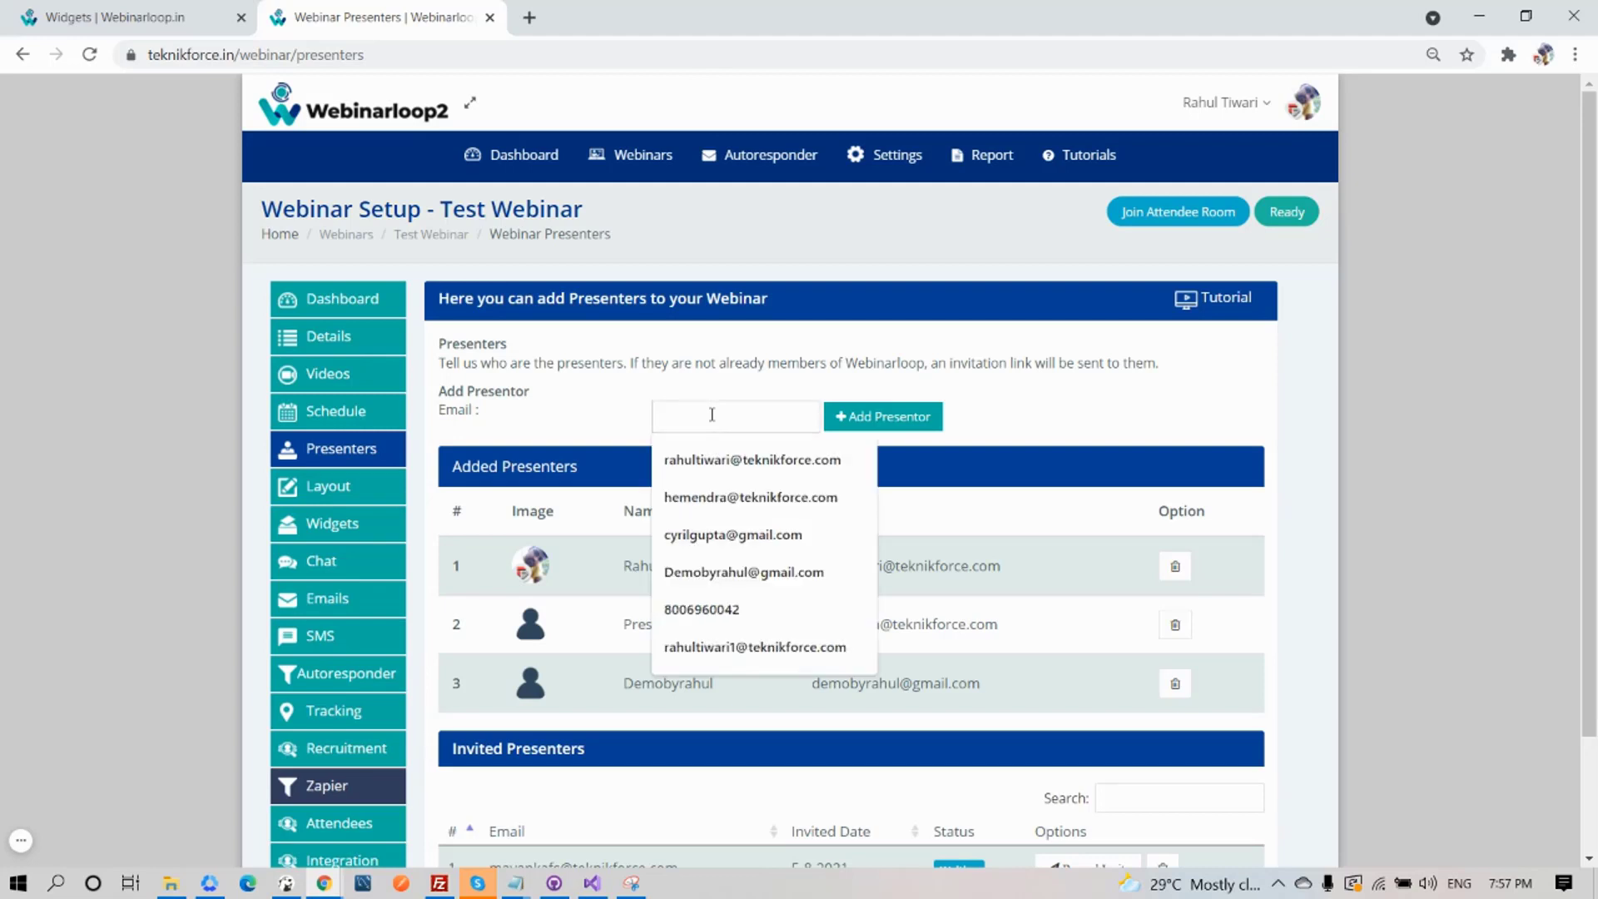
left_click(725, 459)
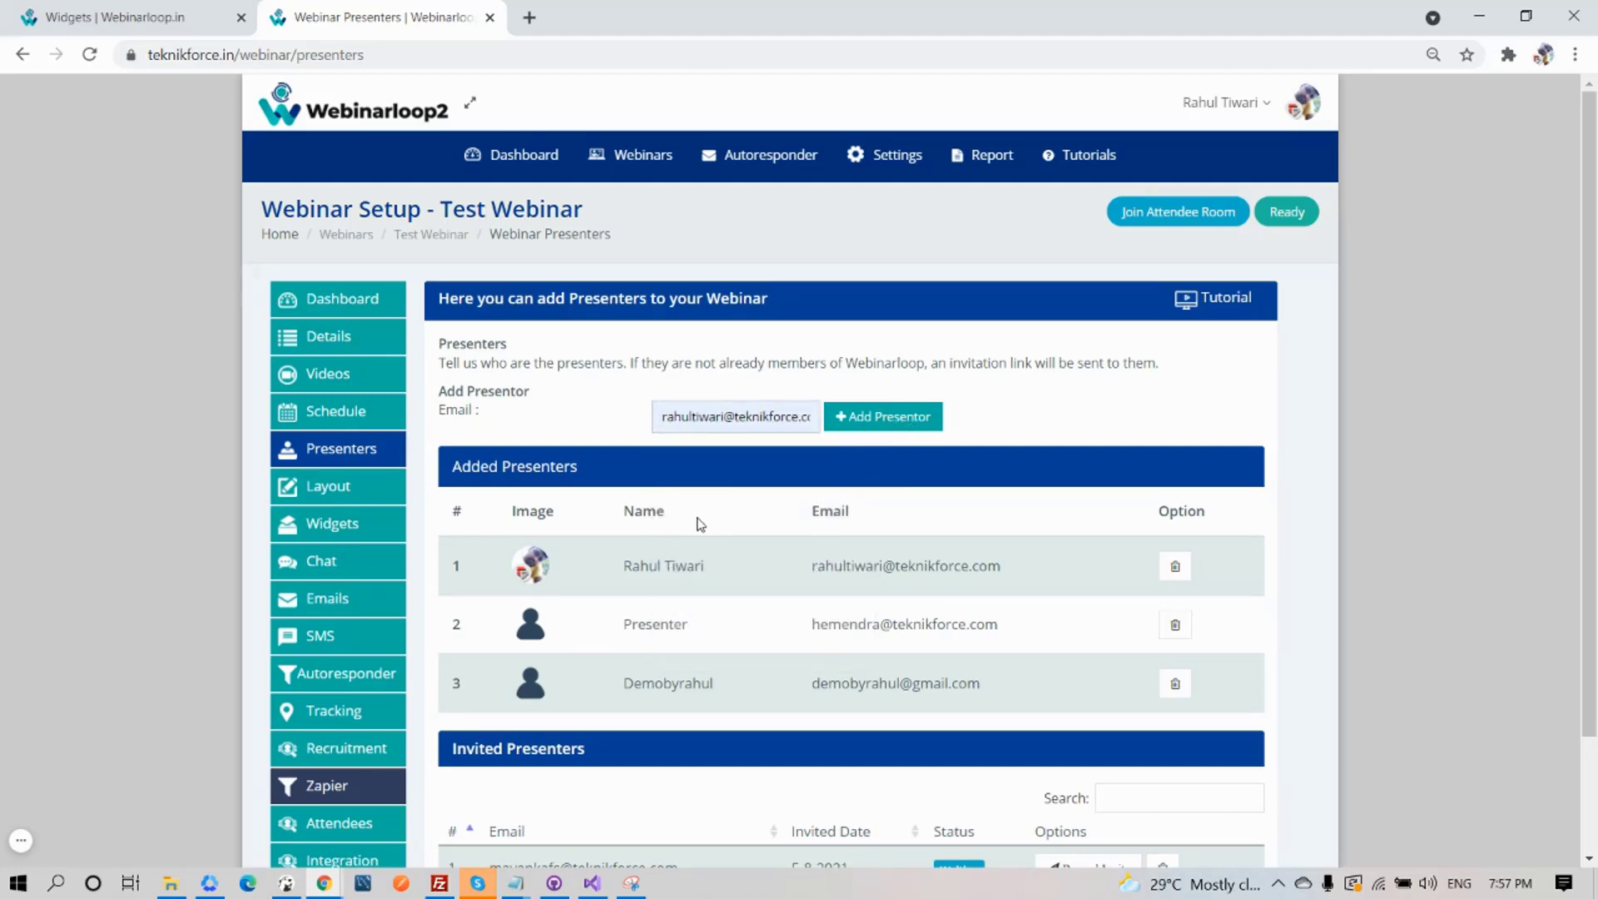
Highlight the Invited Presenters entry and resend the pending presenter's invitation.
scroll(696, 525, "down", 2)
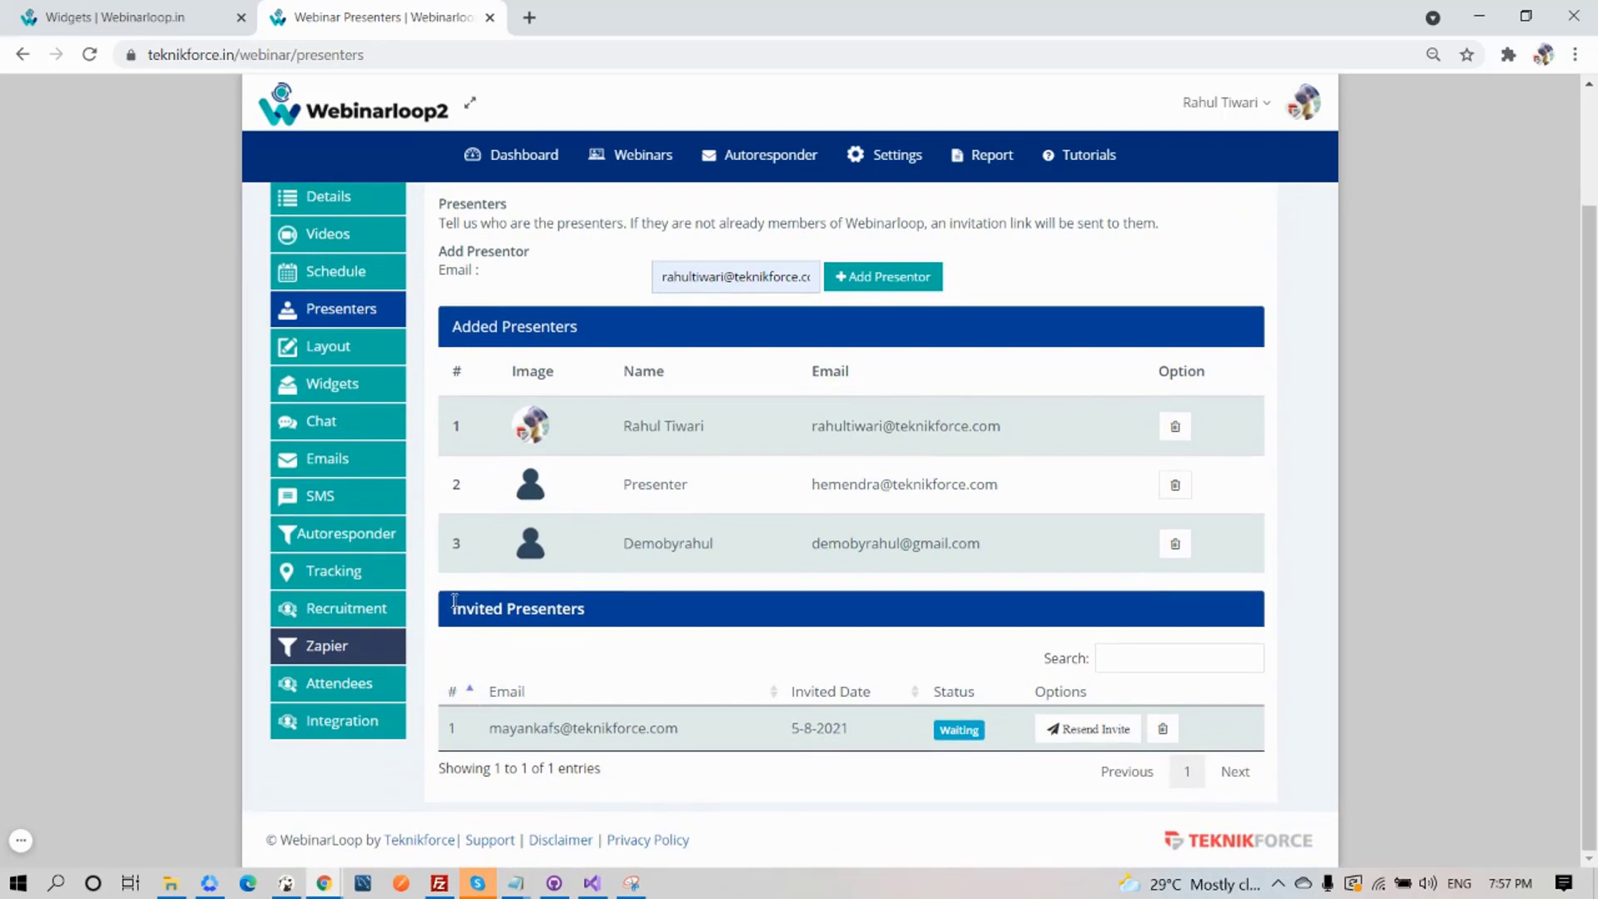
left_click_drag(455, 601, 599, 613)
left_click(490, 730)
left_click_drag(490, 730, 774, 749)
left_click(491, 680)
left_click_drag(453, 601, 598, 614)
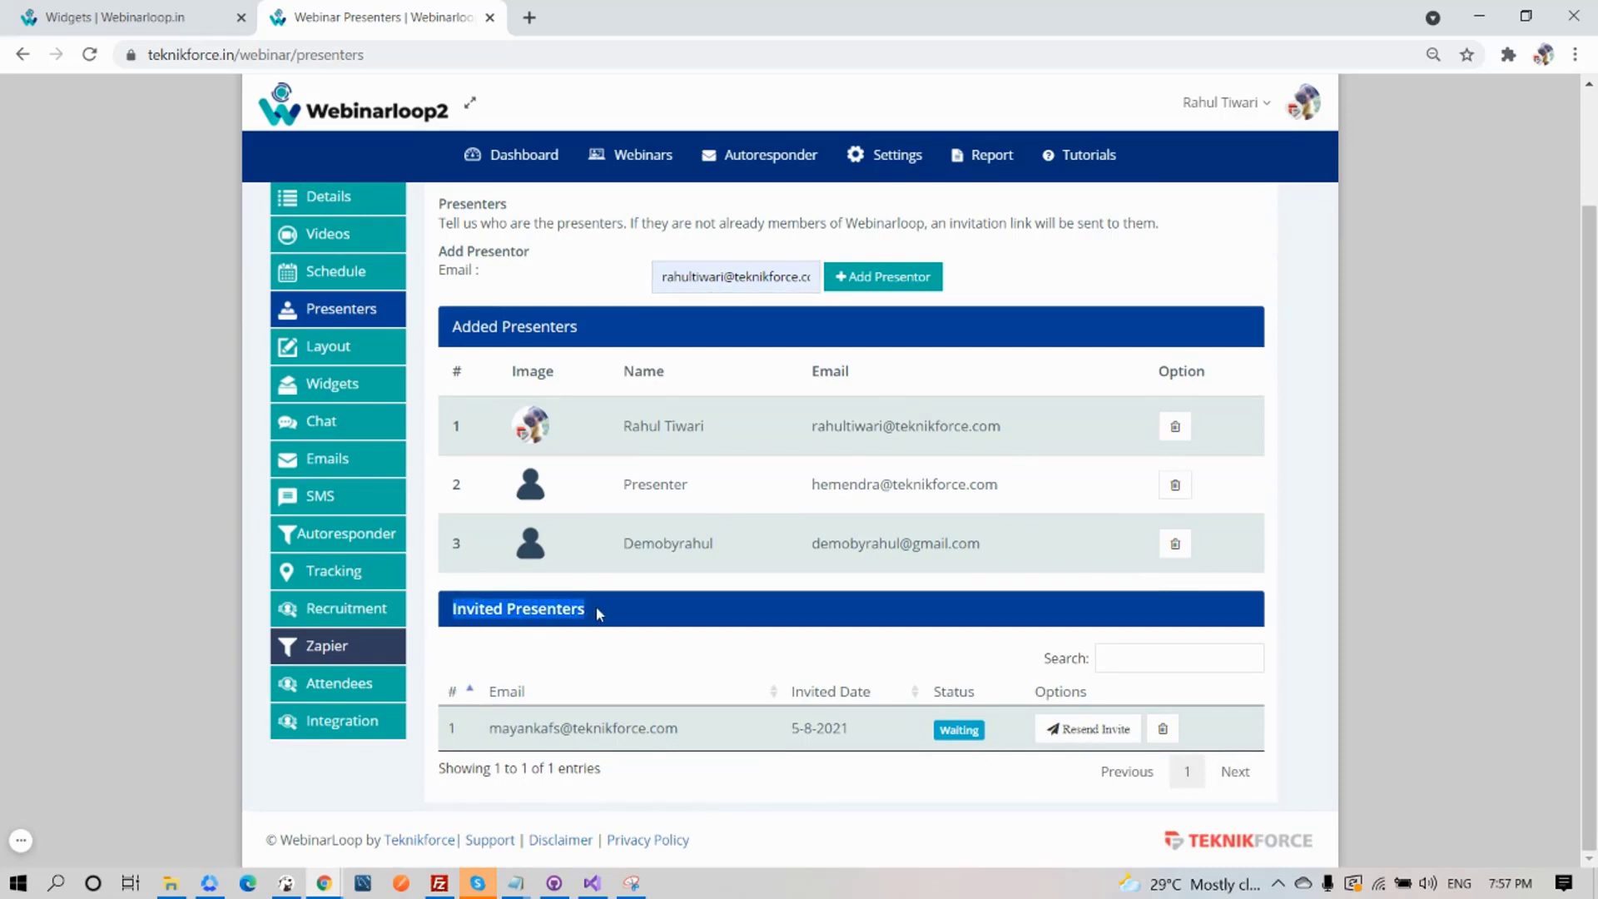
left_click_drag(488, 730, 674, 728)
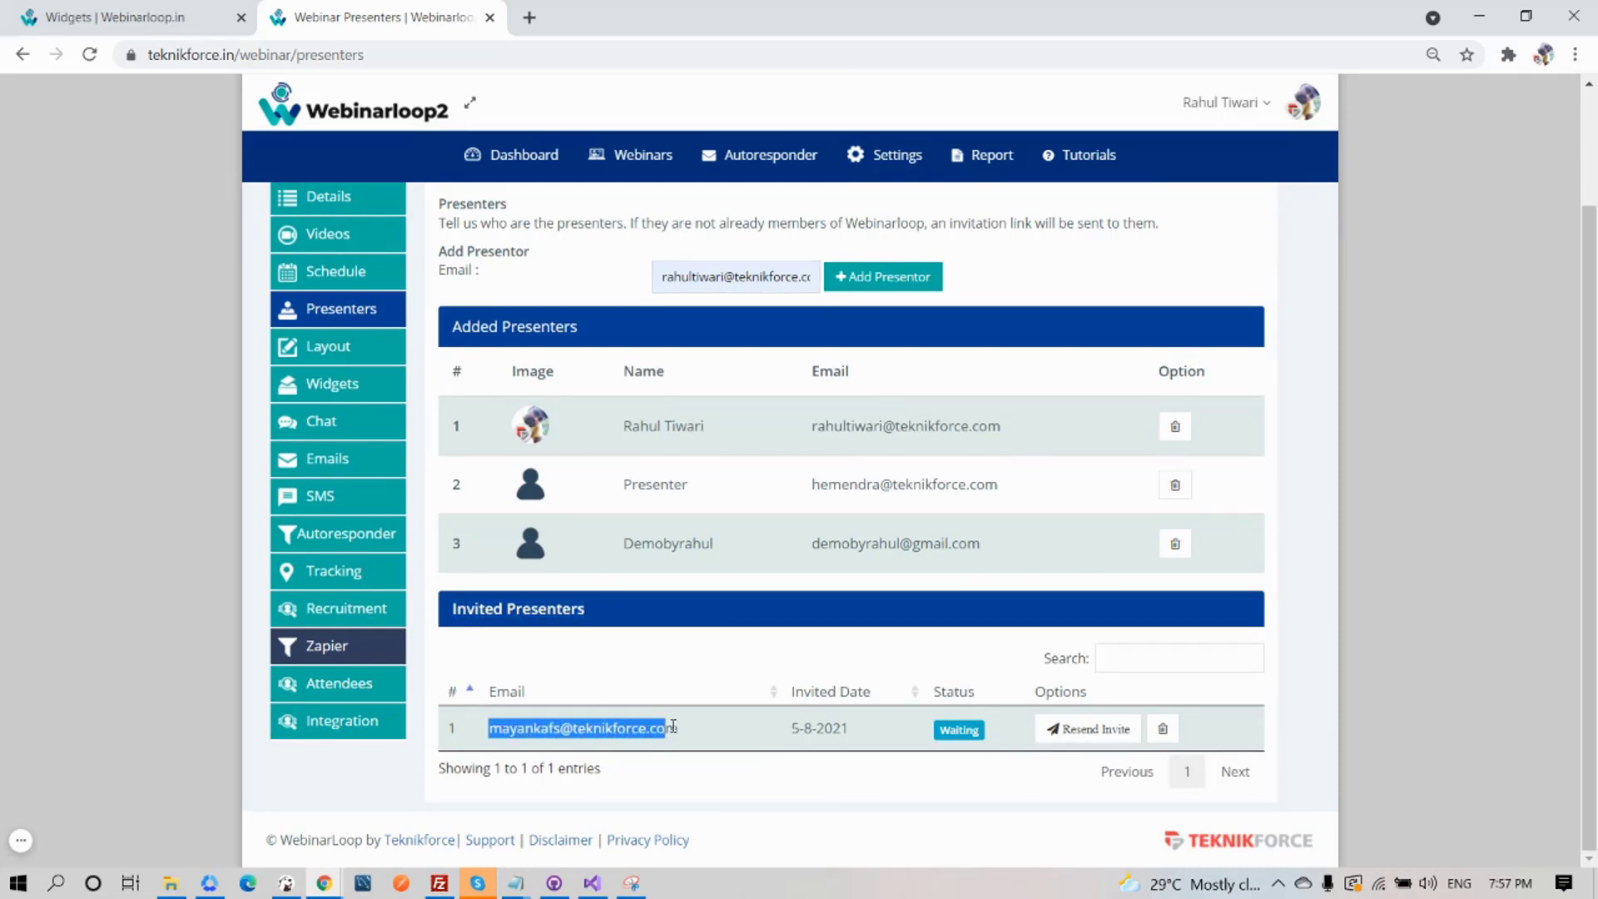
left_click(1089, 732)
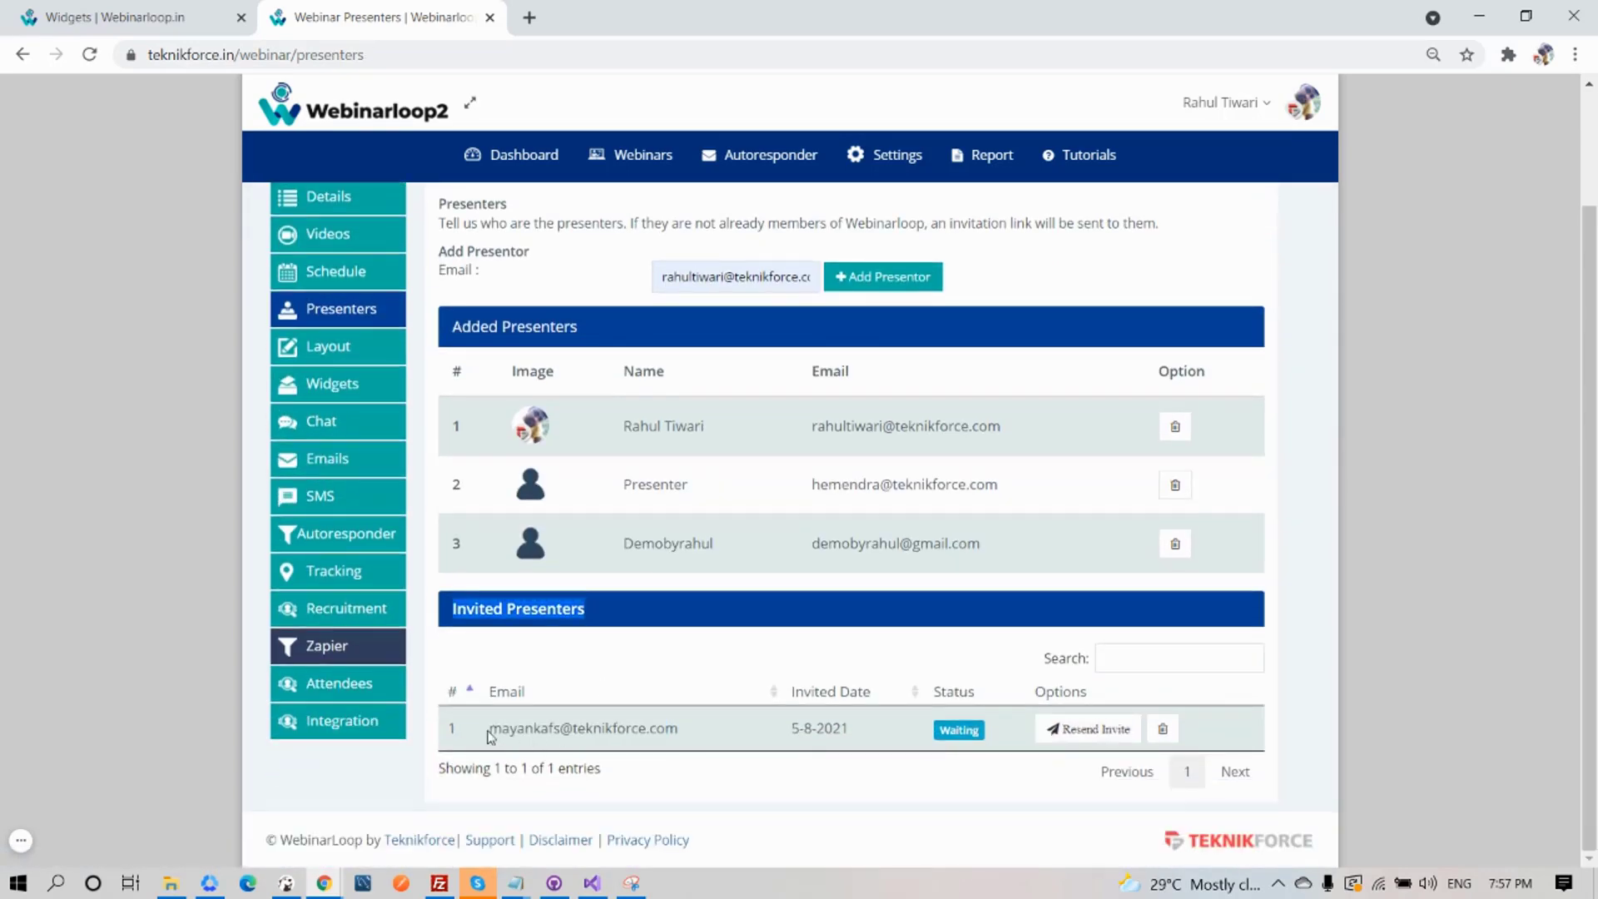
left_click_drag(489, 736, 684, 733)
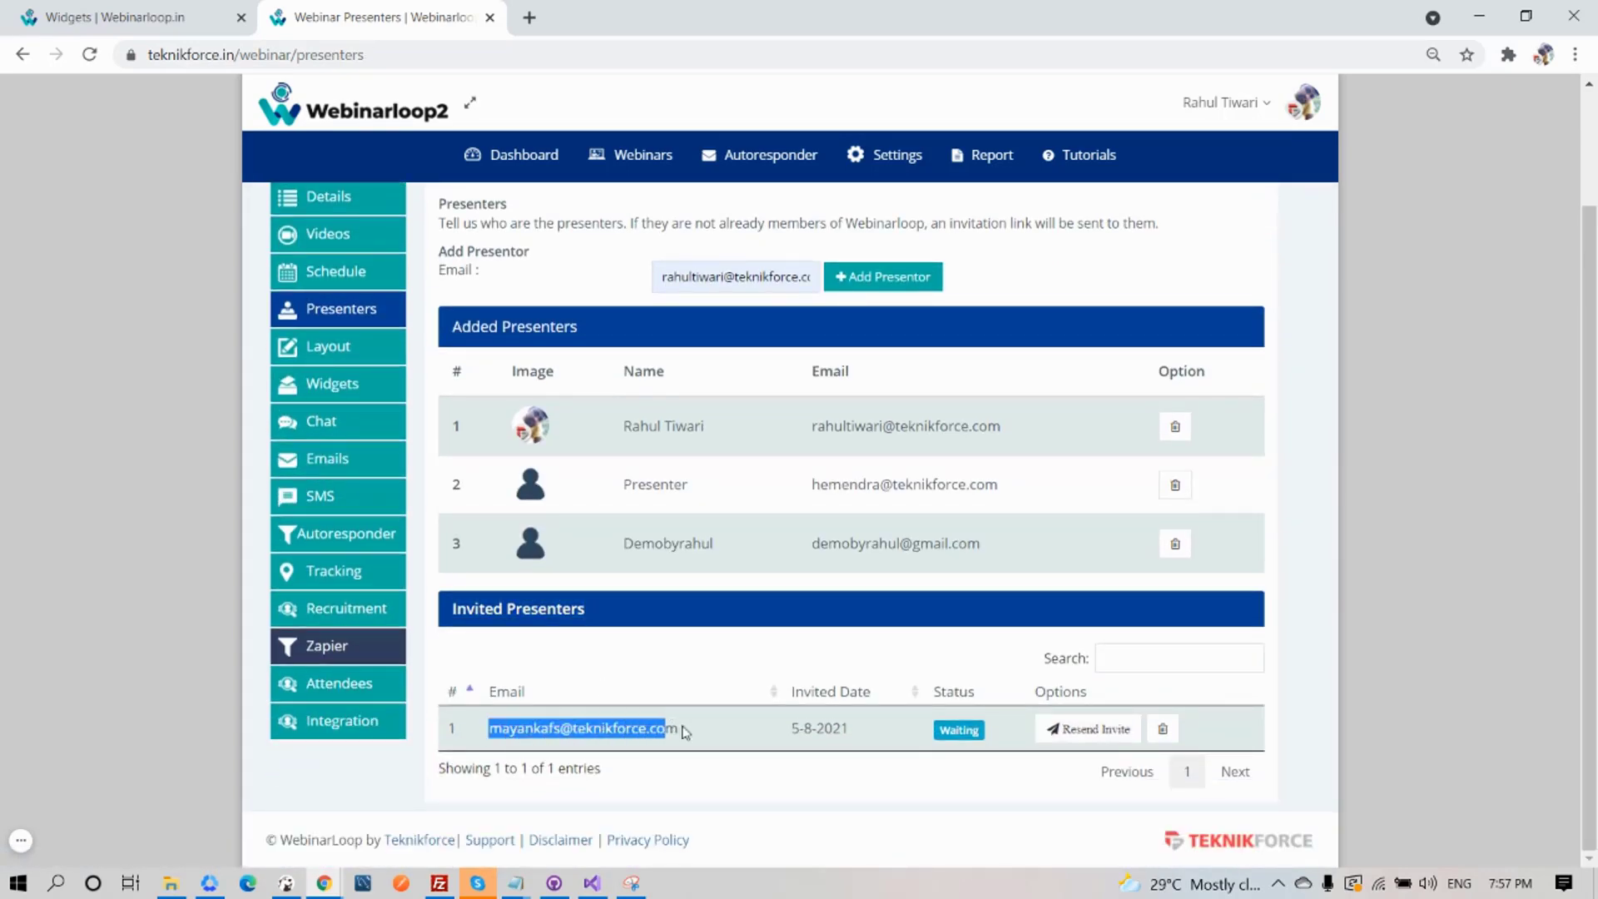
left_click(1092, 733)
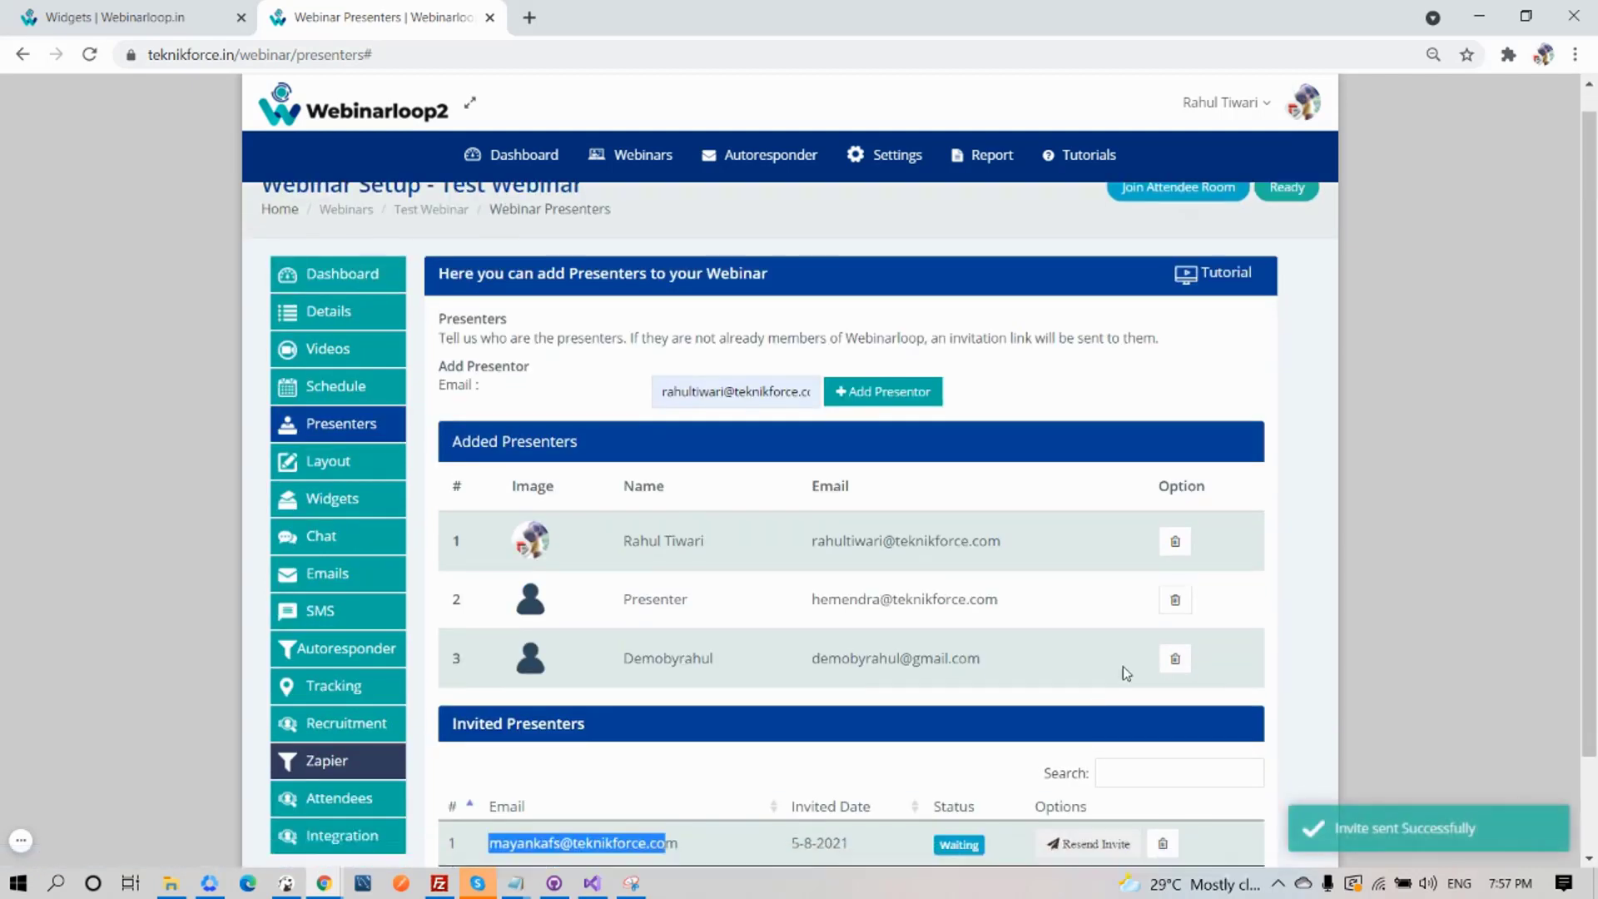
scroll(1126, 672, "down", 2)
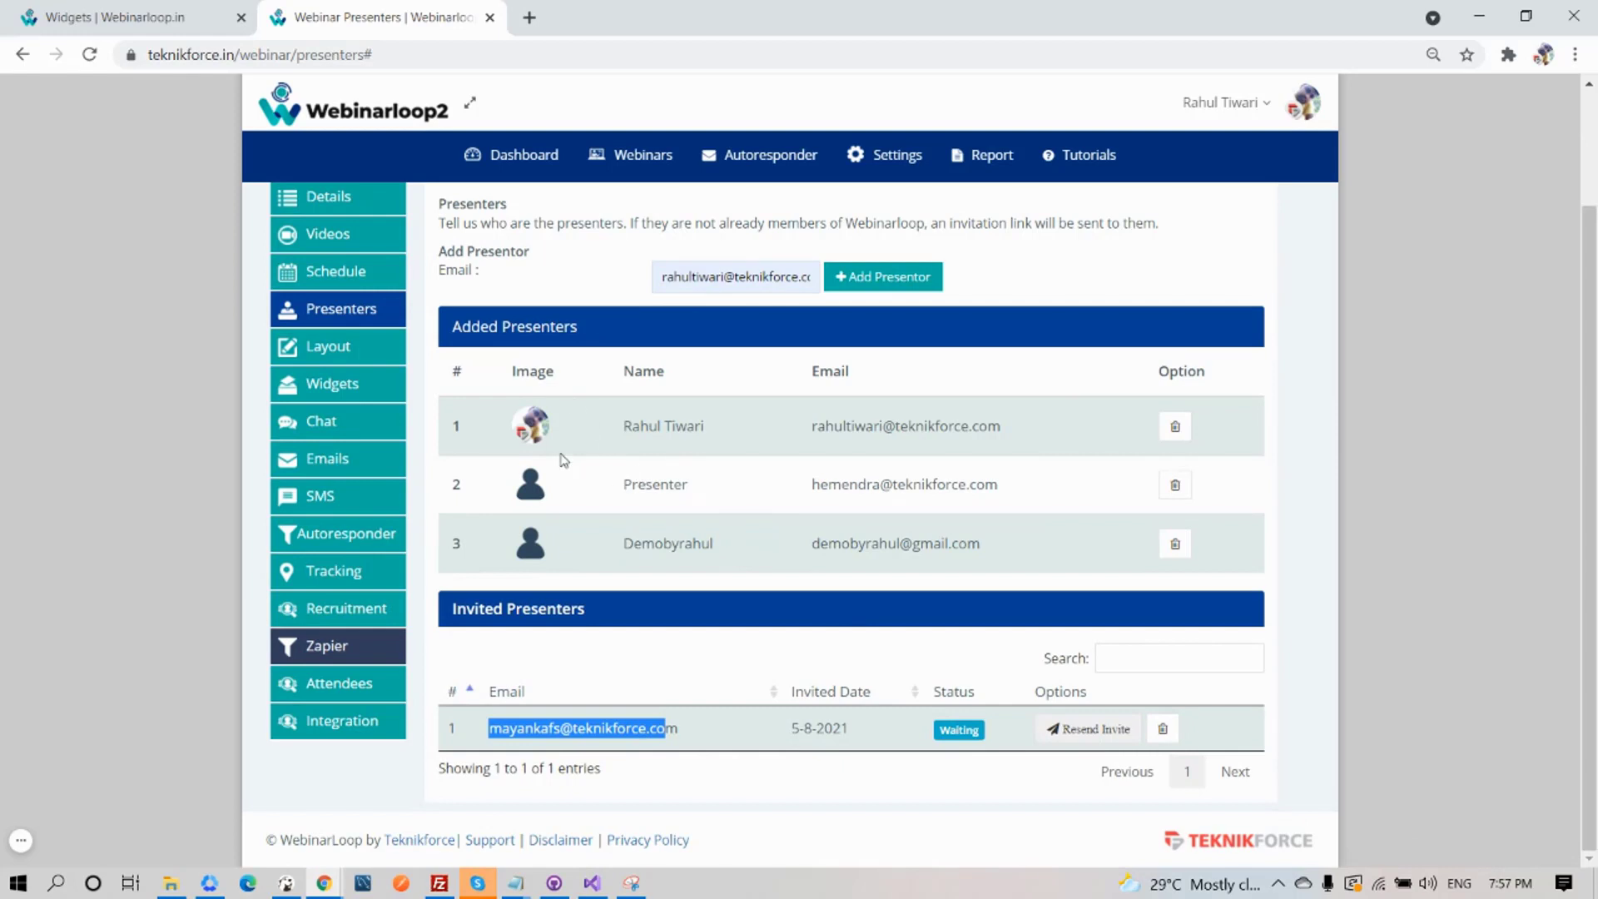
Scroll the Registration Template list, then return to Layout and open the Widgets settings.
left_click(311, 356)
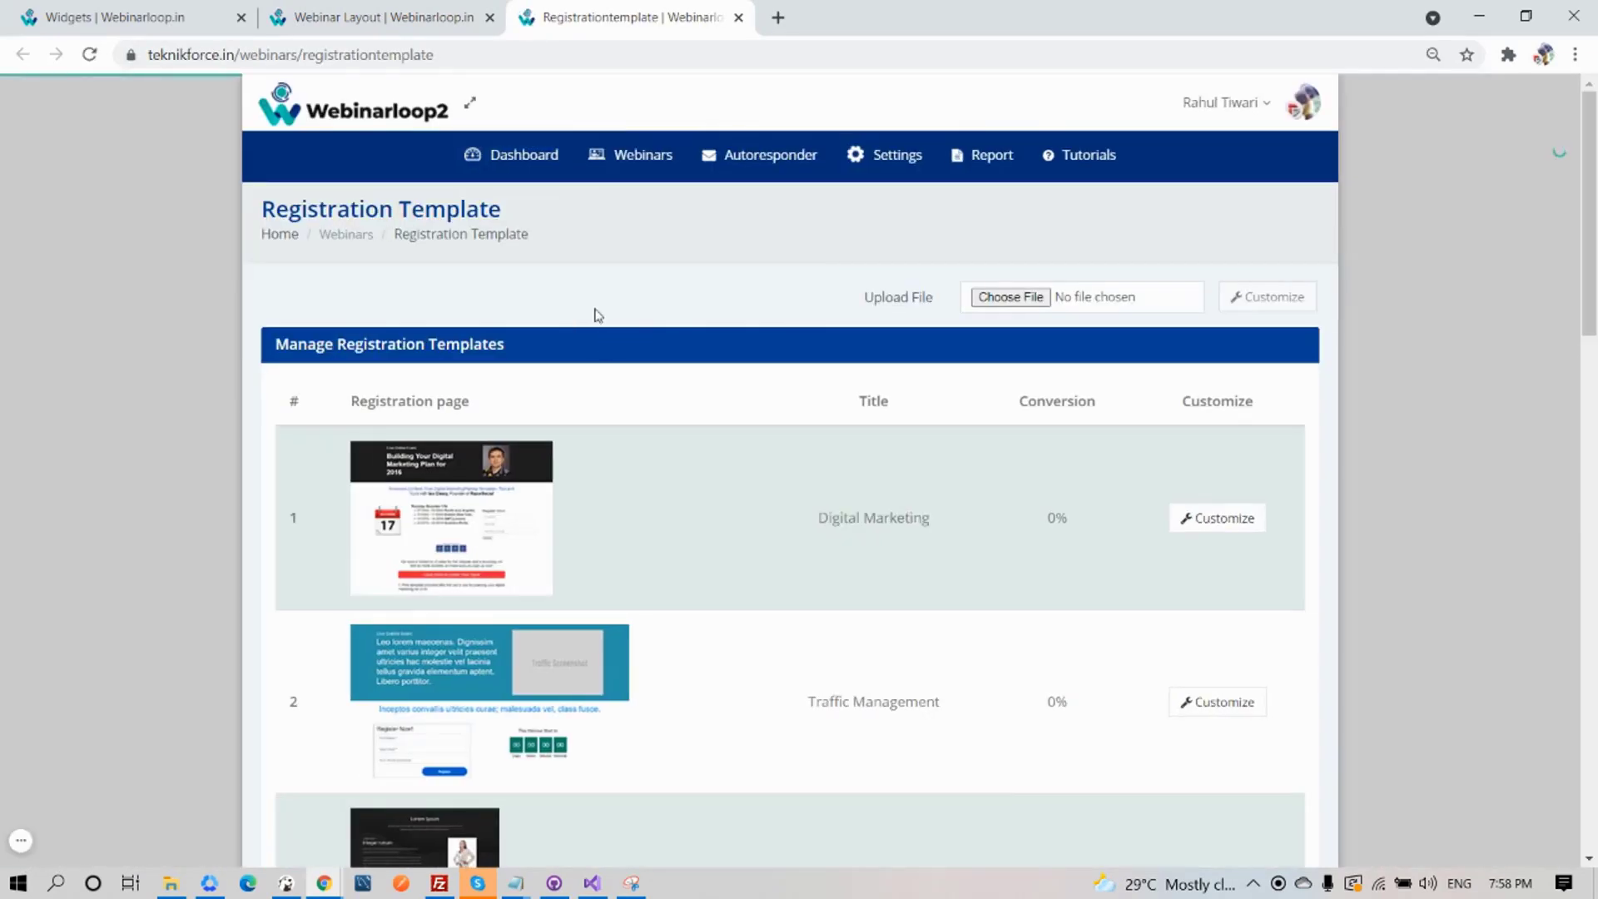
scroll(1167, 364, "down", 12)
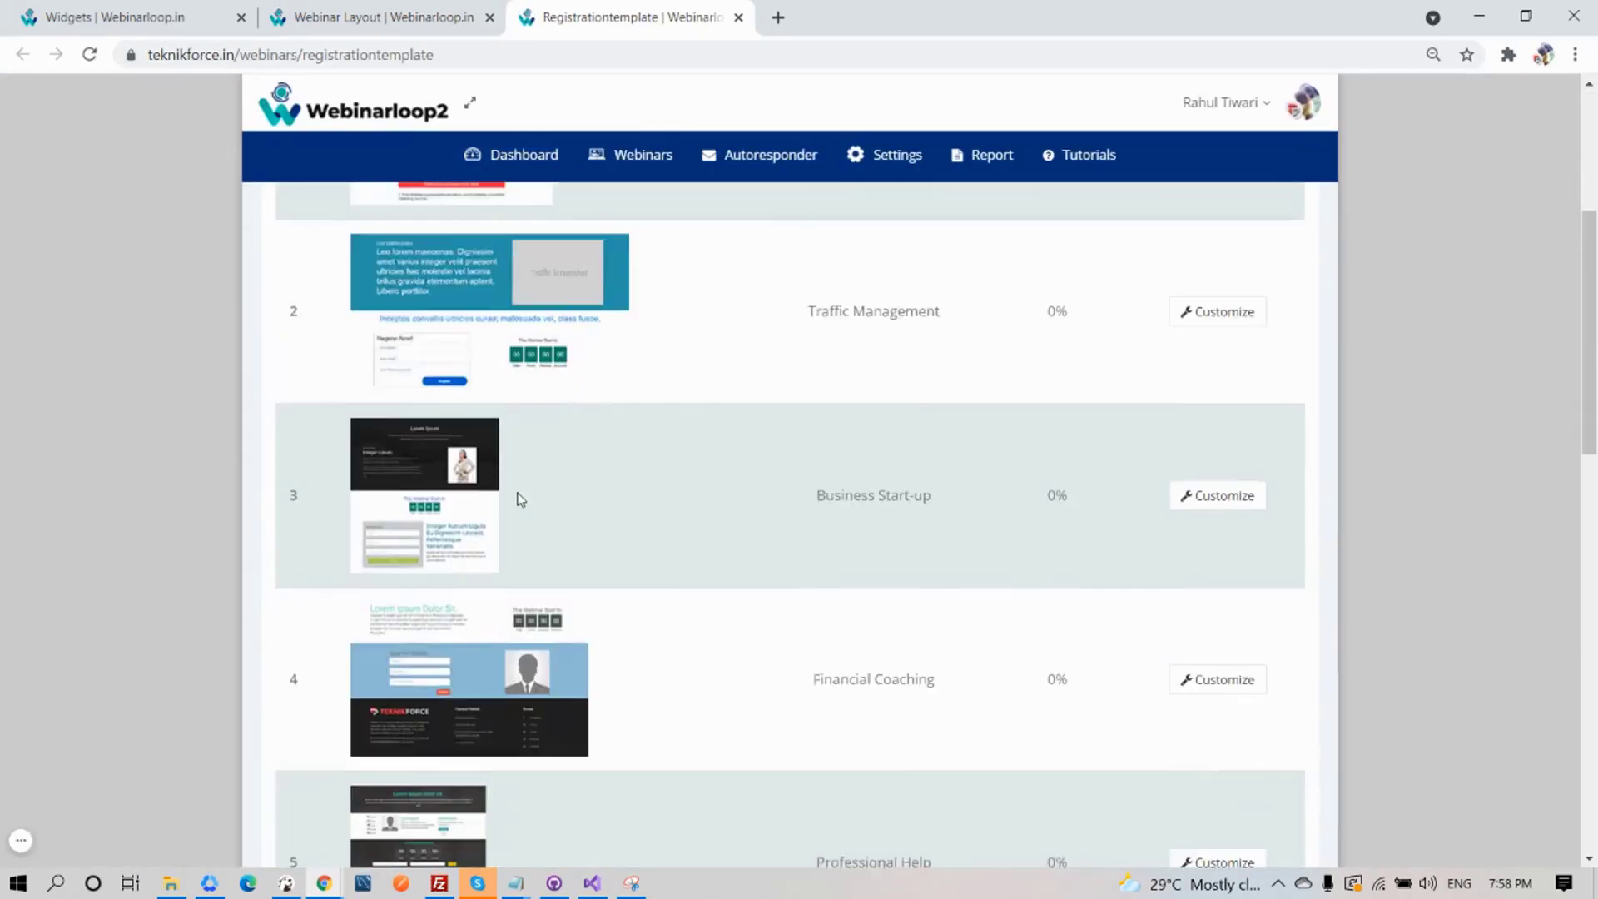
scroll(799, 543, "down", 5)
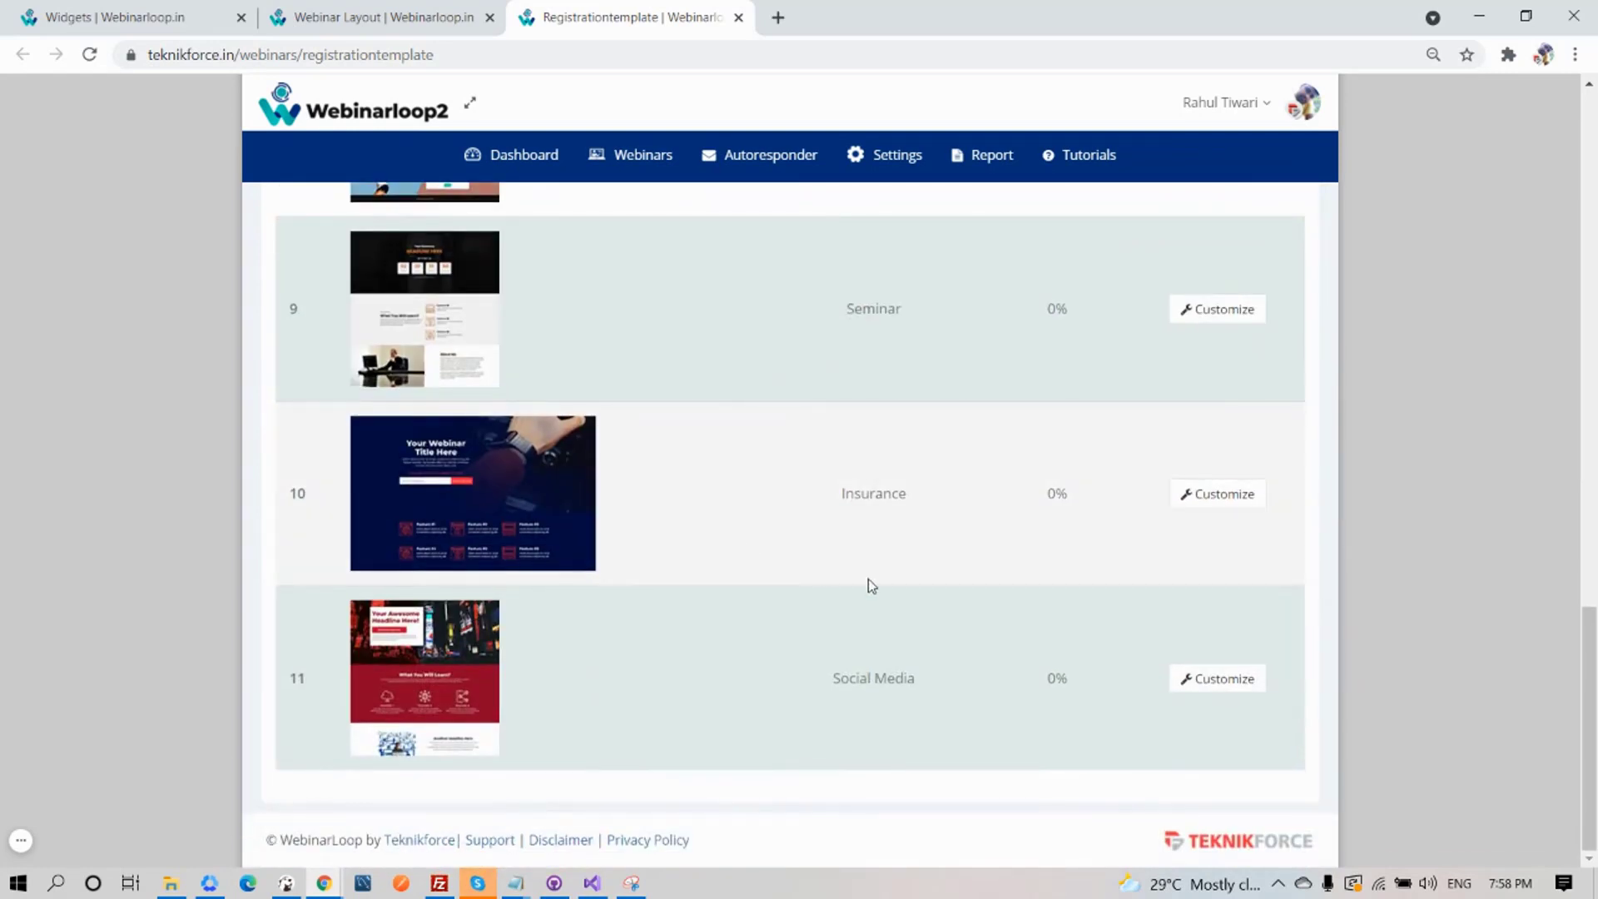
scroll(891, 574, "up", 15)
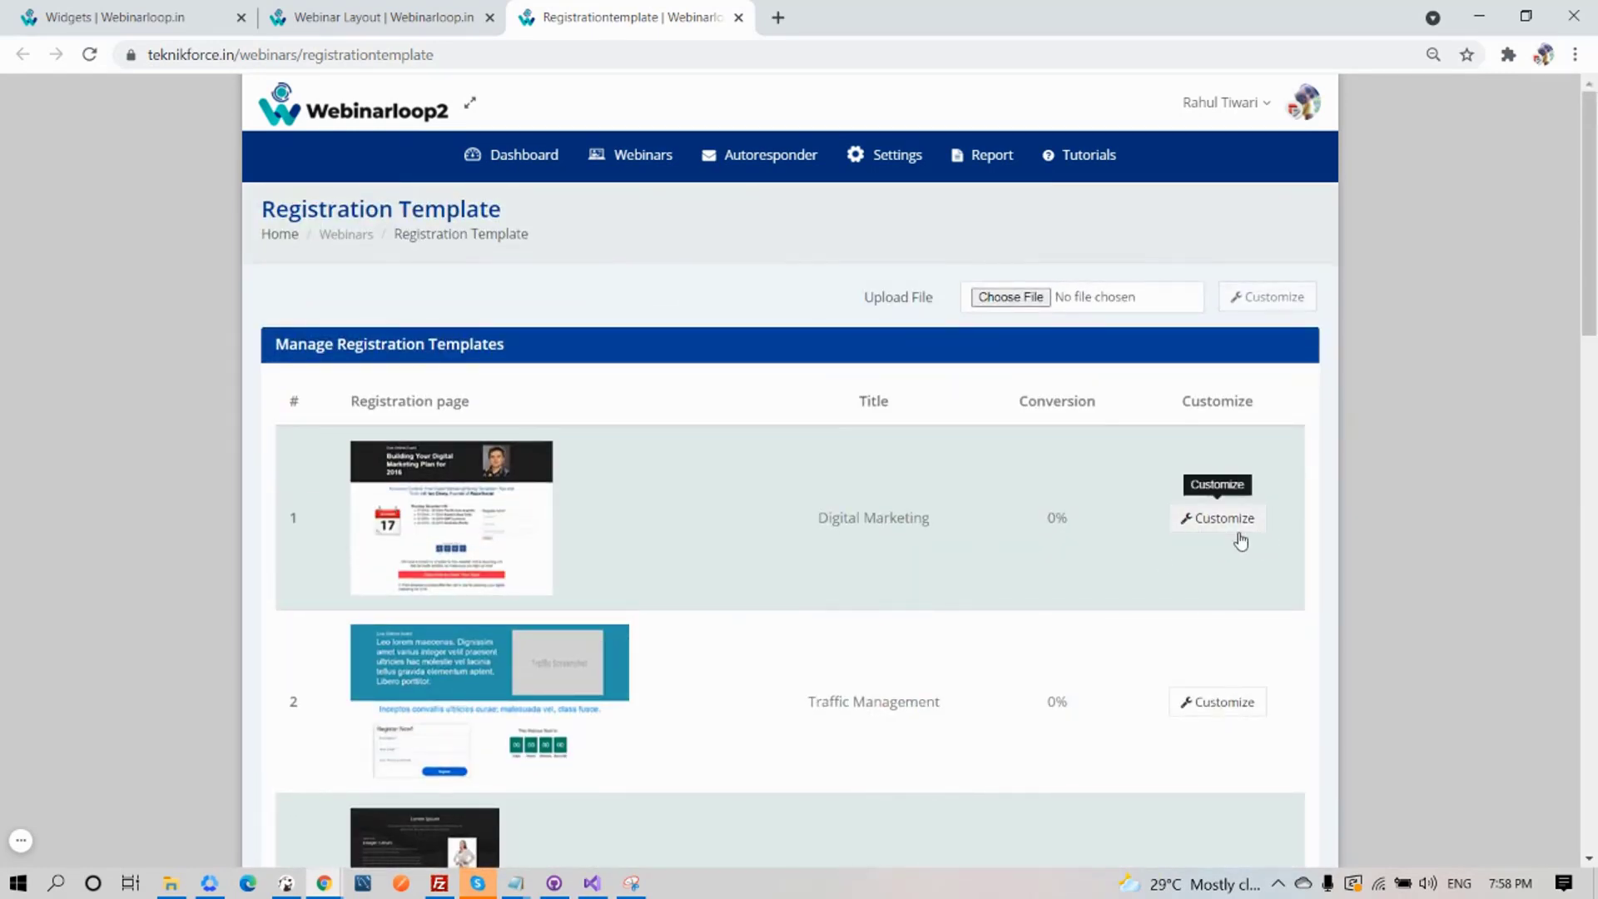
left_click(366, 17)
left_click(346, 482)
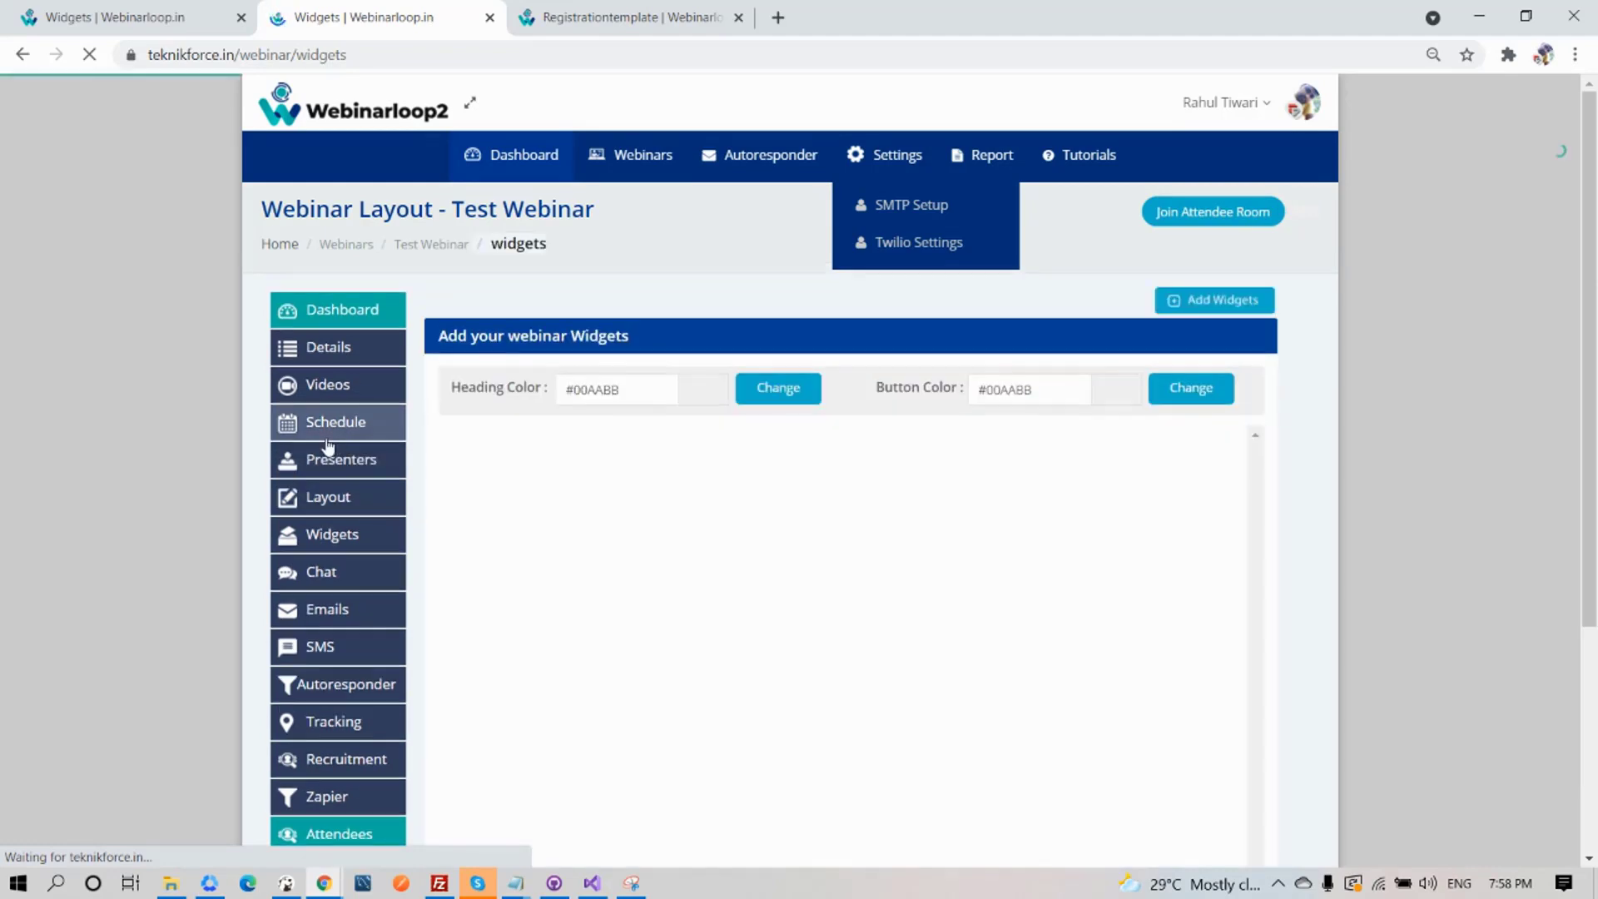
Open the Widgets page and preview the Add Poll form, closing it without adding a poll.
left_click(356, 537)
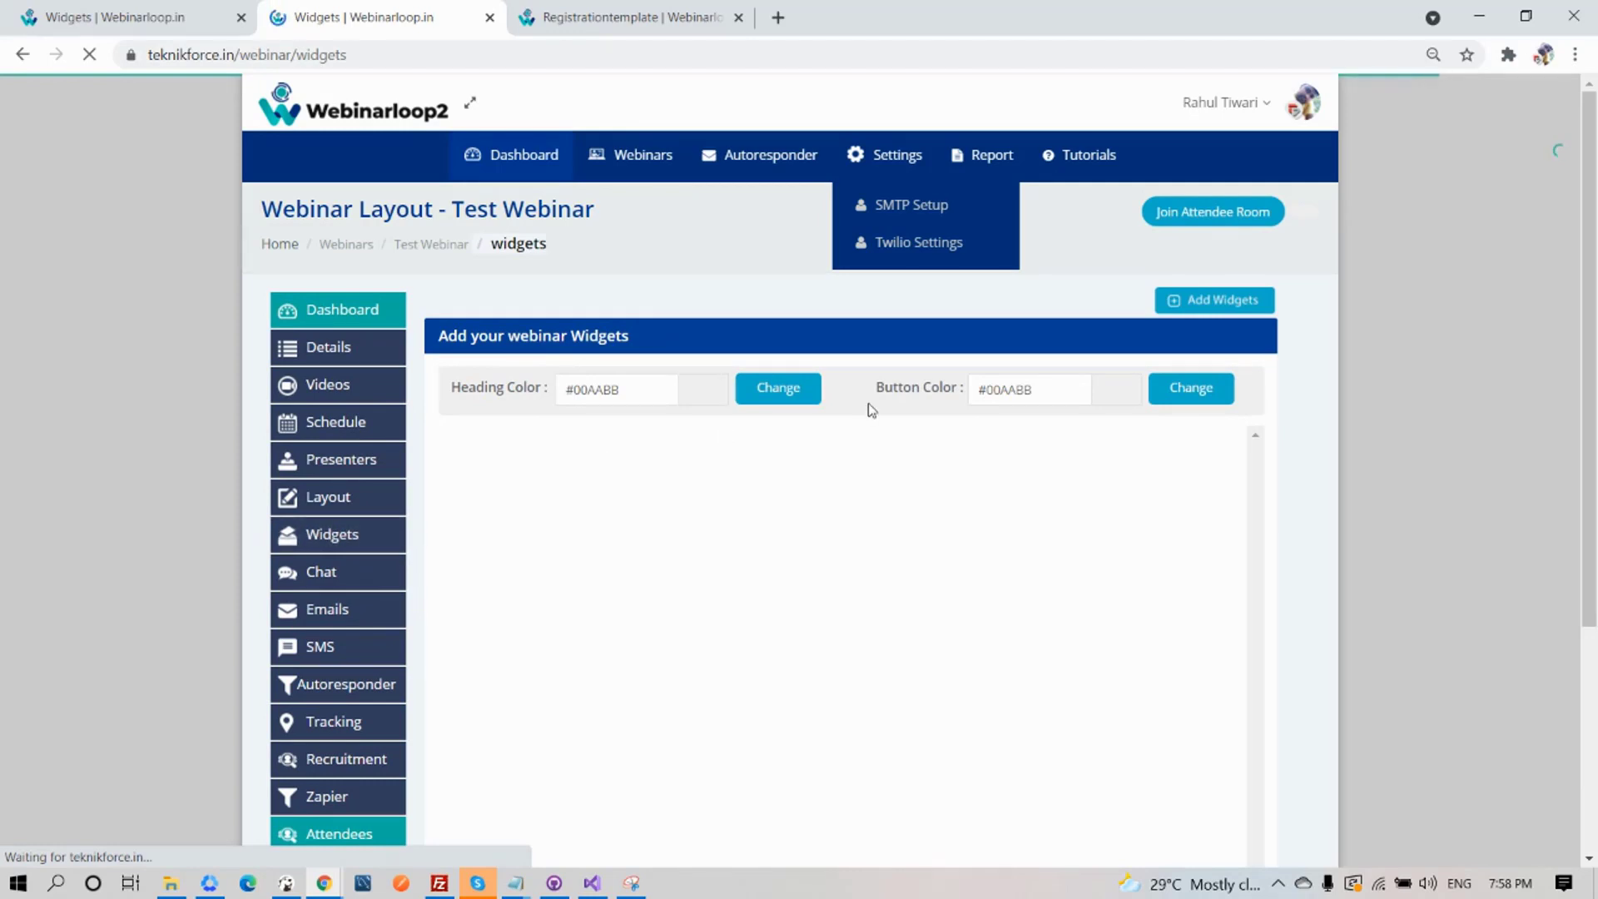
left_click(1227, 289)
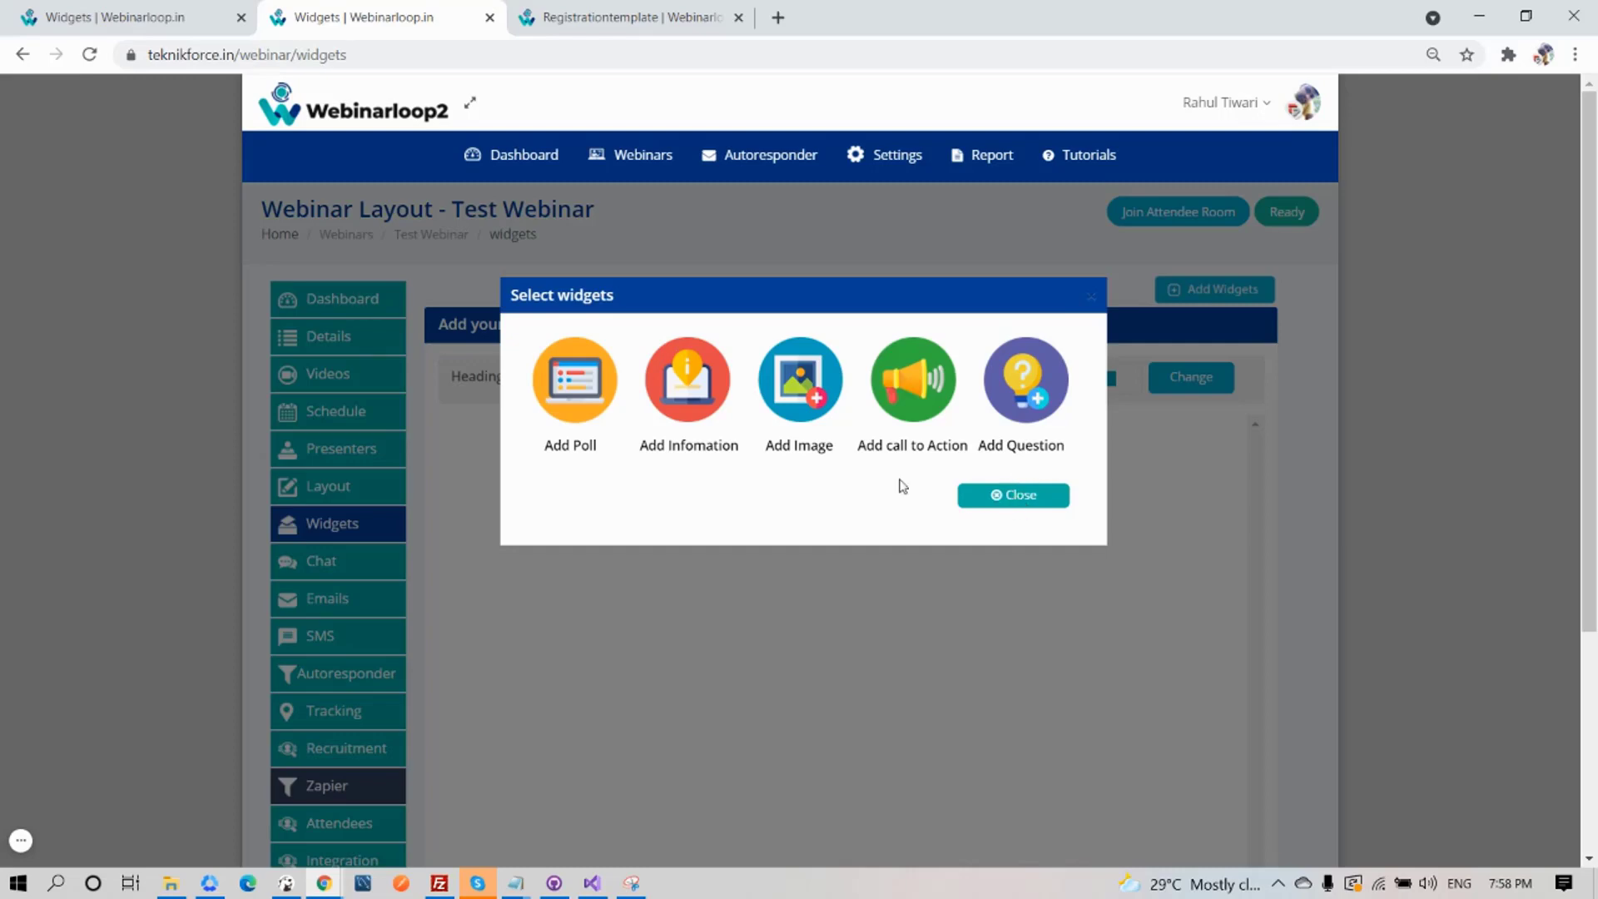
left_click(591, 408)
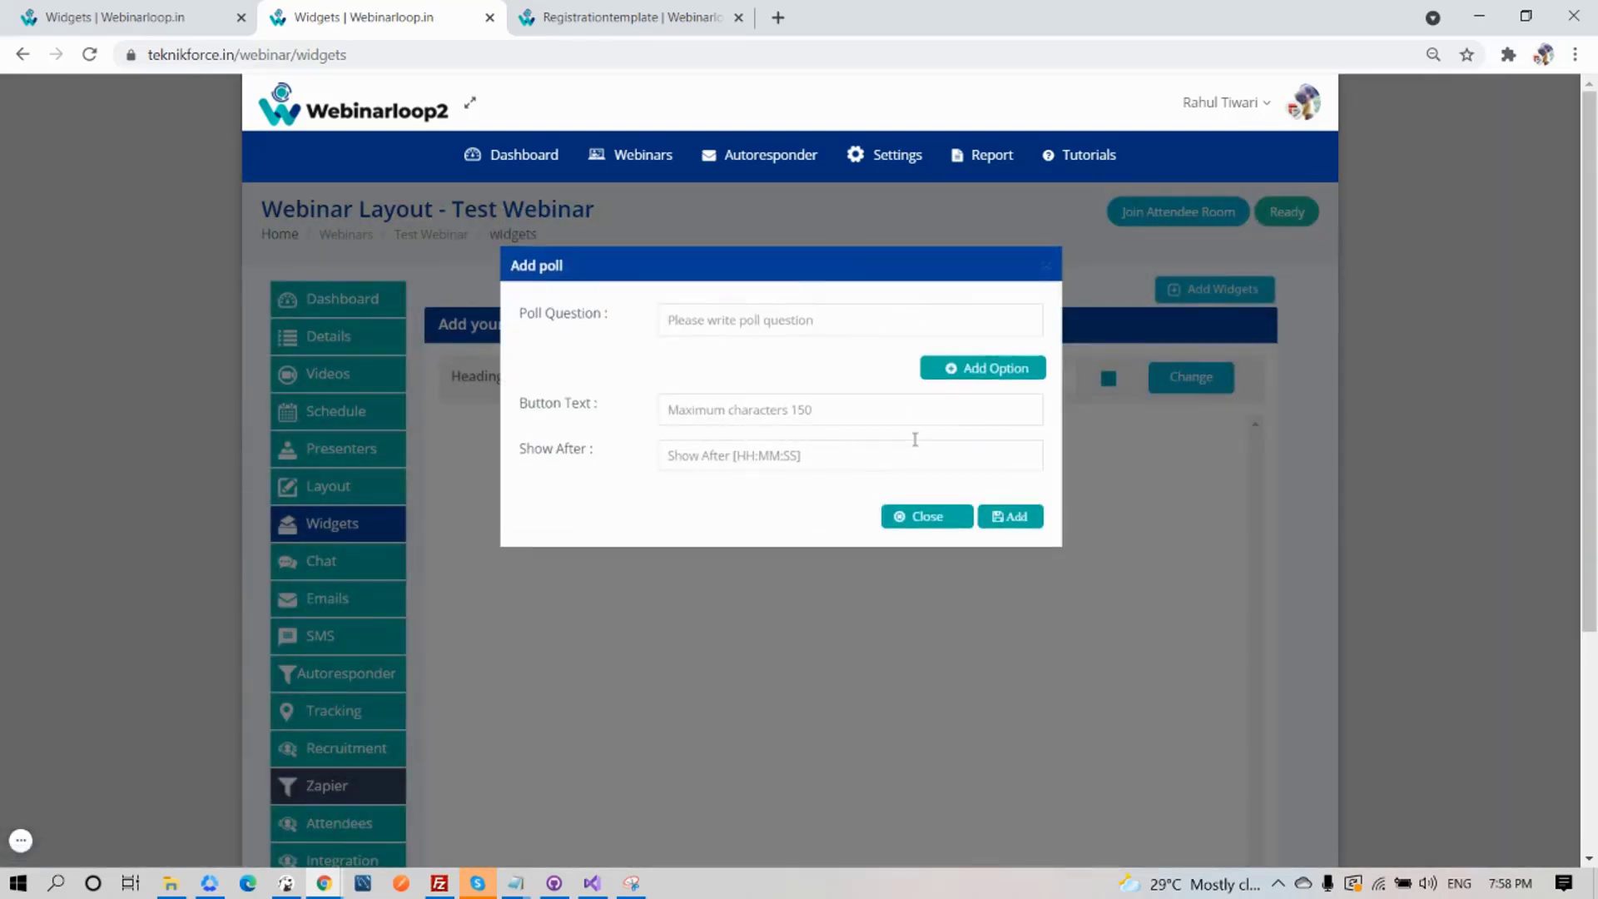
left_click(919, 518)
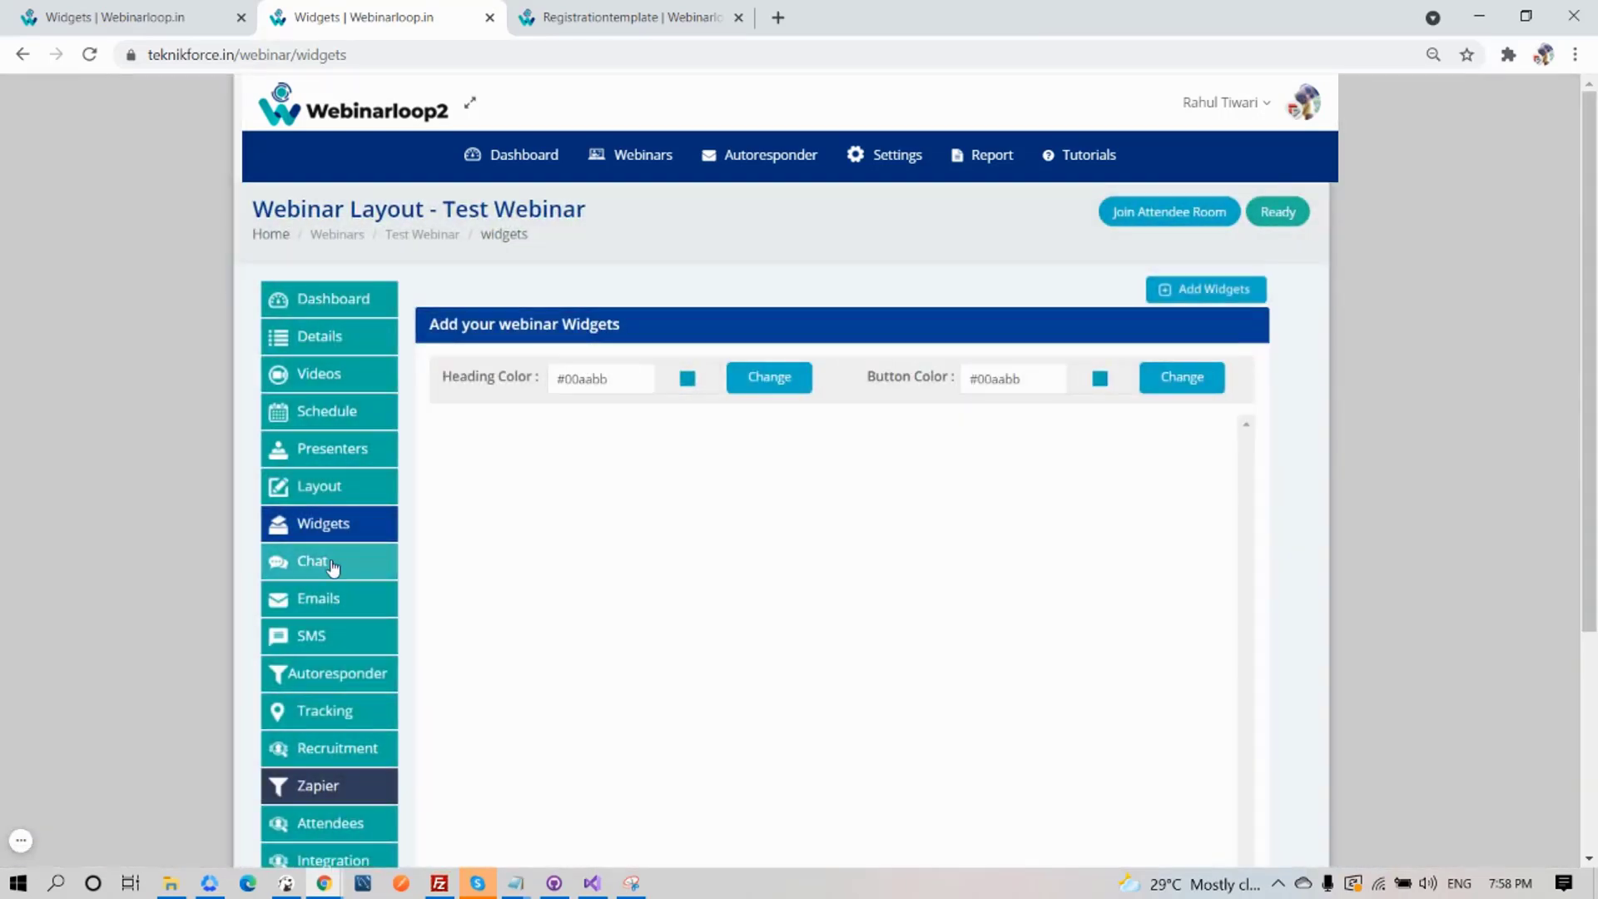
In Chat settings, toggle Record chat off and on twice, leaving it enabled.
left_click(333, 563)
scroll(665, 391, "down", 1)
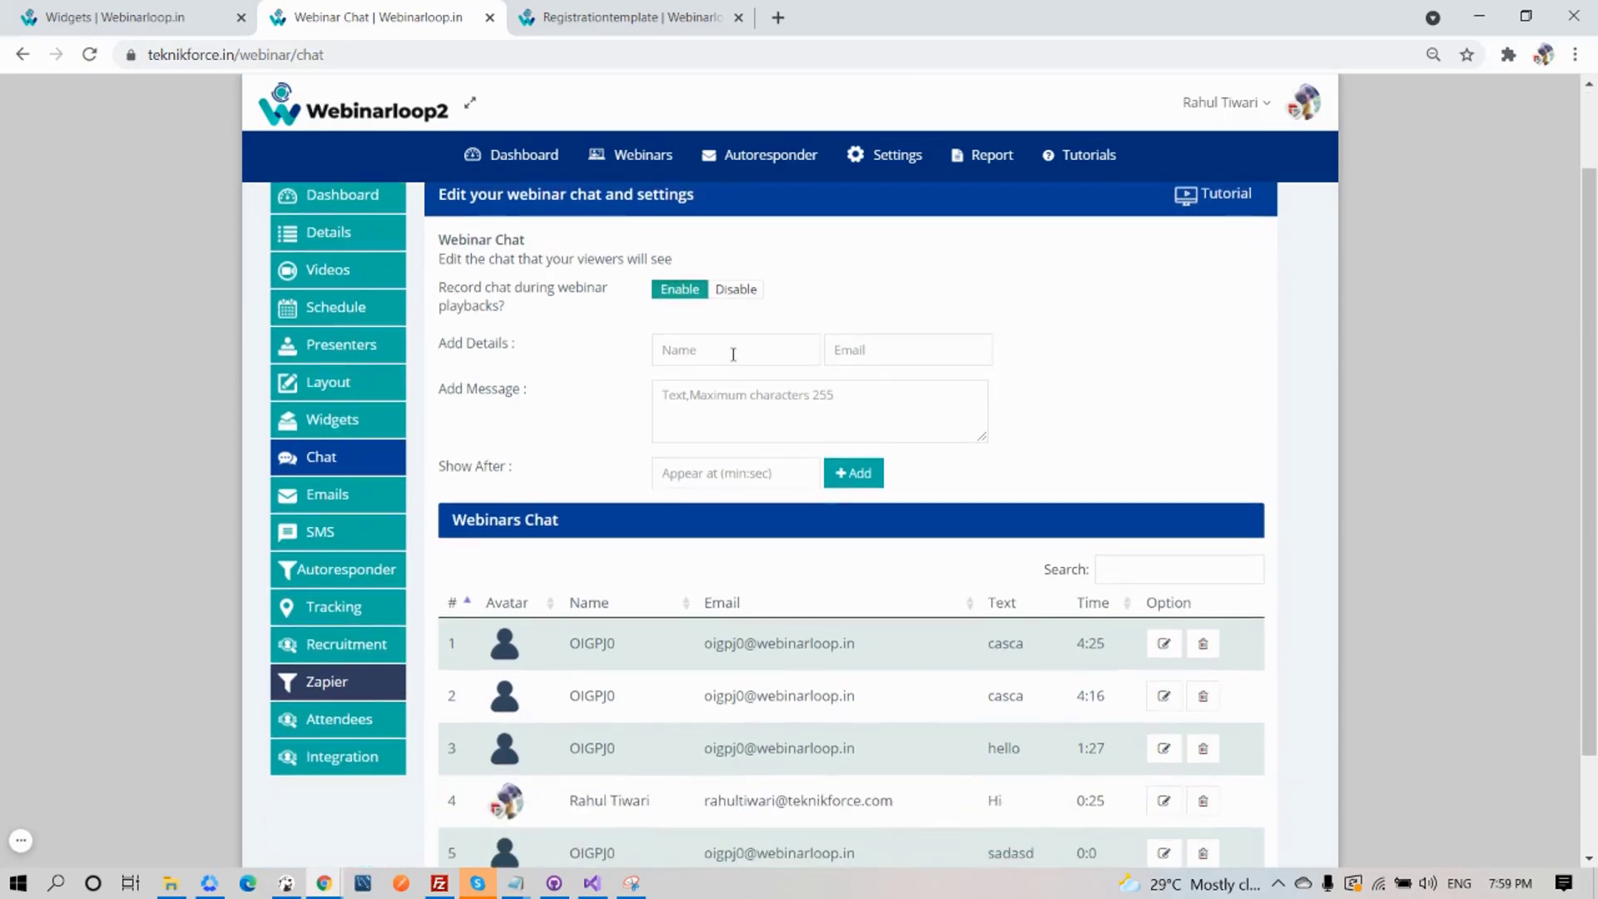
left_click(732, 291)
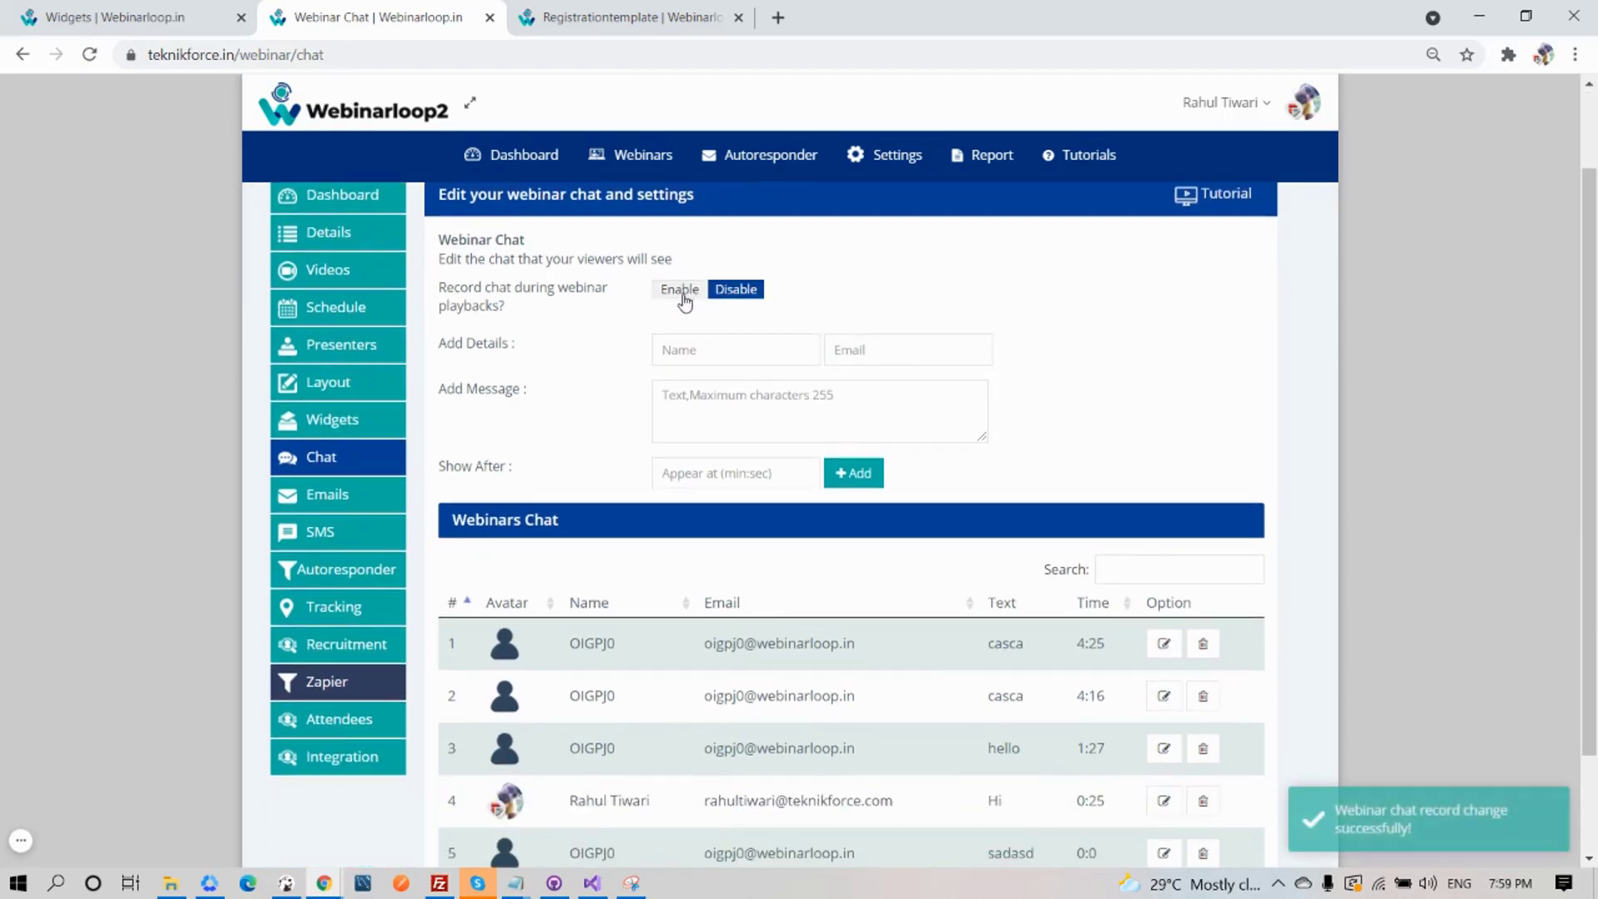
left_click(684, 293)
left_click(733, 292)
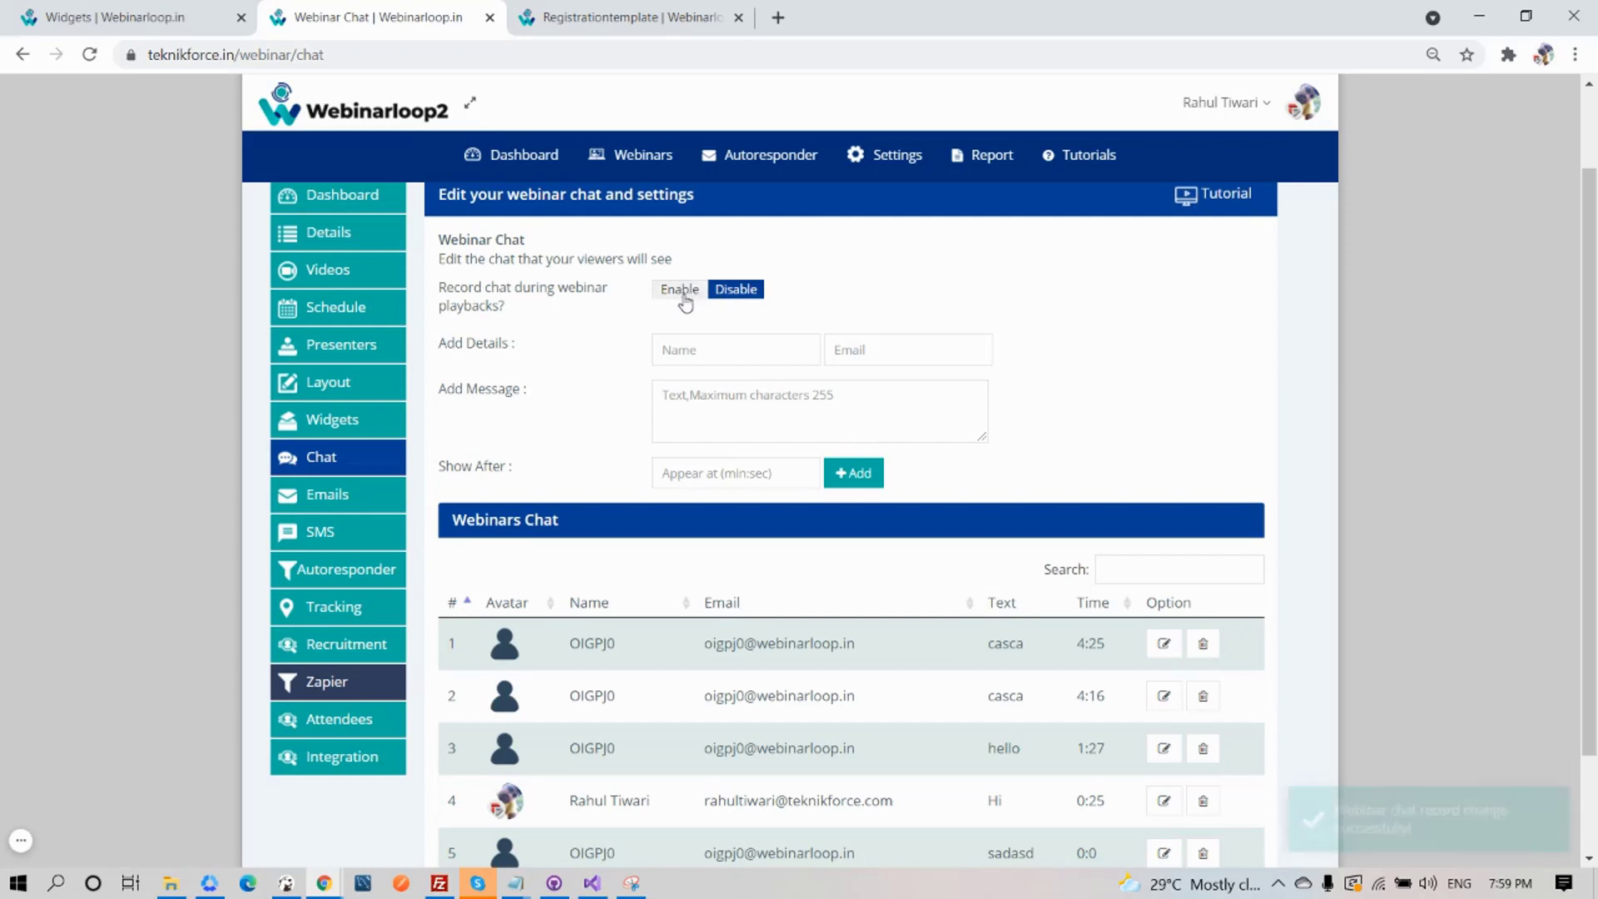
left_click(683, 291)
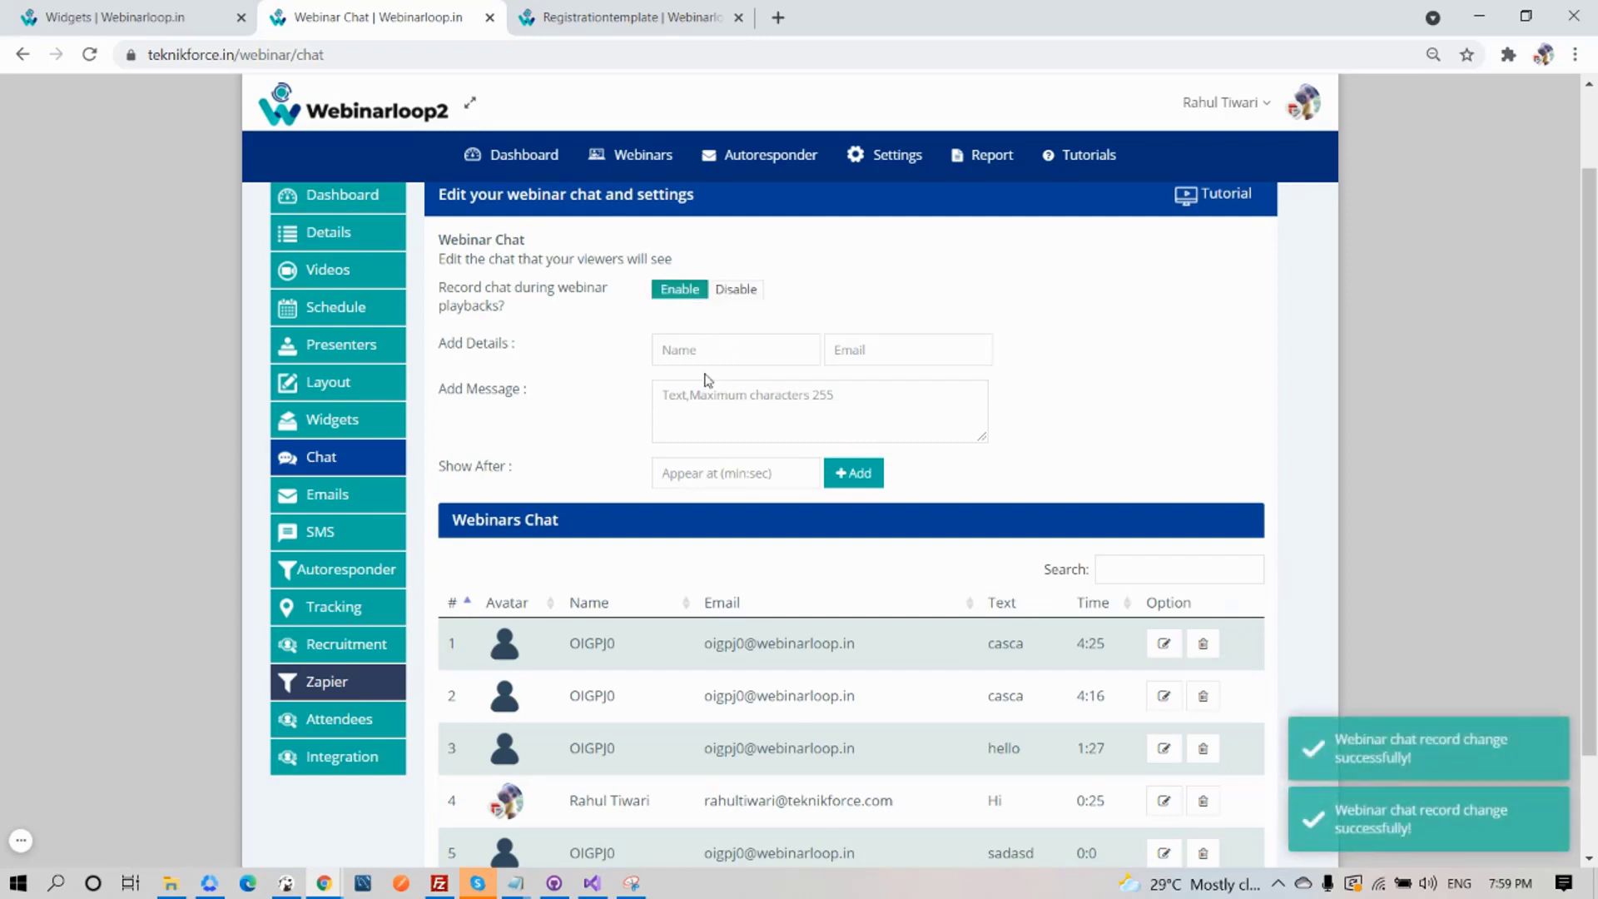
Autofill the chat author's name and email and set Show After to 00:03.
left_click(696, 345)
left_click(740, 405)
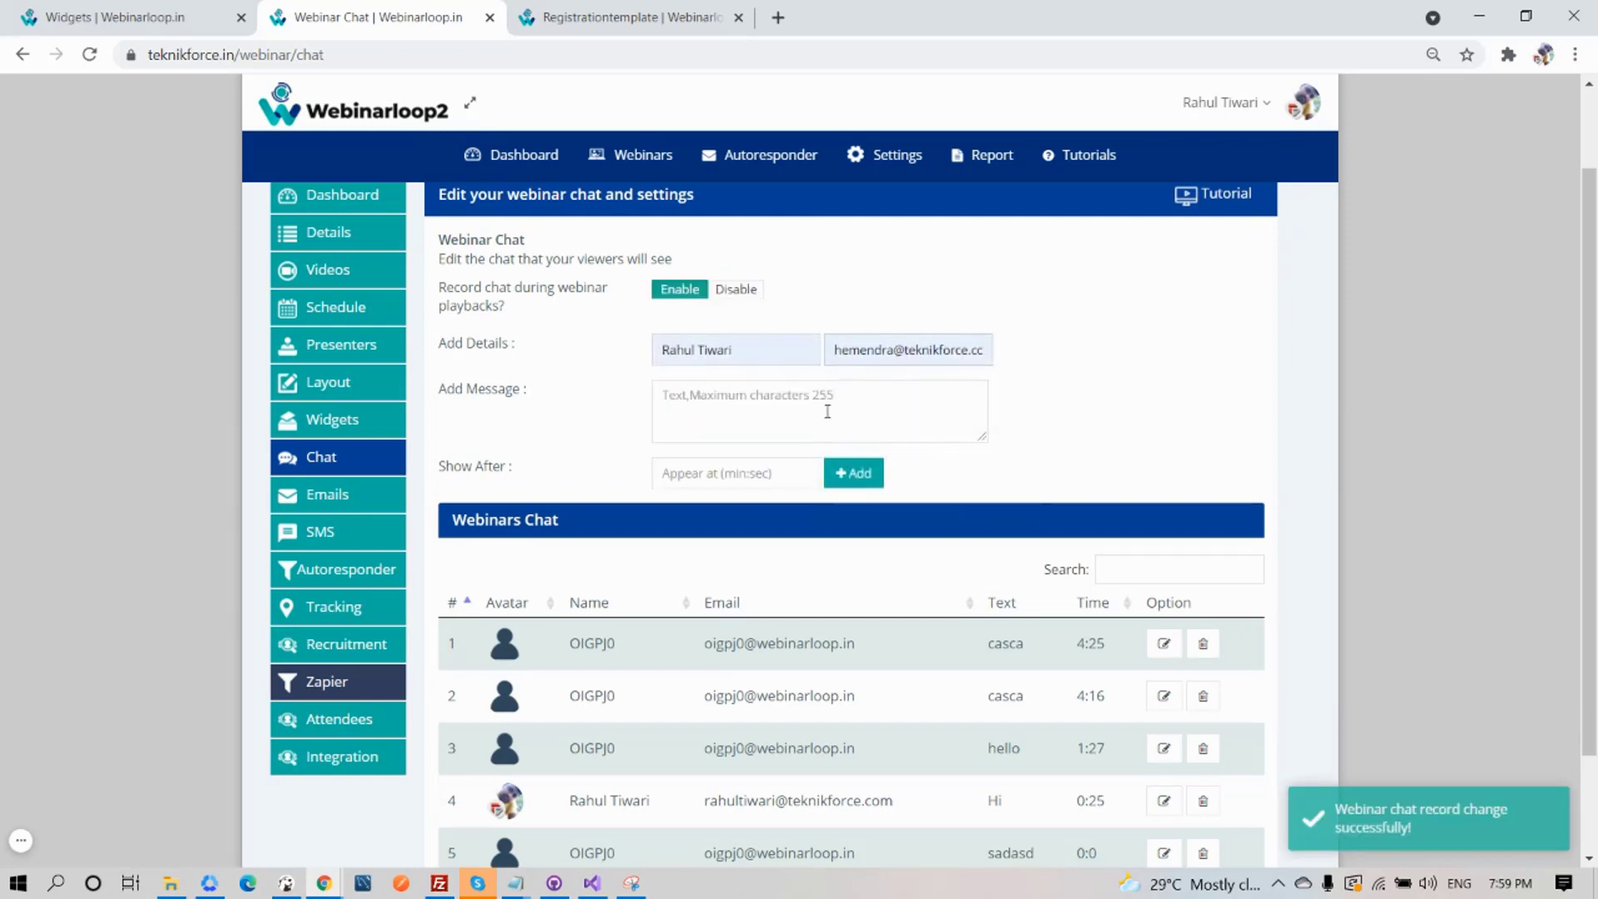
scroll(739, 358, "down", 2)
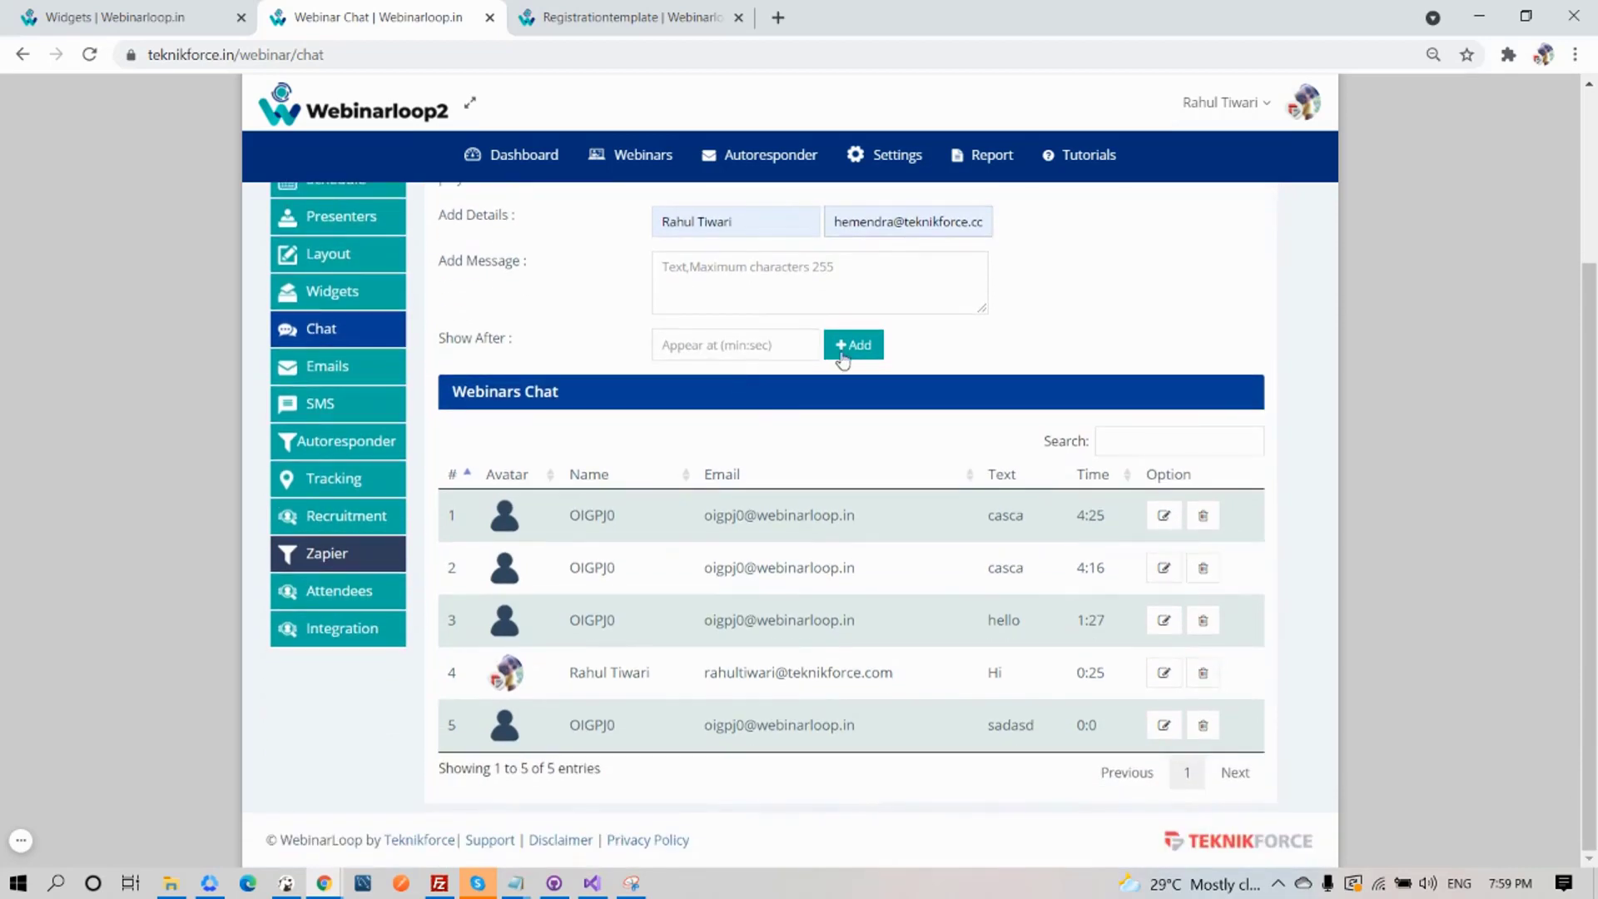
left_click(814, 348)
left_click(948, 358)
Open Emails settings and review the SMTP list, keeping smtp.mailgun.org.
left_click(348, 370)
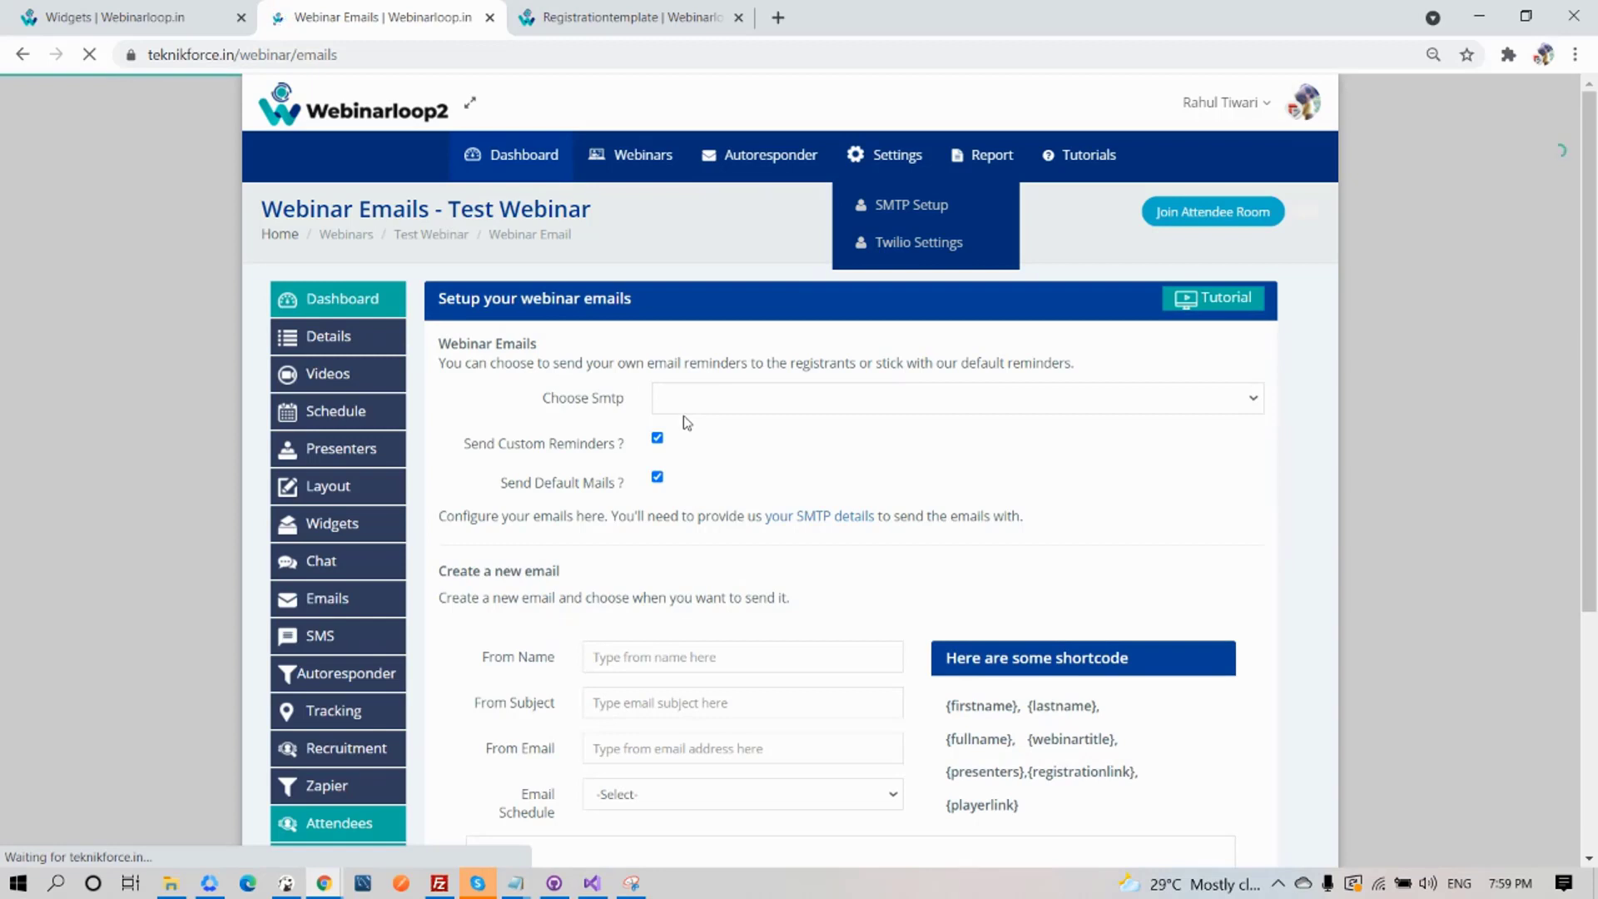
left_click(878, 401)
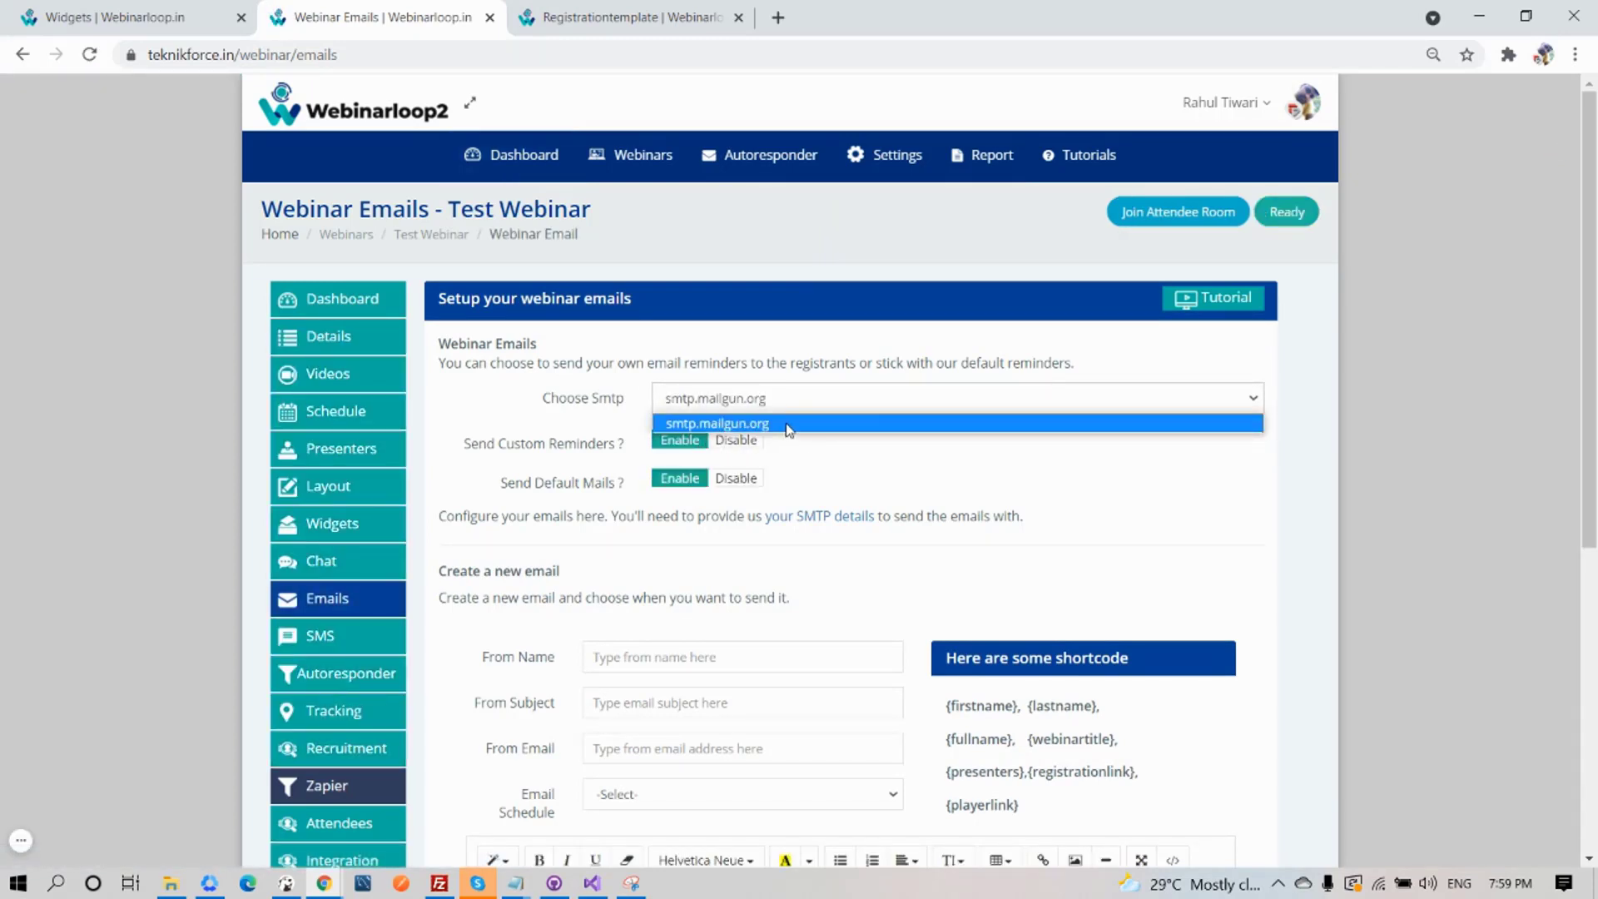
mouse_move(924, 165)
left_click(807, 458)
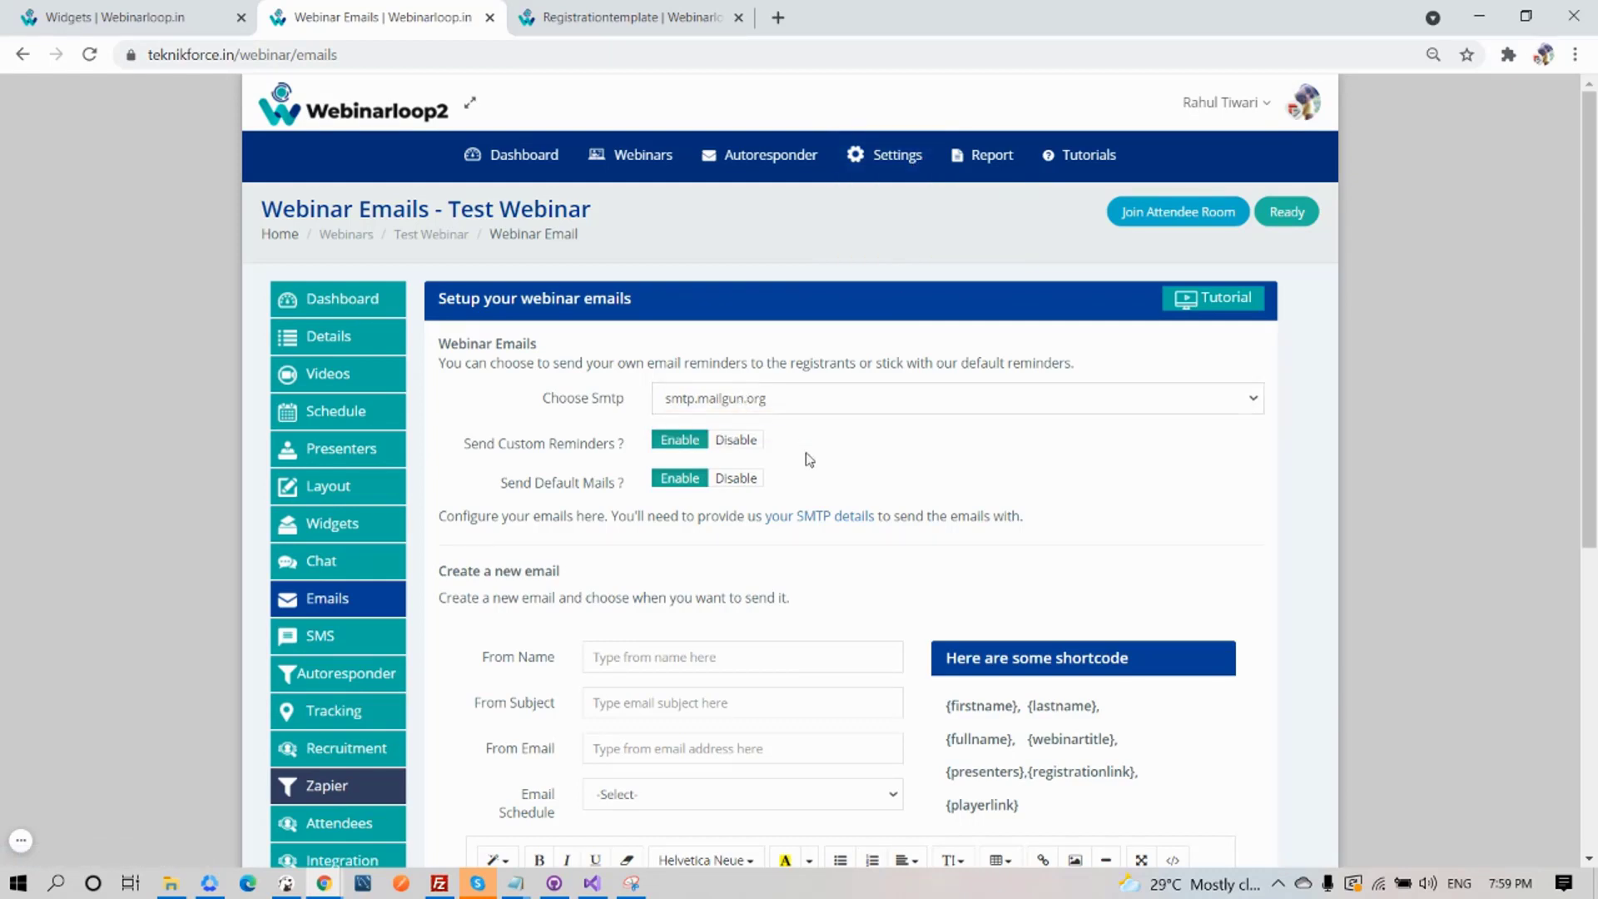
Browse the From Name field and Email Schedule timings, then go to SMS notifications.
scroll(812, 483, "down", 2)
scroll(775, 489, "down", 1)
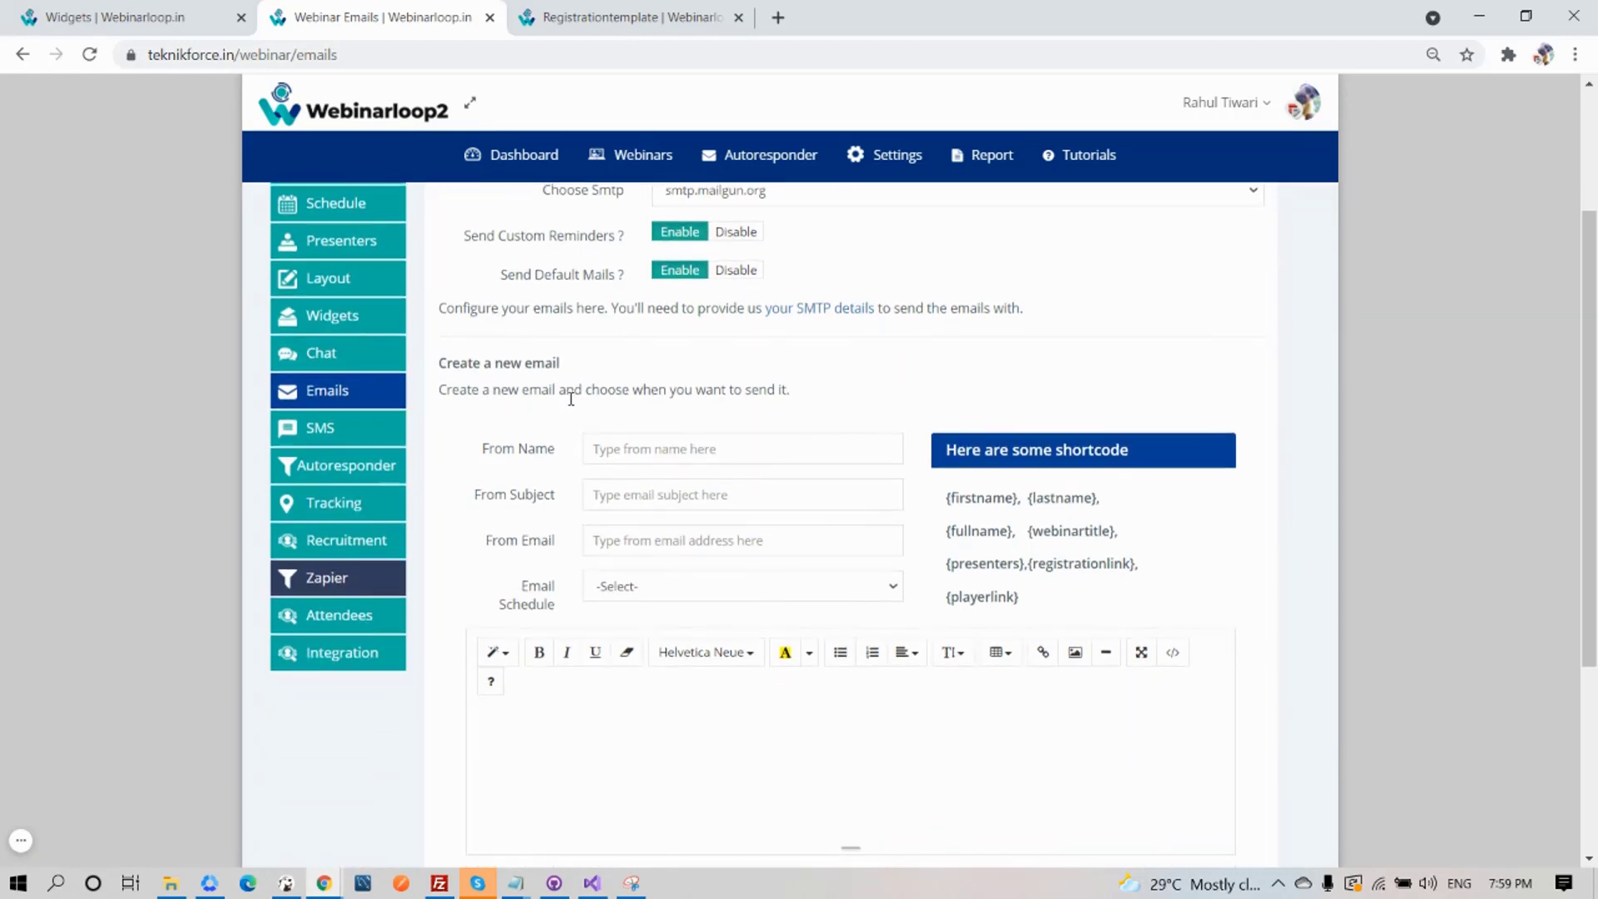
left_click(680, 450)
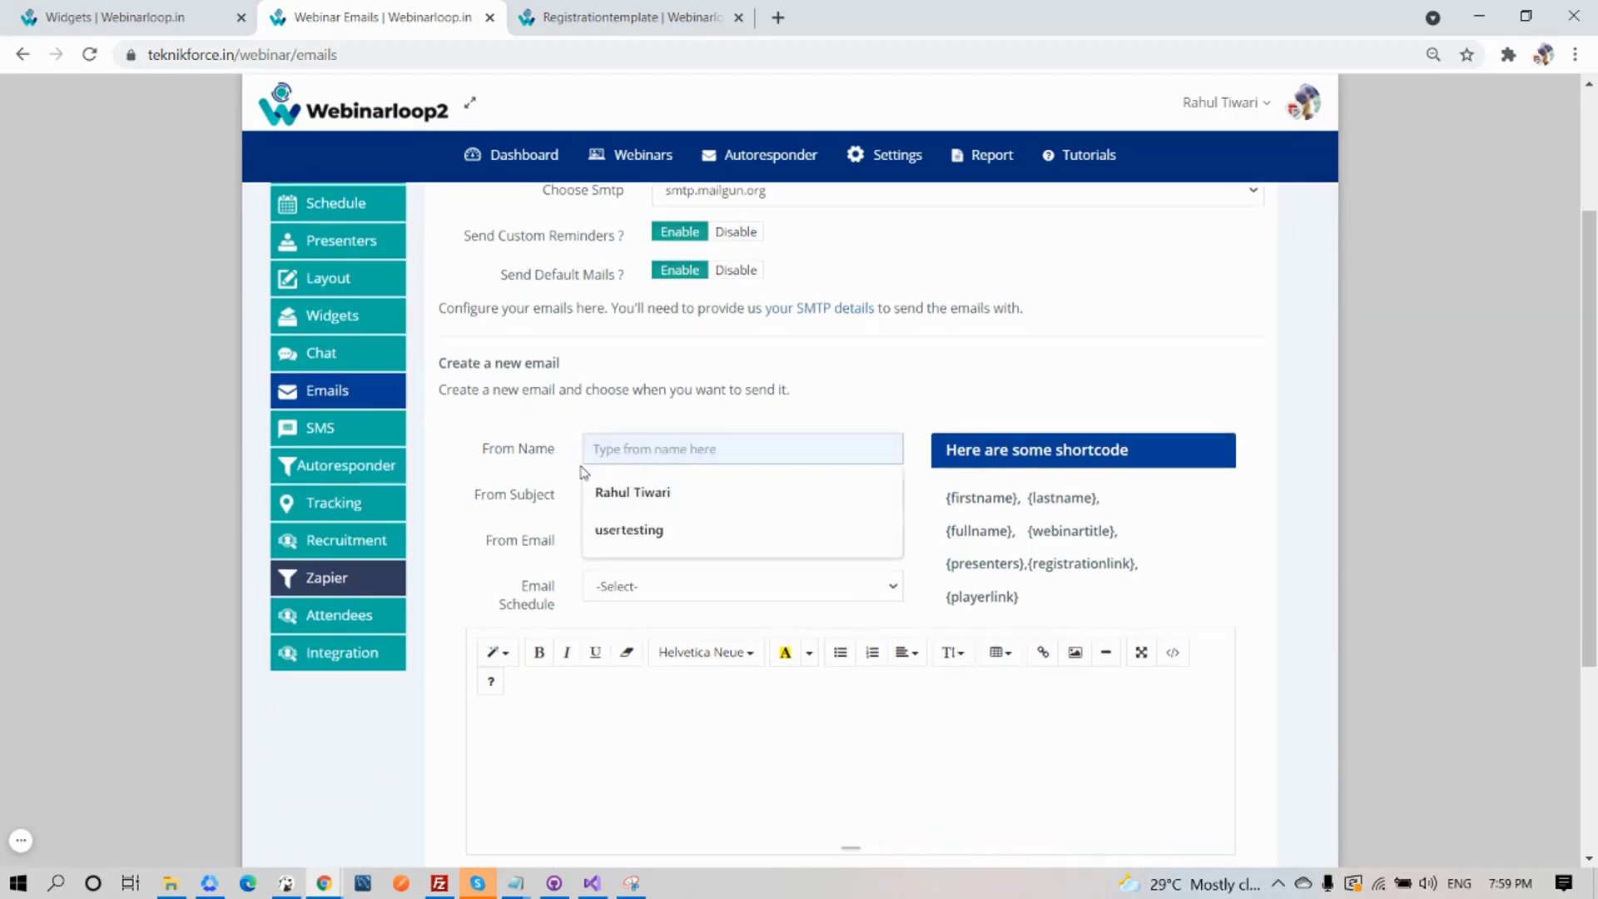
scroll(749, 576, "down", 3)
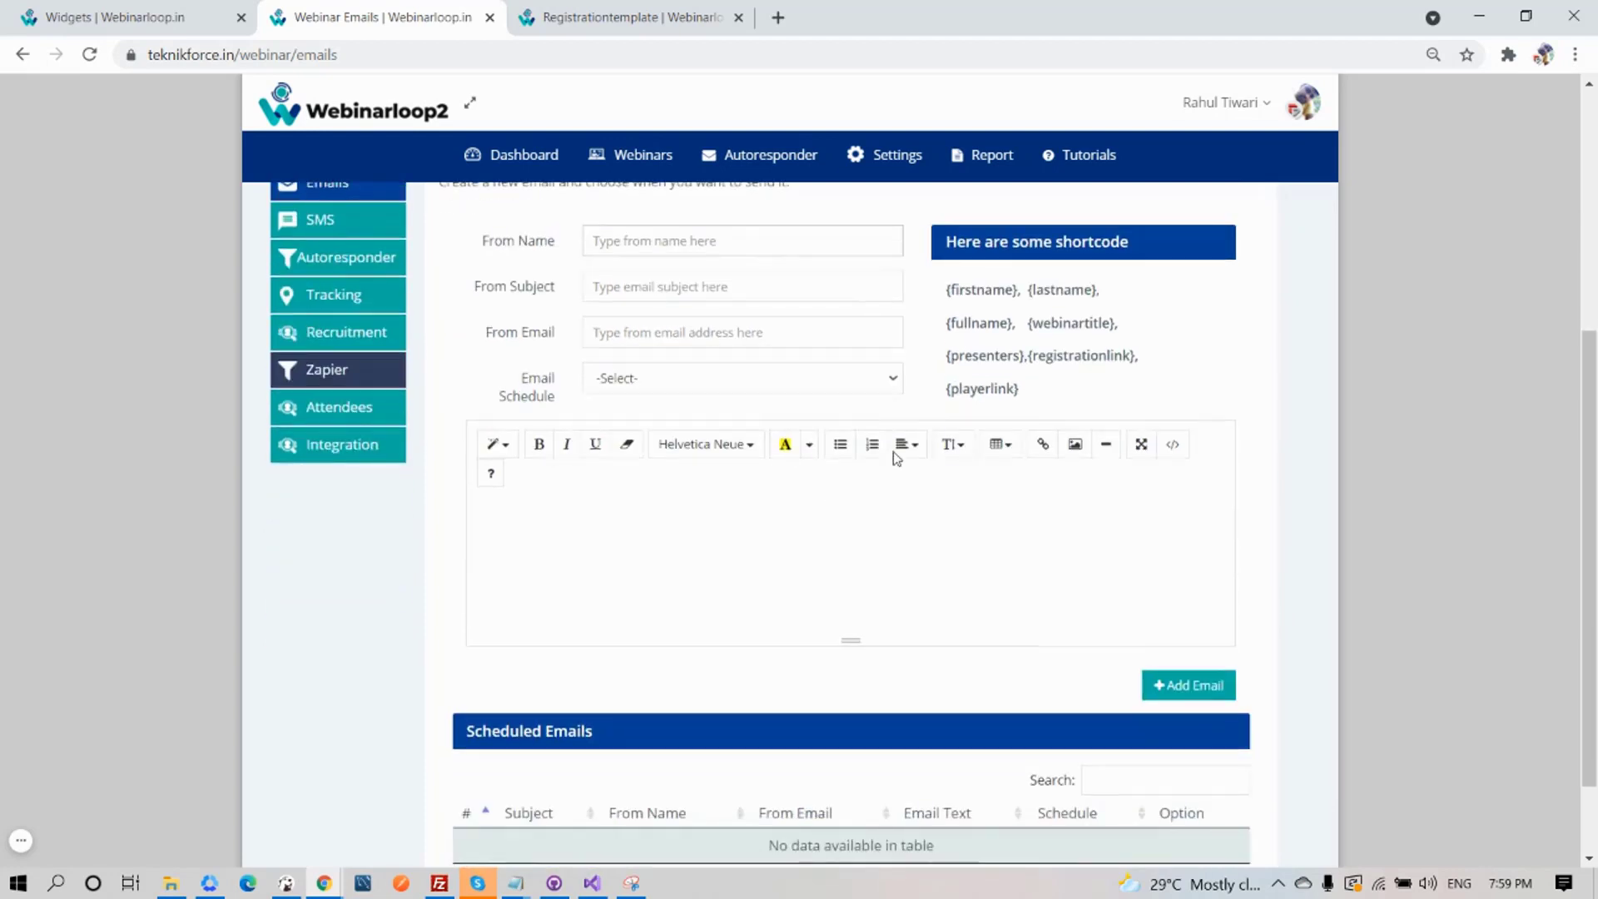
left_click(772, 381)
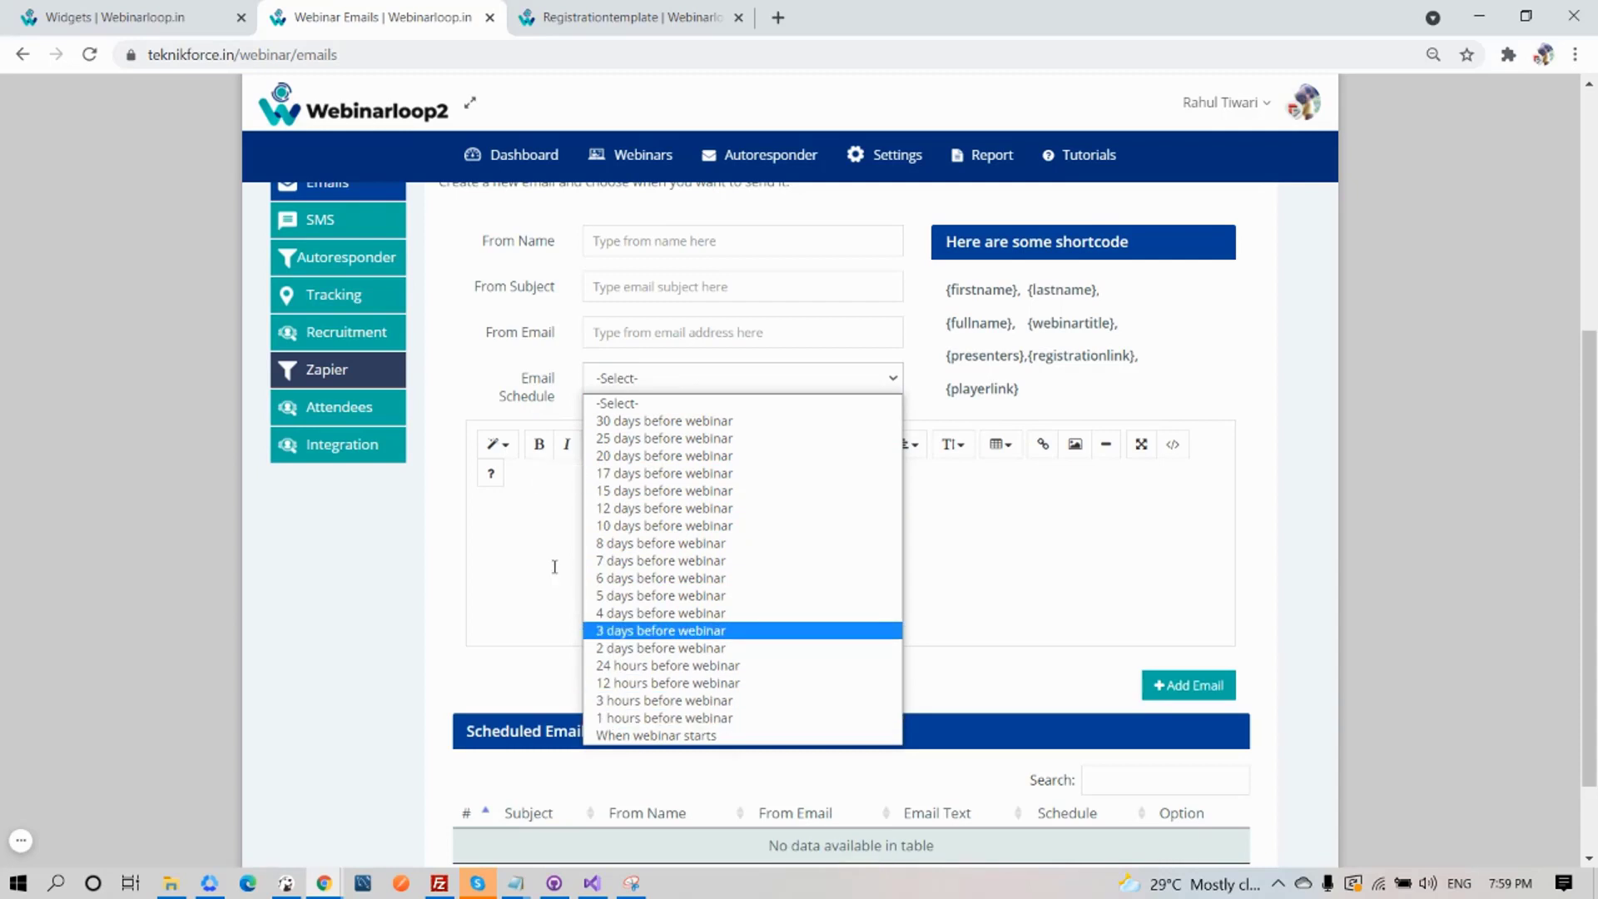
scroll(708, 541, "up", 1)
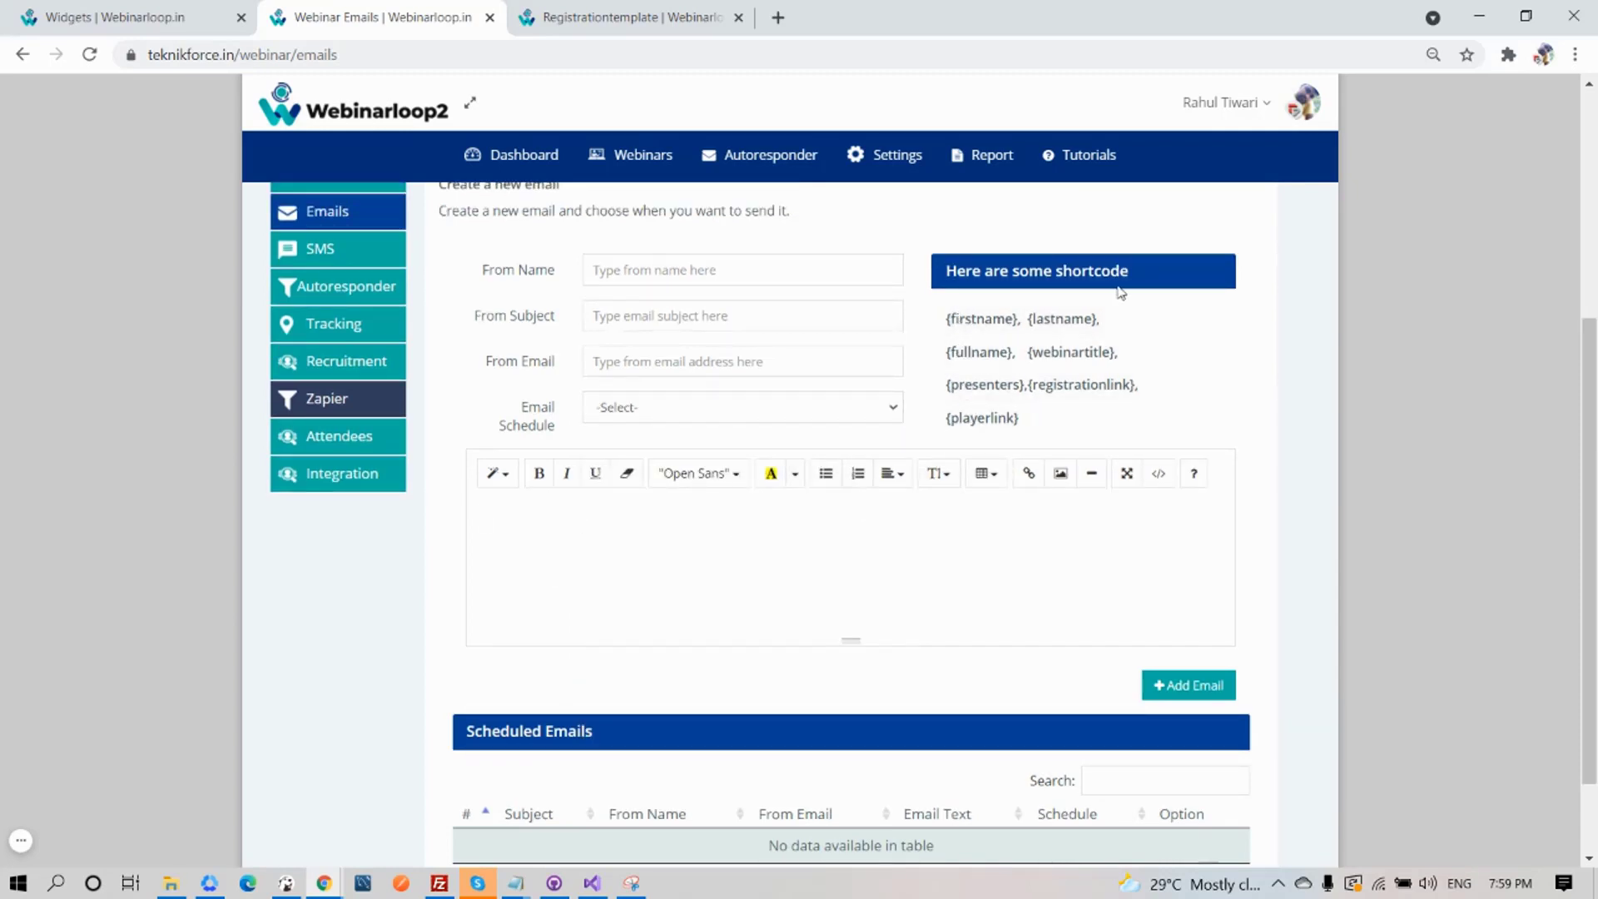
scroll(749, 566, "down", 2)
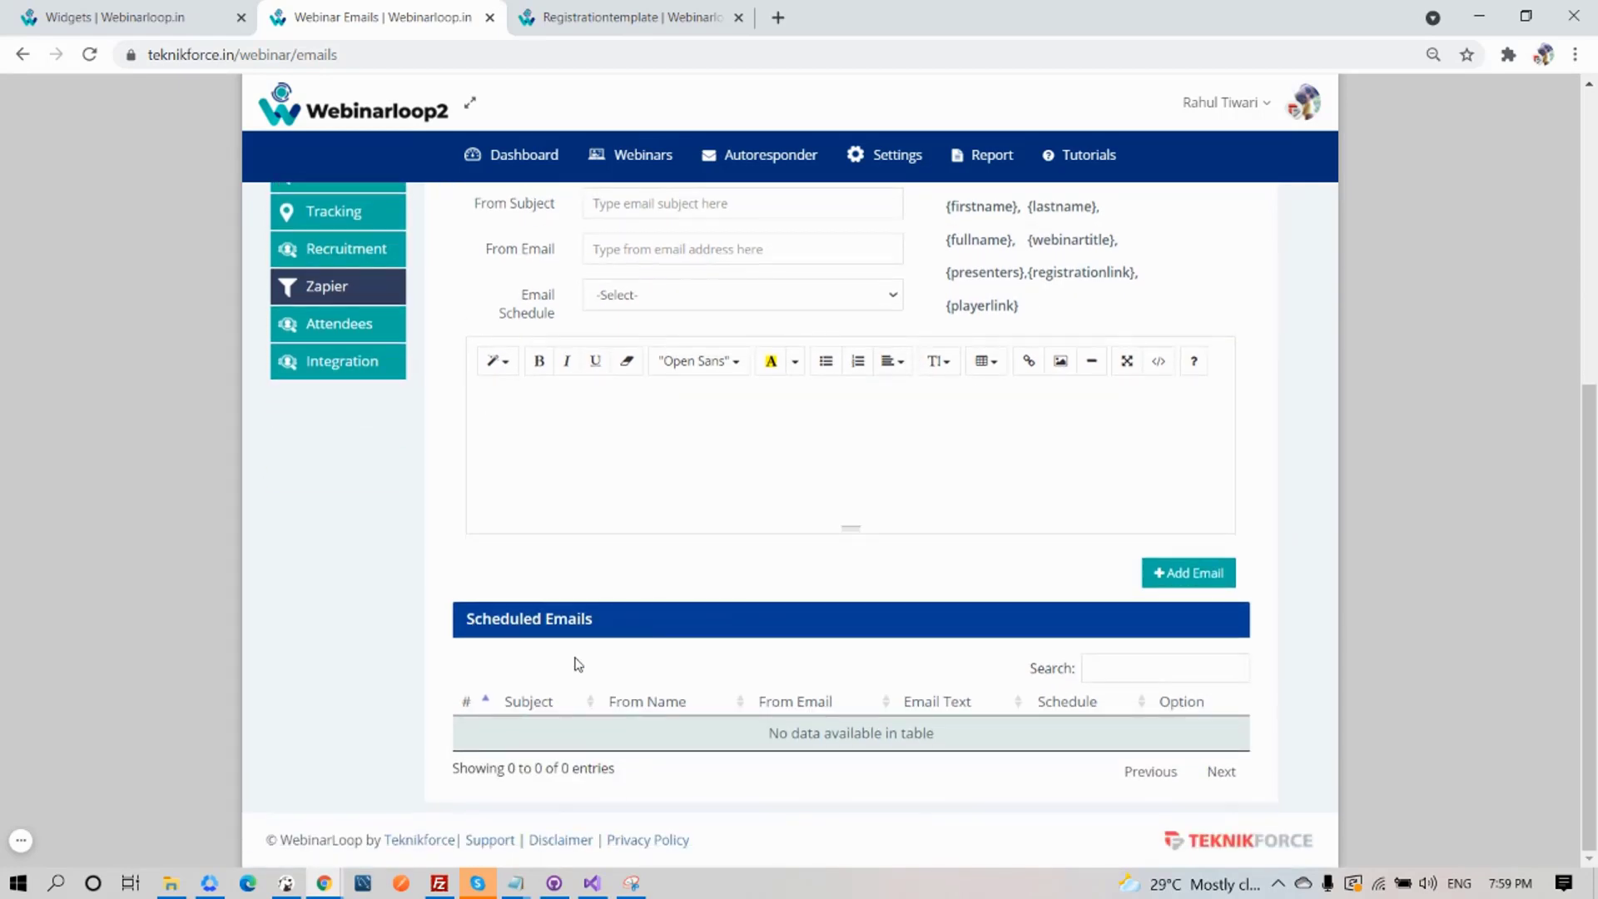
scroll(621, 610, "up", 3)
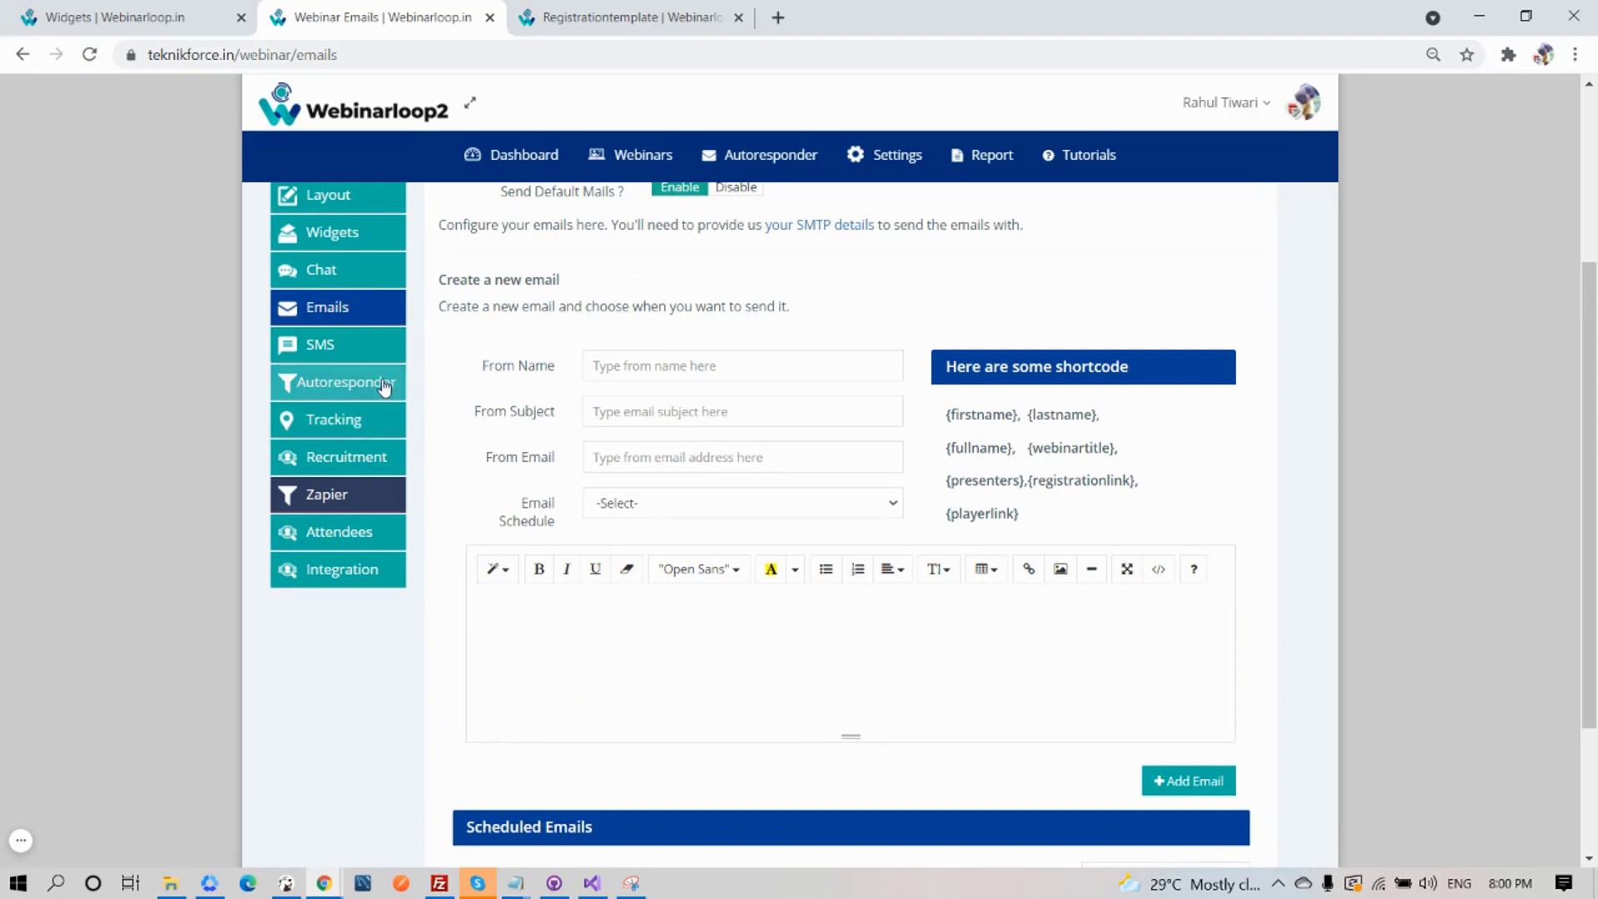
left_click(364, 359)
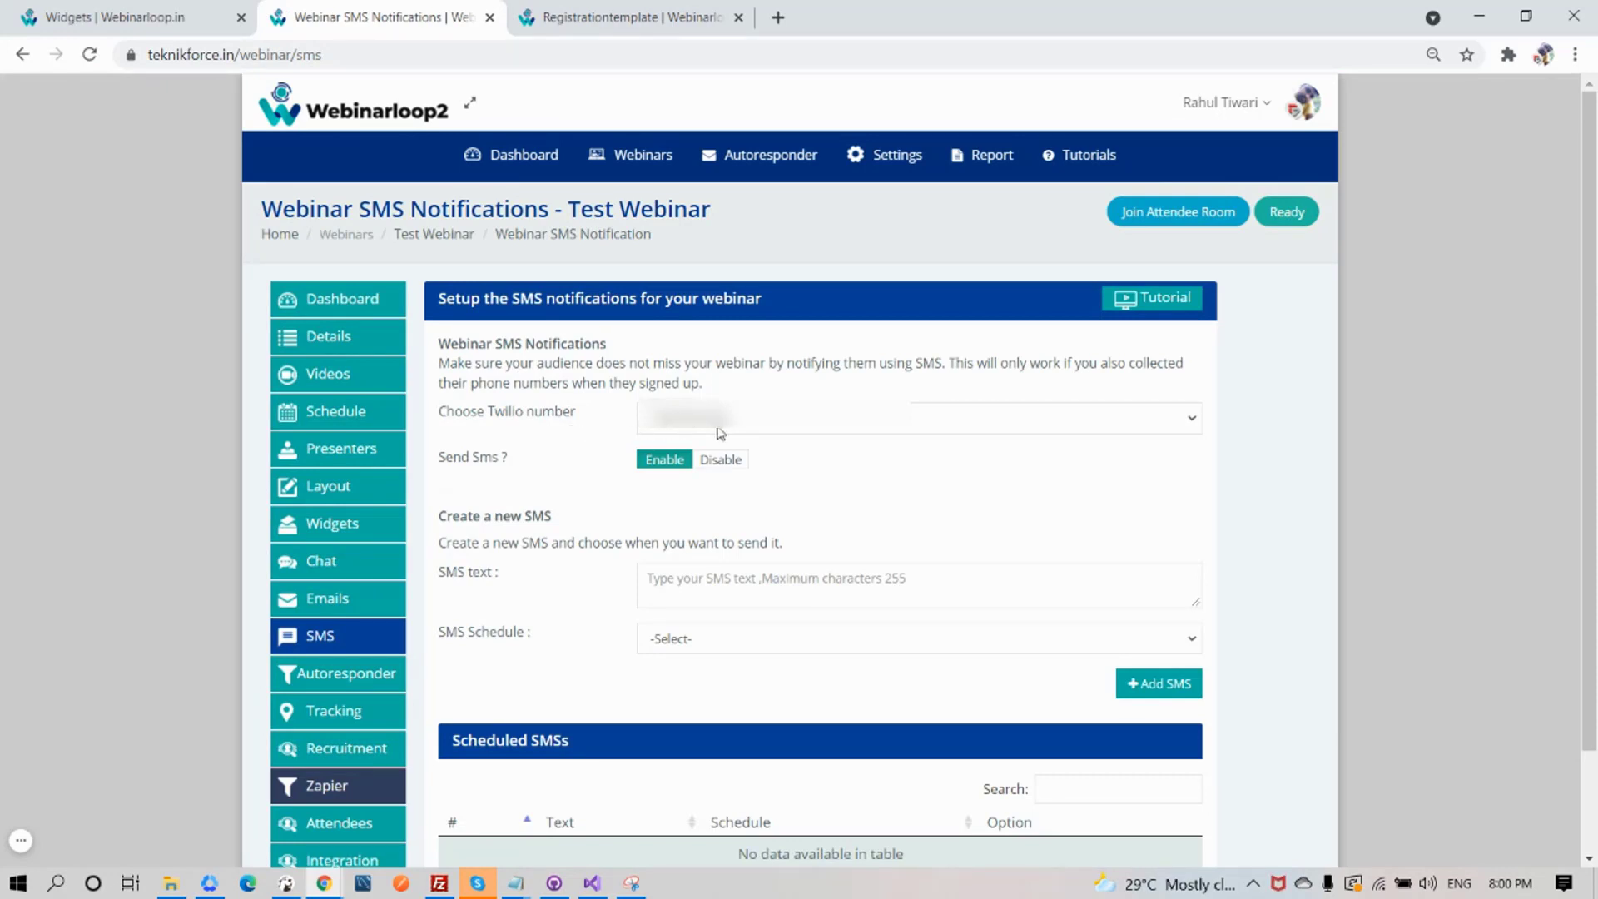
Review the Twilio number list and SMS Schedule options without changing anything.
left_click(779, 419)
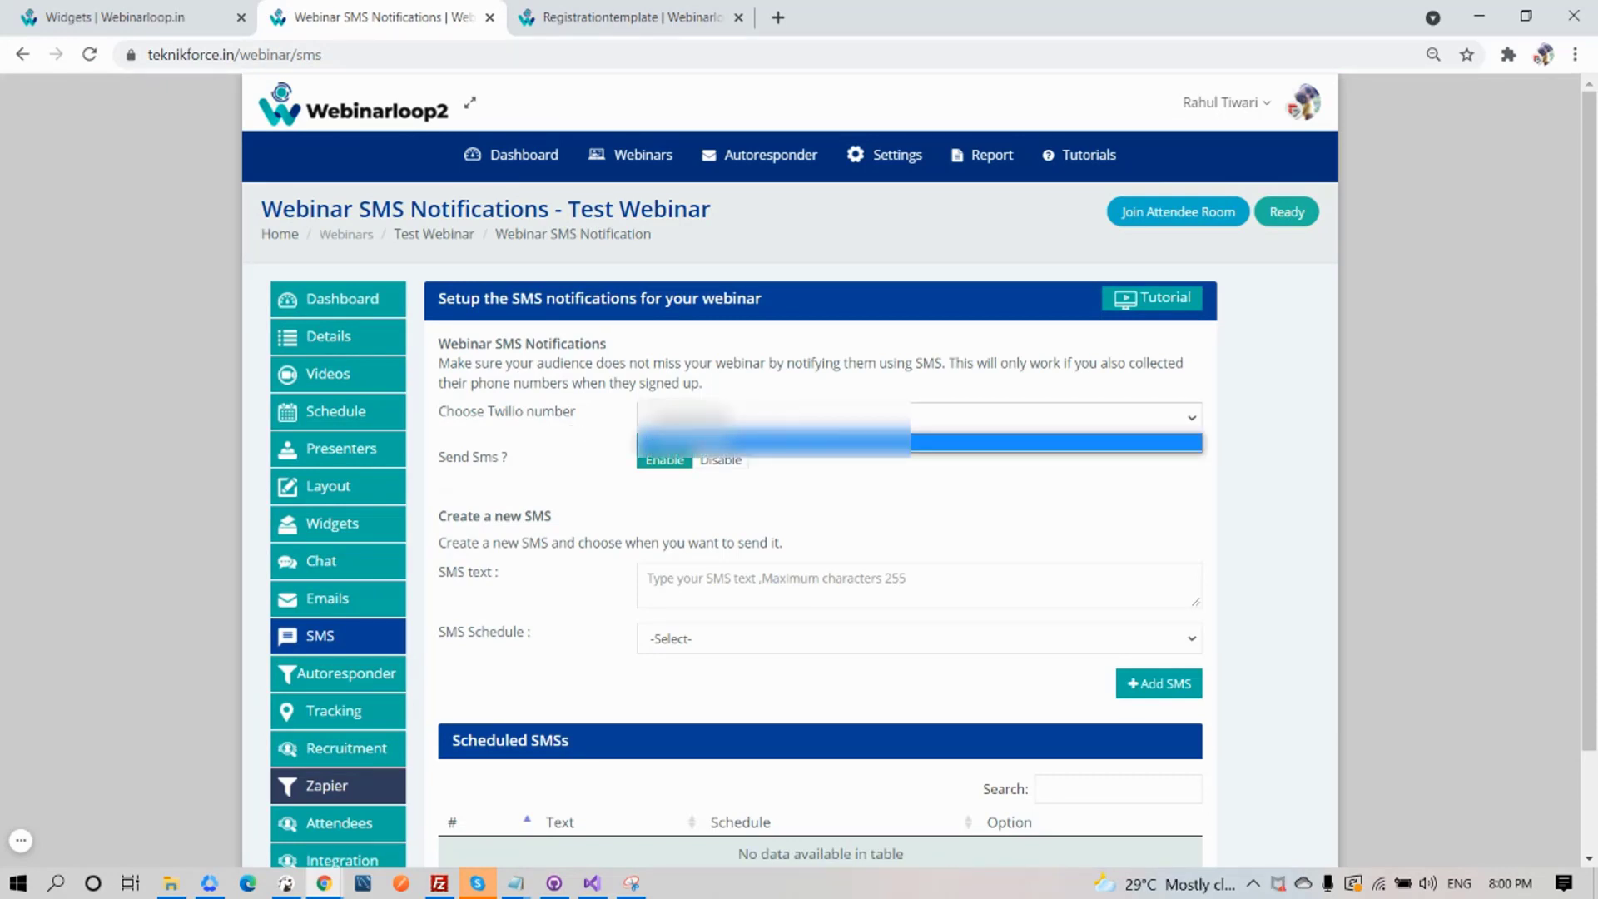
mouse_move(886, 153)
left_click(820, 479)
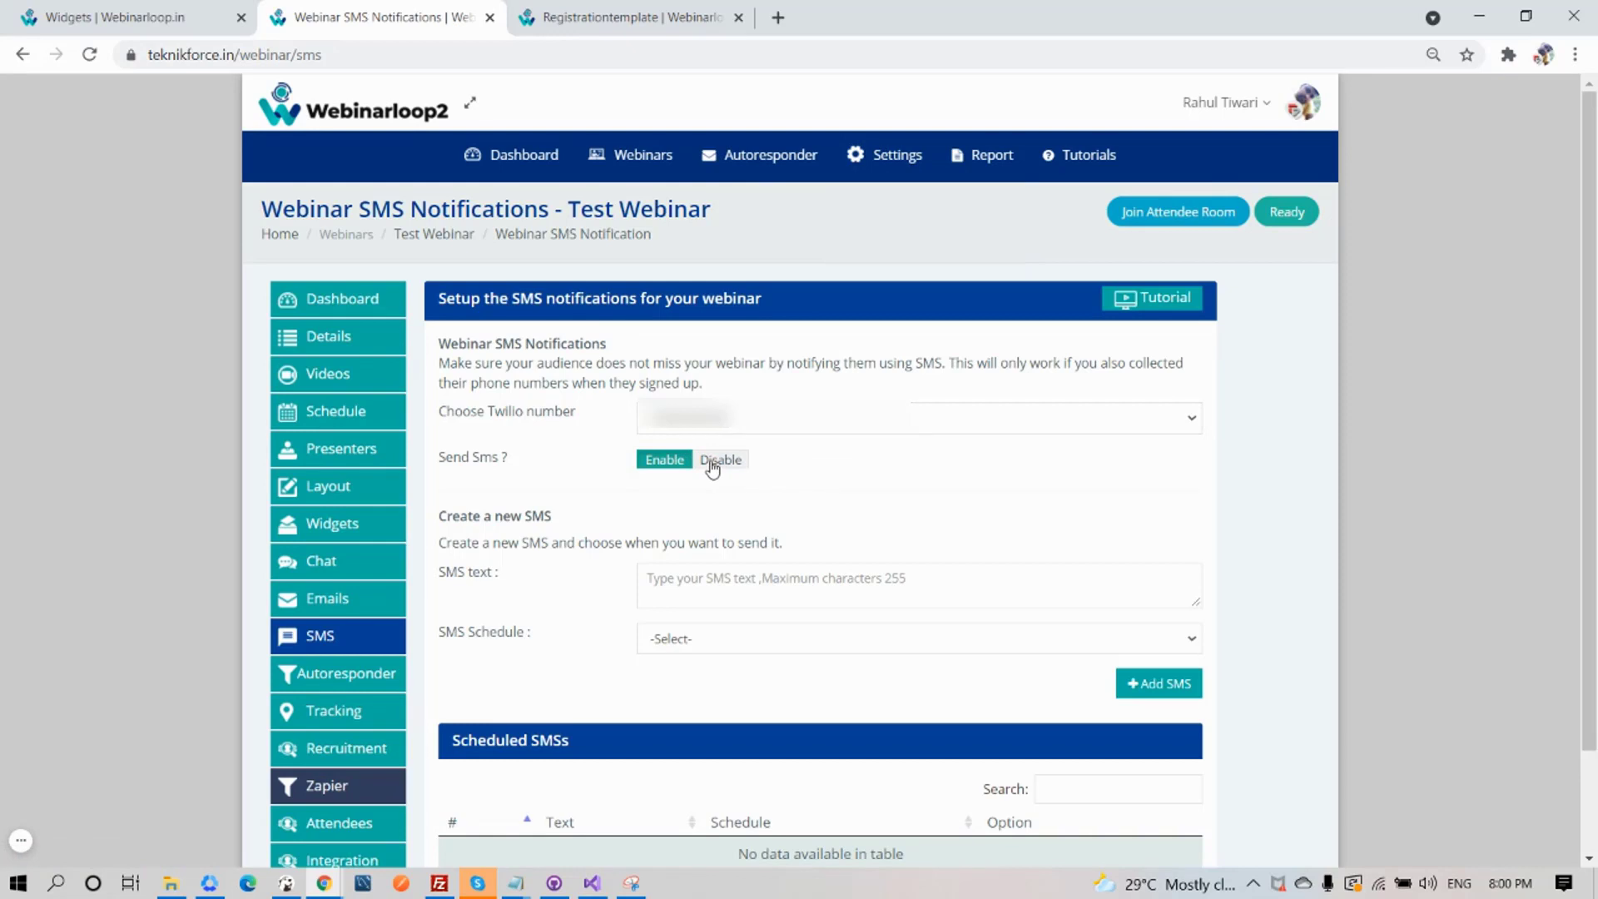
left_click_drag(504, 575, 442, 572)
double_click(491, 632)
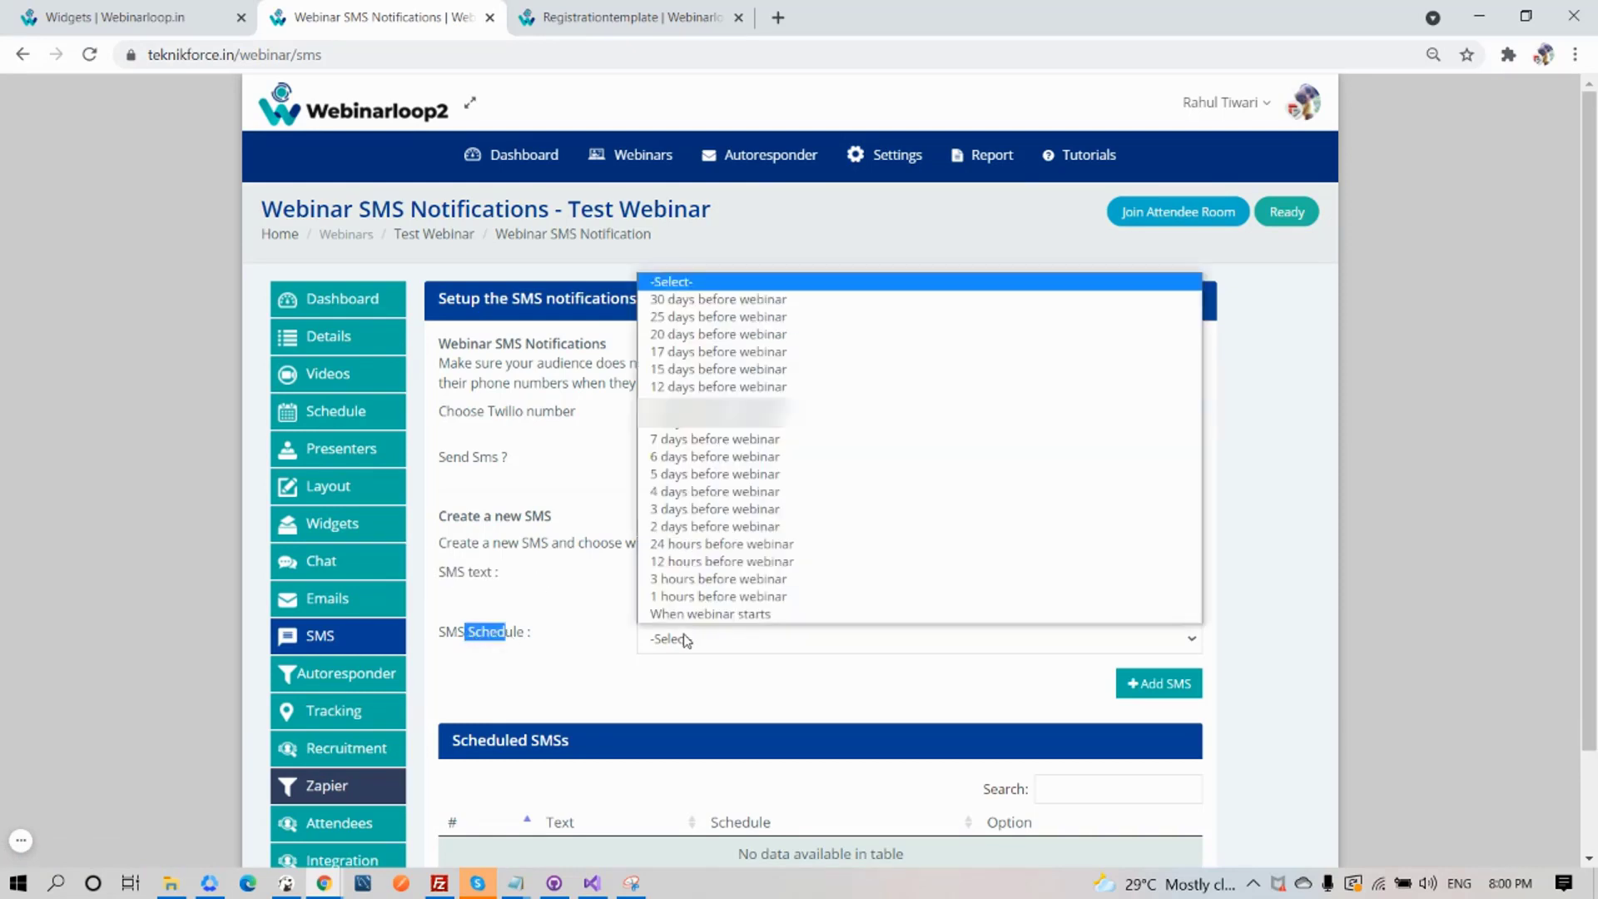
left_click(1128, 699)
Add SendGrid, PursueApp and Aweber as autoresponders on the Autoresponder page.
left_click(341, 860)
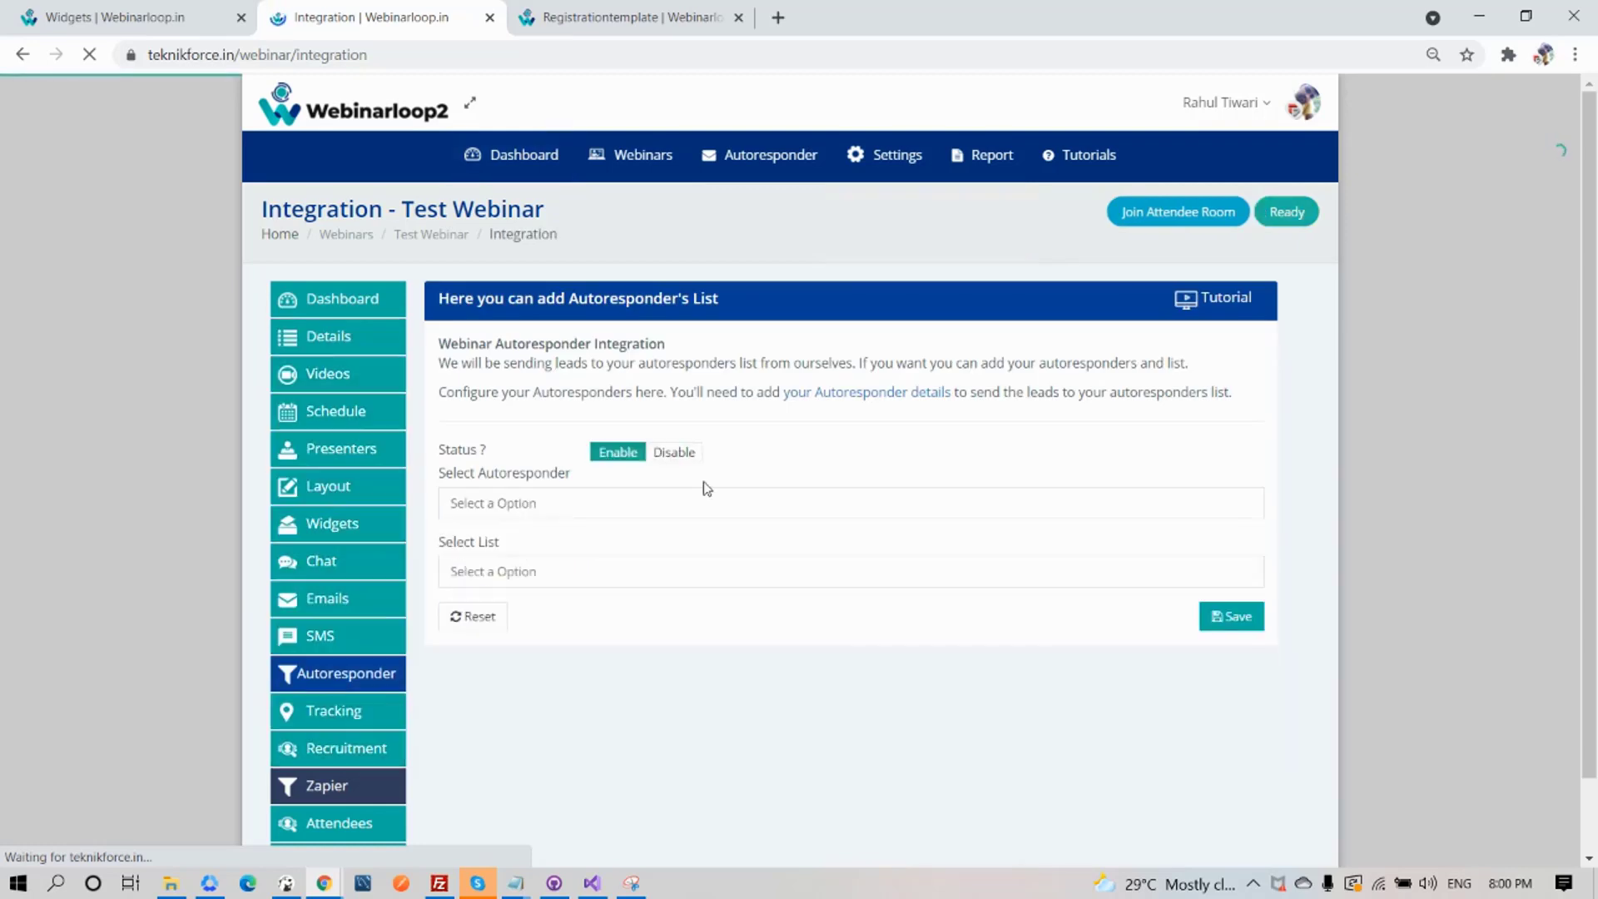
scroll(742, 445, "down", 1)
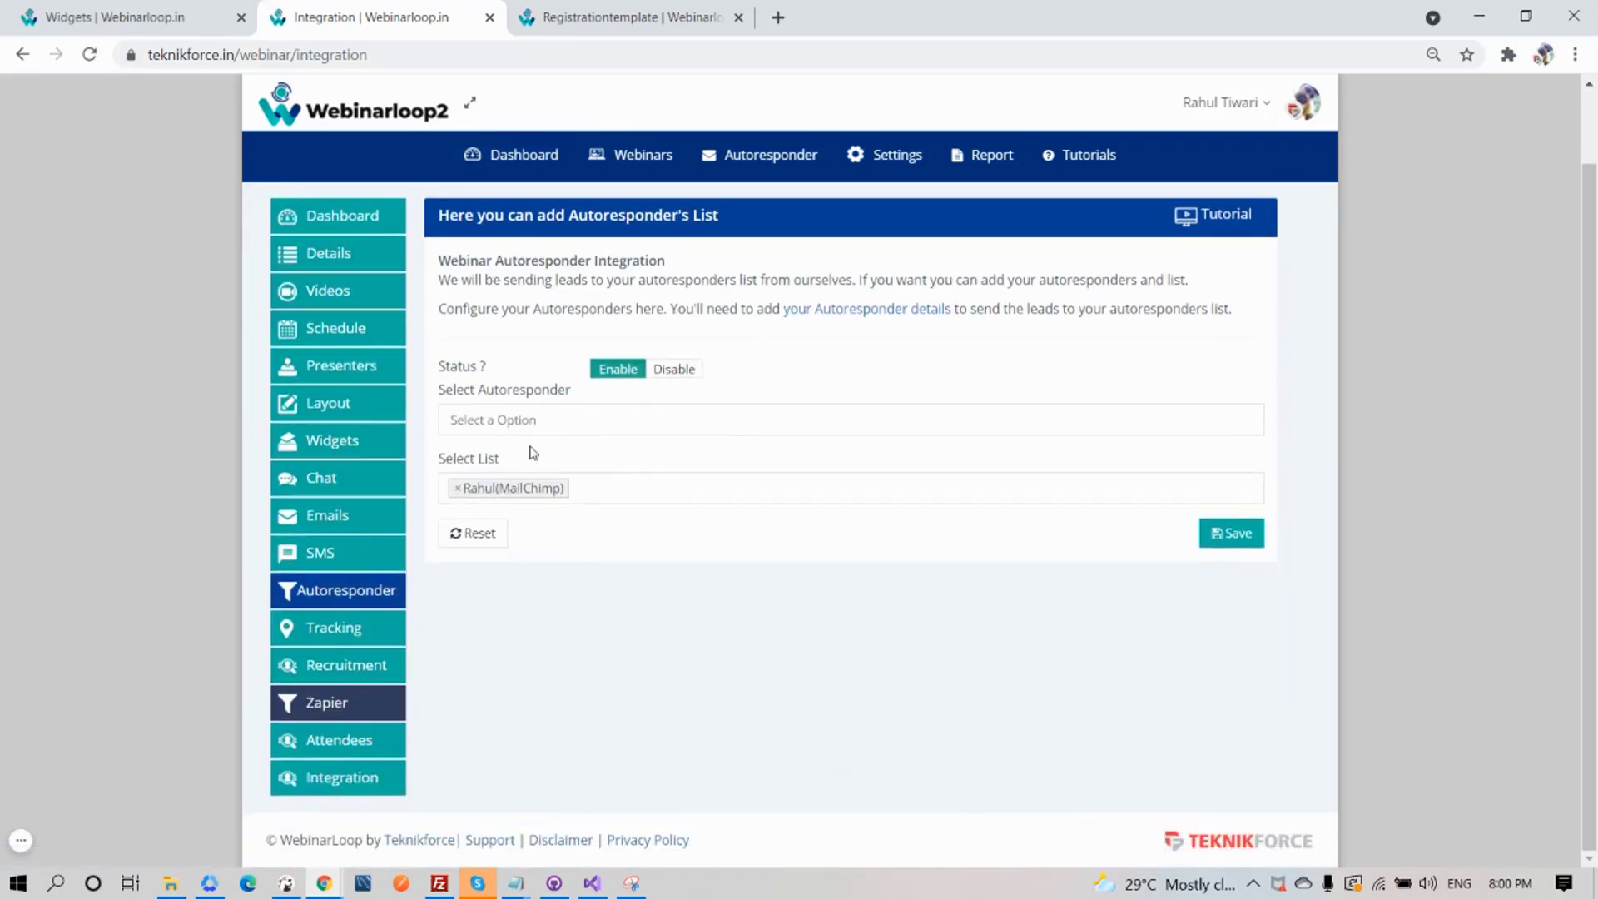
left_click(583, 421)
scroll(565, 516, "down", 3)
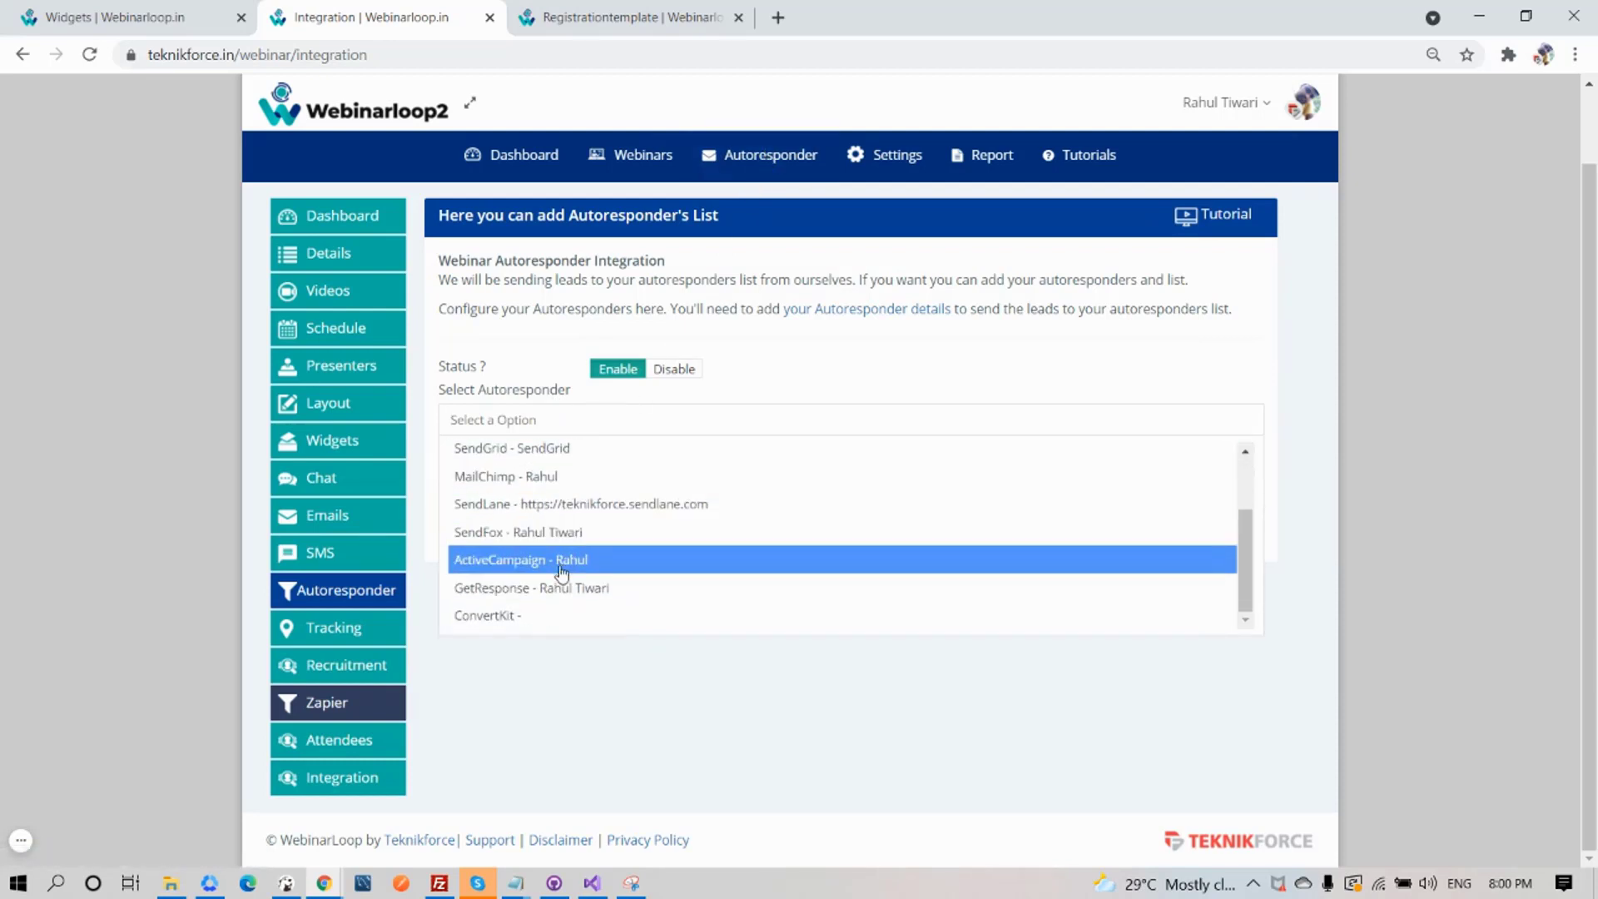
scroll(556, 569, "up", 2)
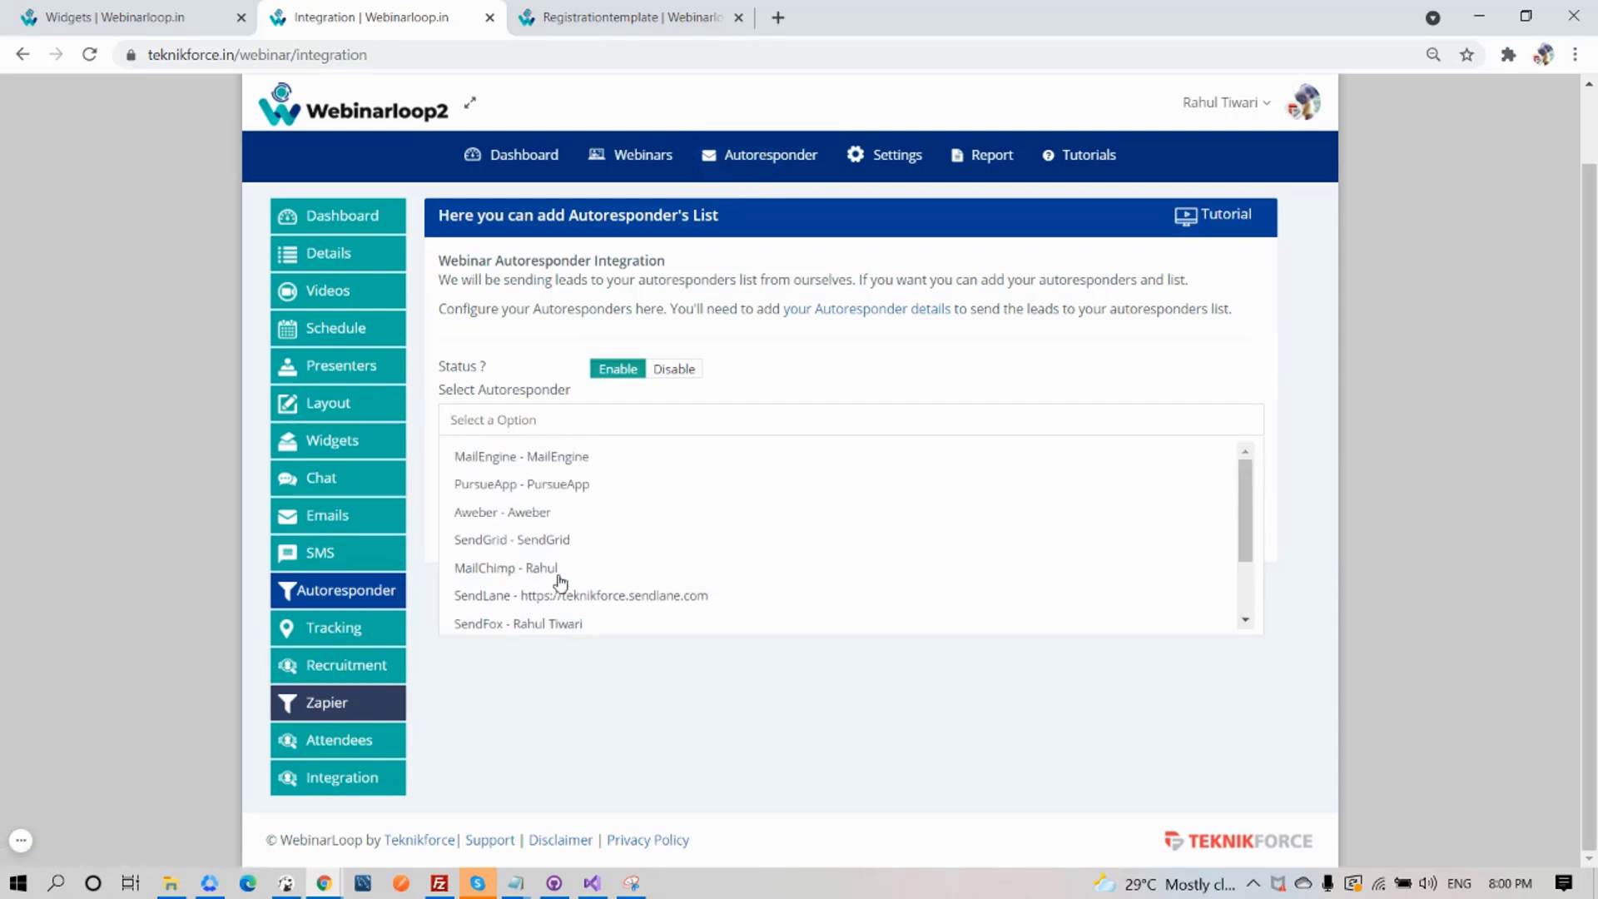
scroll(583, 499, "down", 2)
left_click(565, 455)
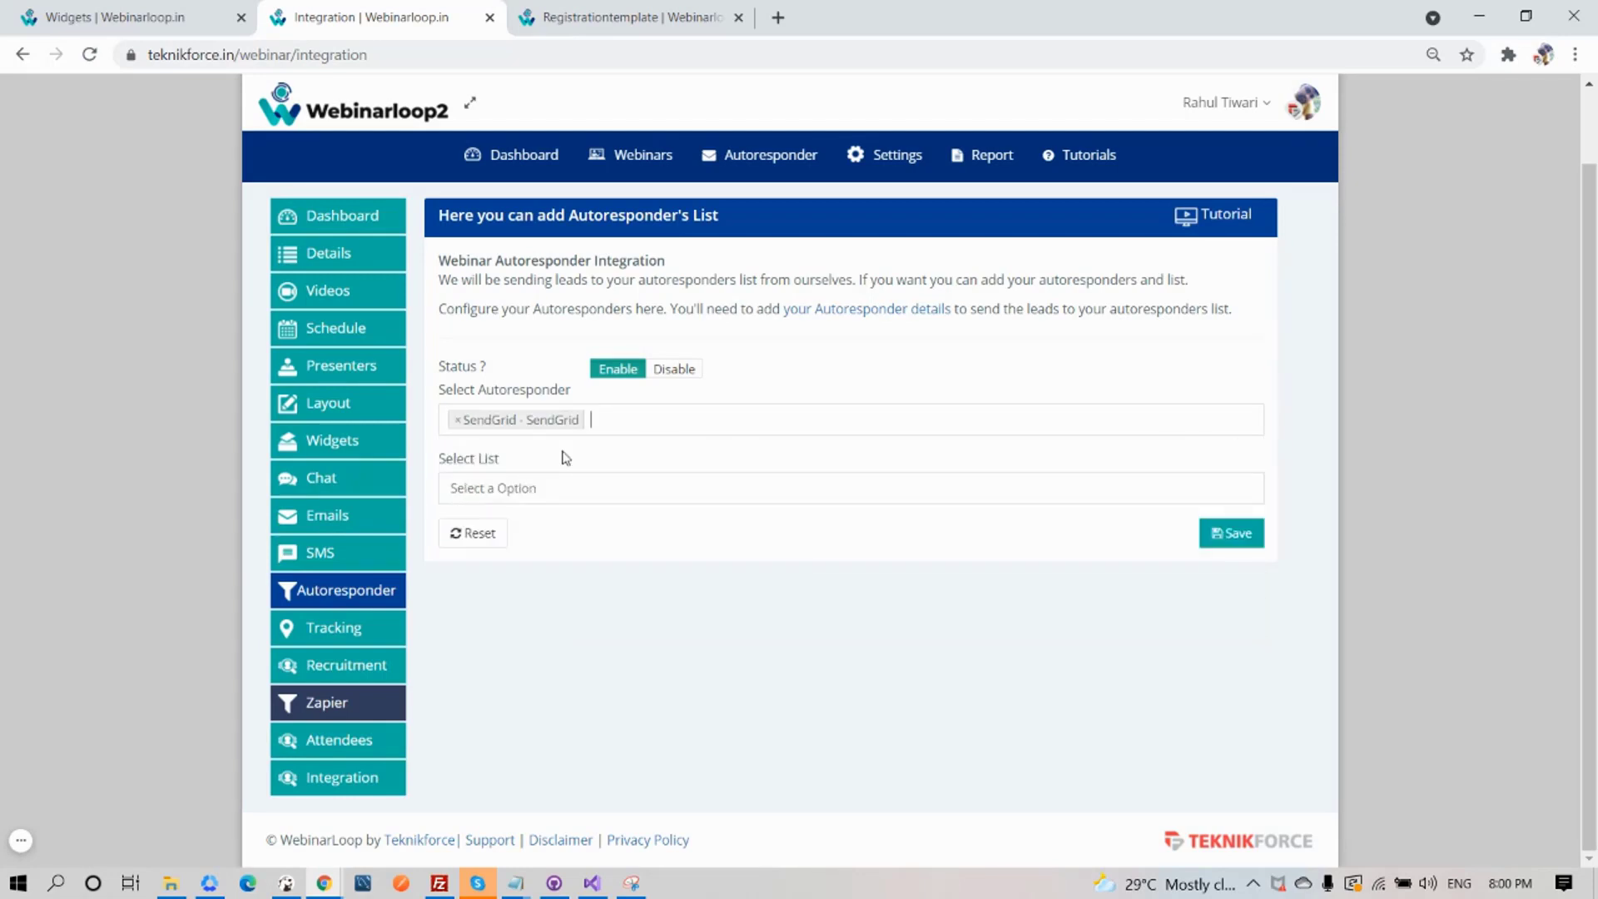
left_click(630, 422)
left_click(599, 483)
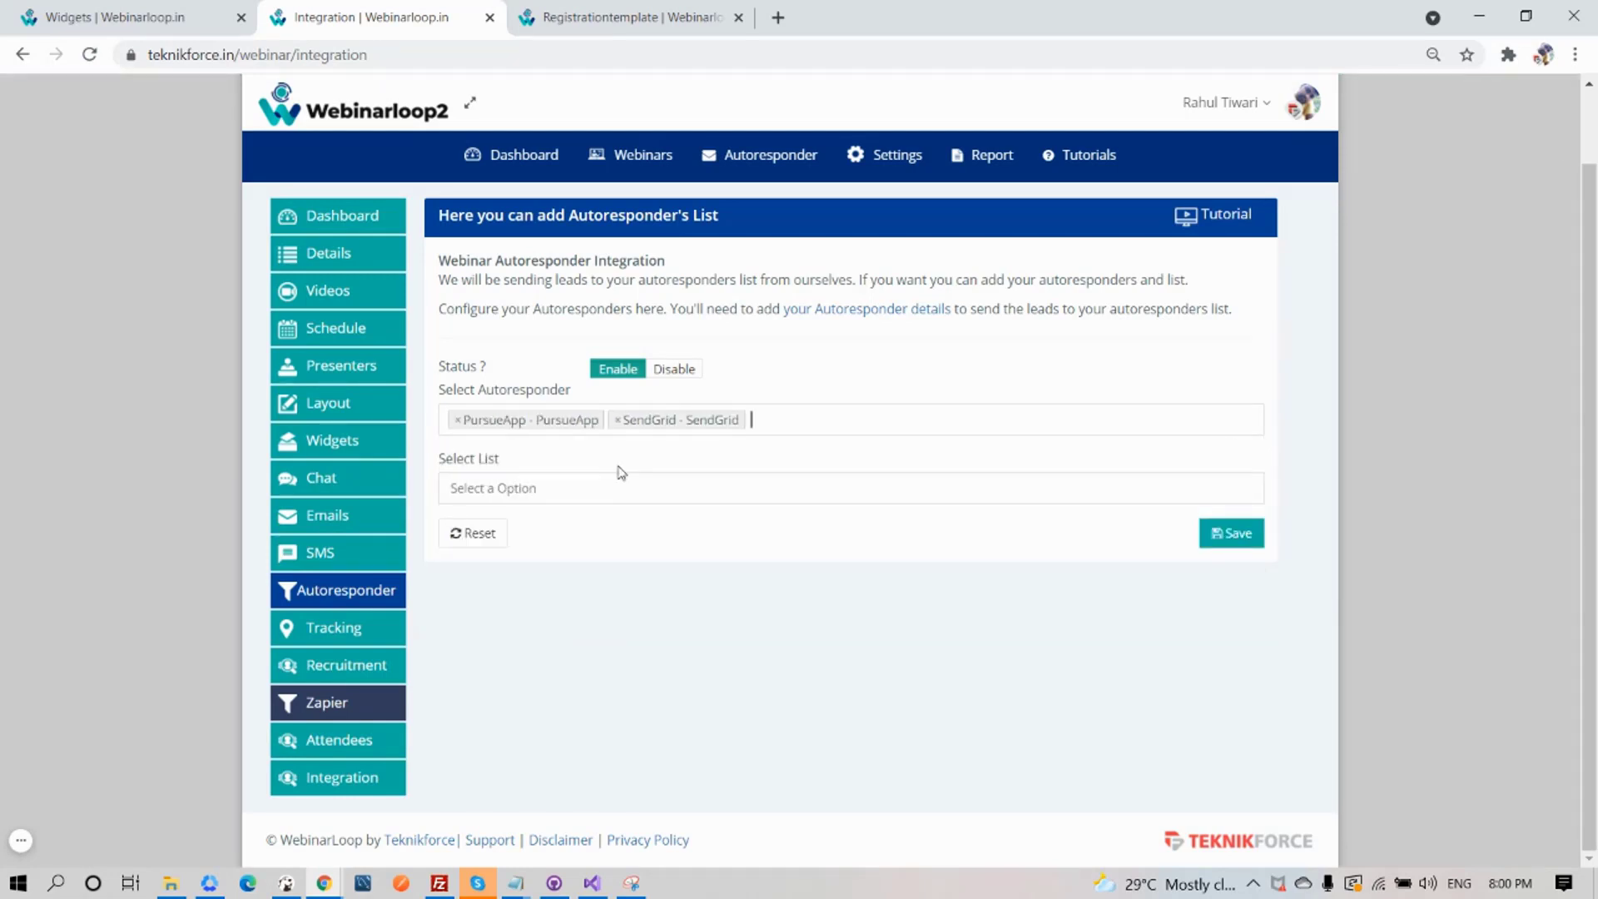
left_click(744, 433)
left_click(620, 513)
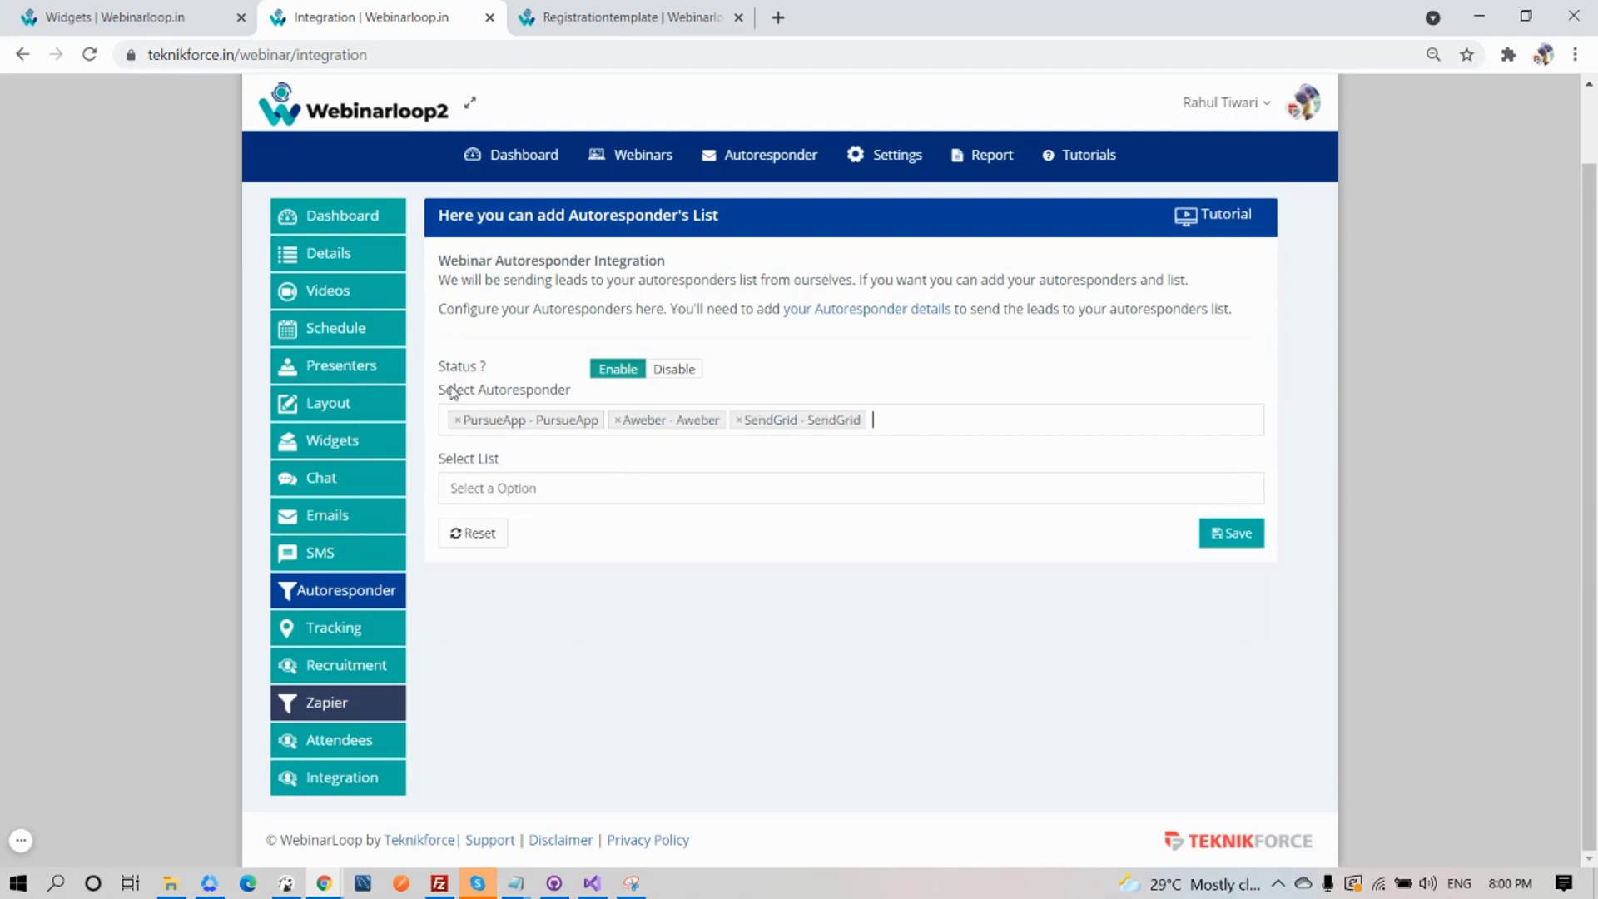
Select the lsit7, Third and second PursueApp lists, then go to Tracking.
left_click_drag(445, 392, 572, 395)
left_click(533, 405)
left_click_drag(511, 465, 468, 466)
left_click(554, 496)
left_click(542, 551)
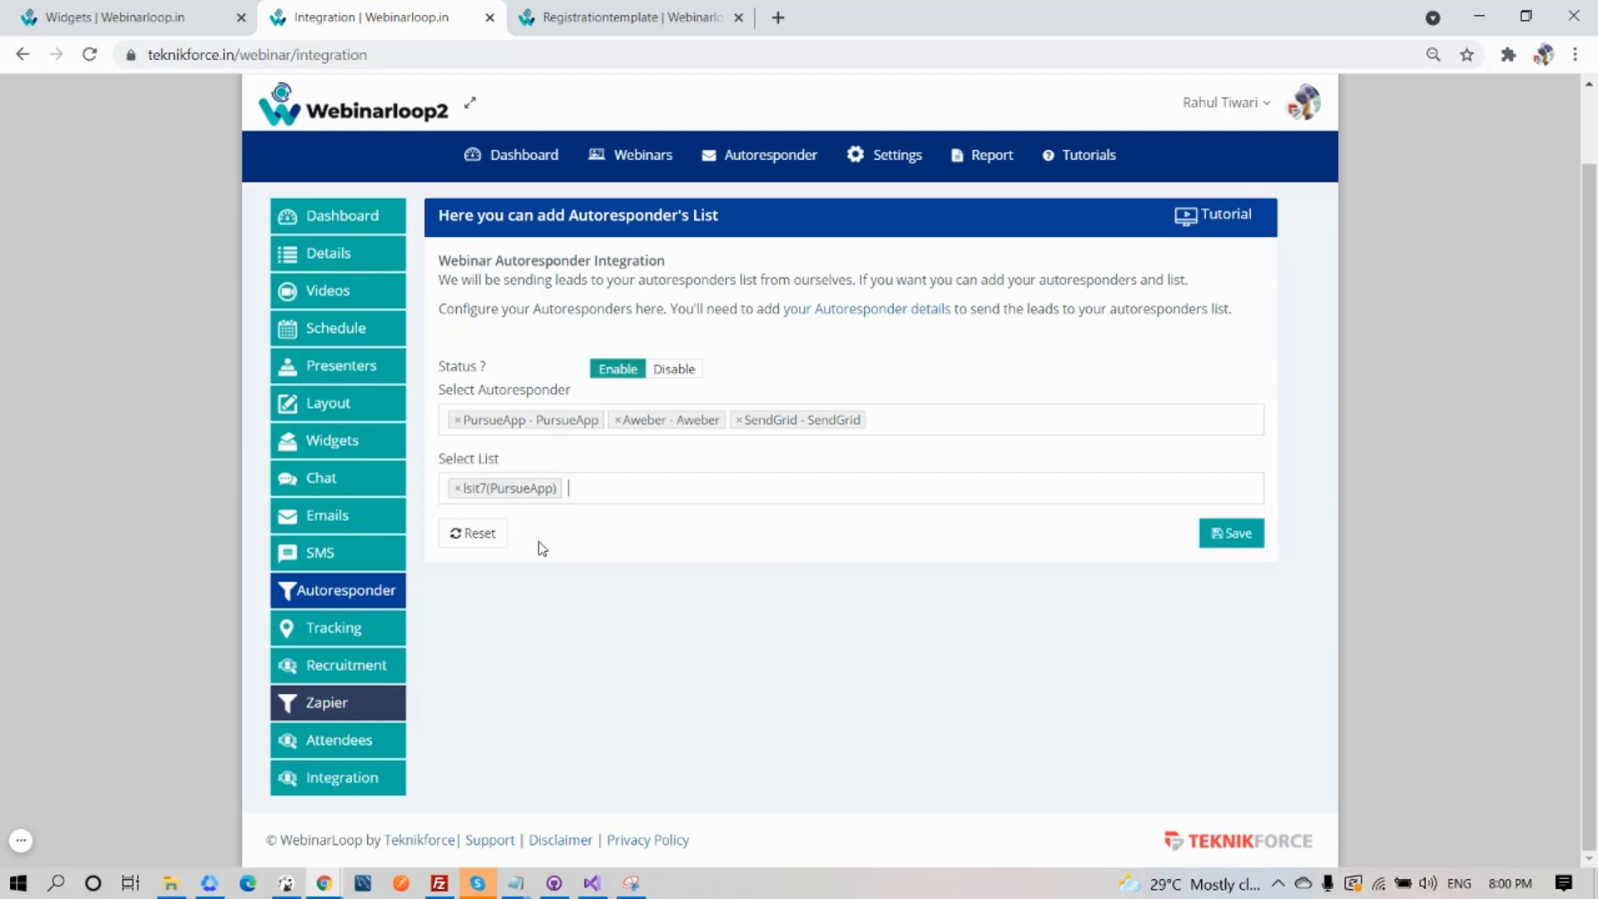
left_click(637, 489)
left_click(574, 607)
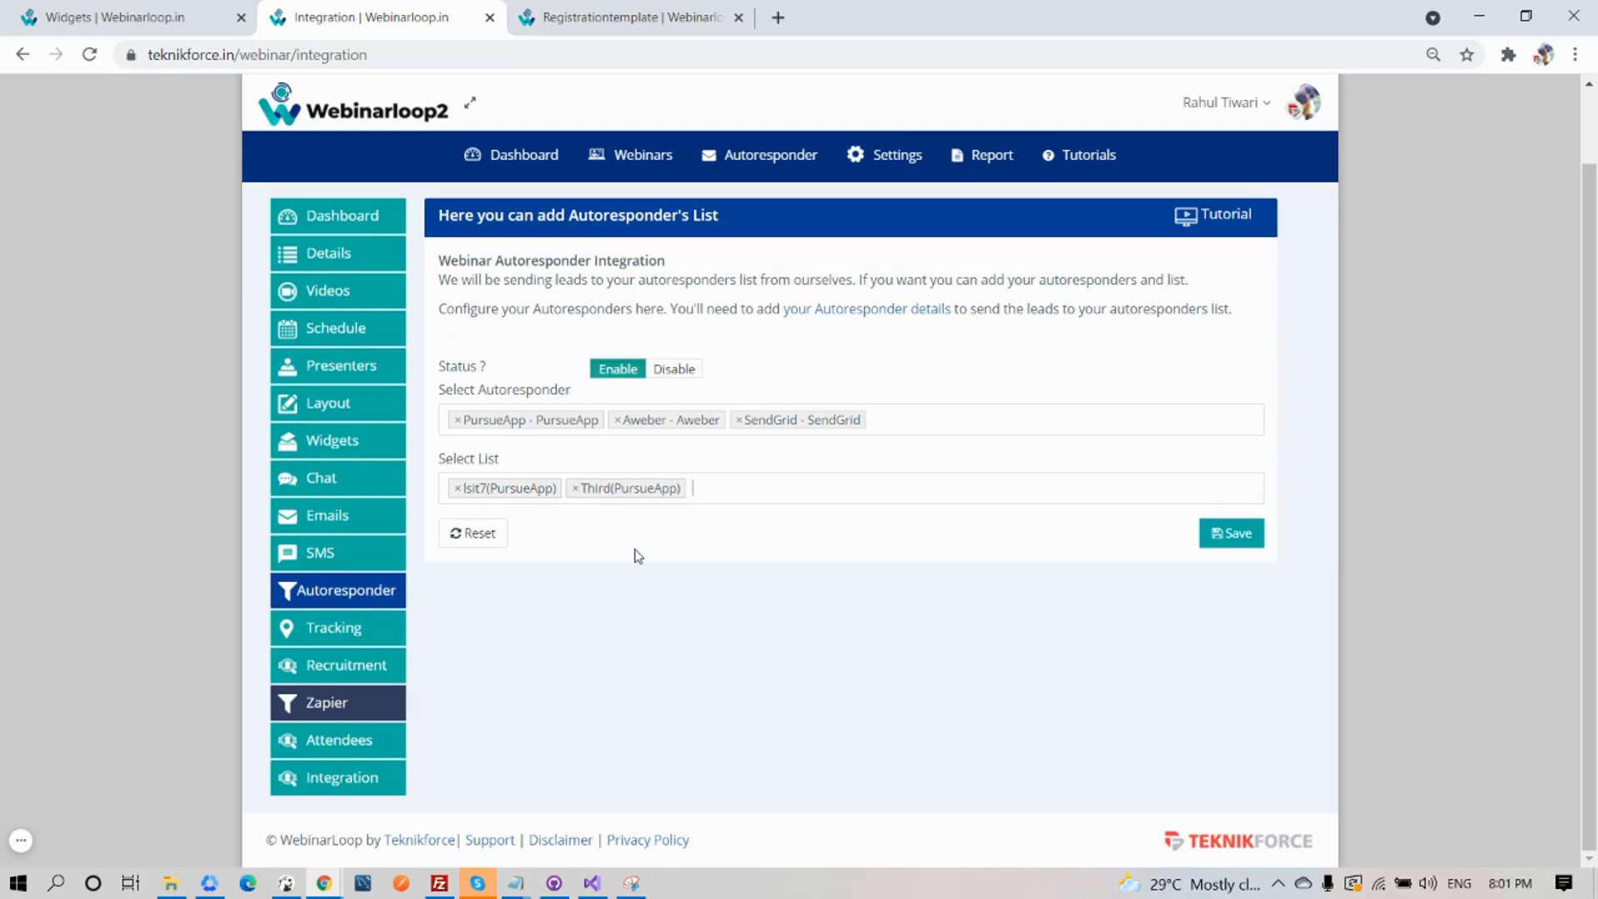
left_click(714, 496)
left_click(591, 644)
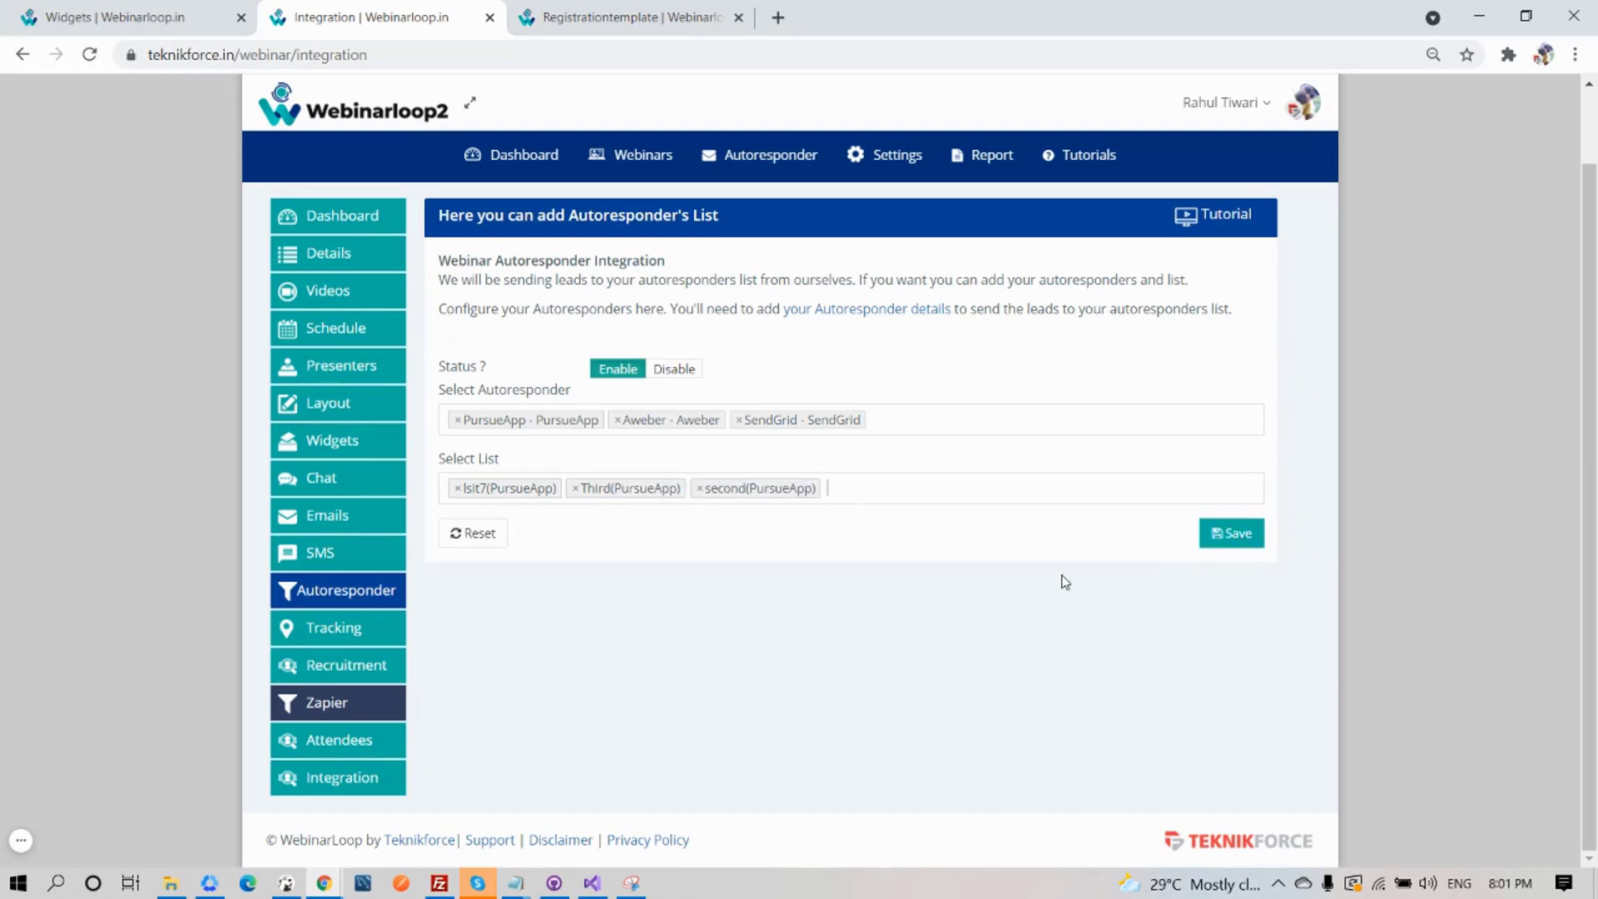
left_click(333, 627)
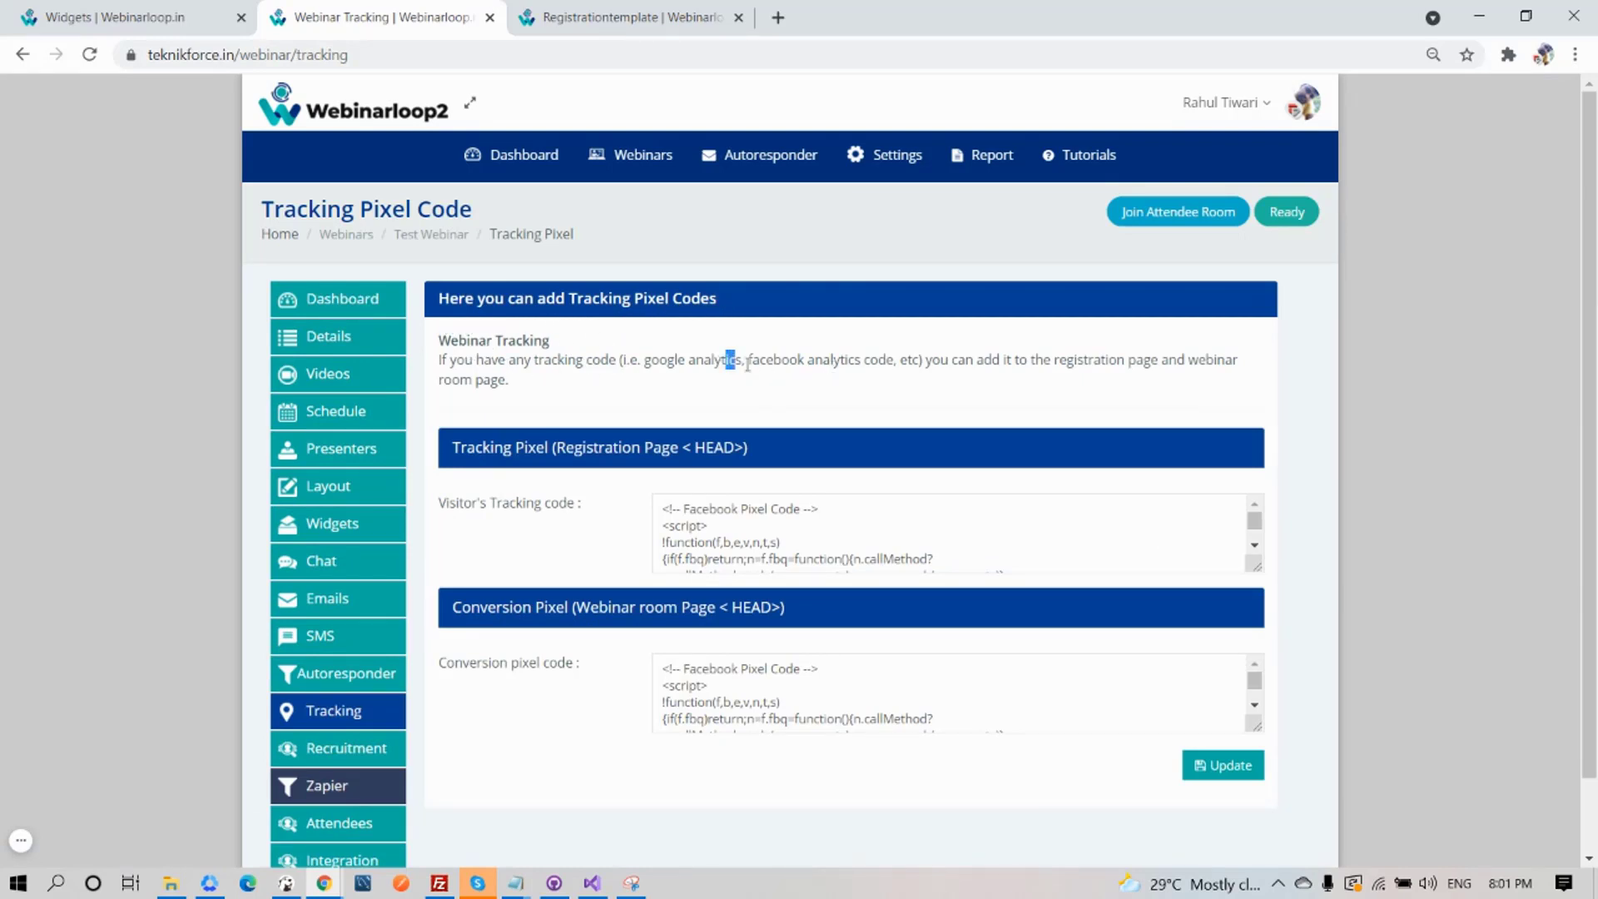
Read the tracking code description and scroll through the Visitor's Tracking and Conversion pixel boxes.
left_click_drag(747, 363, 924, 365)
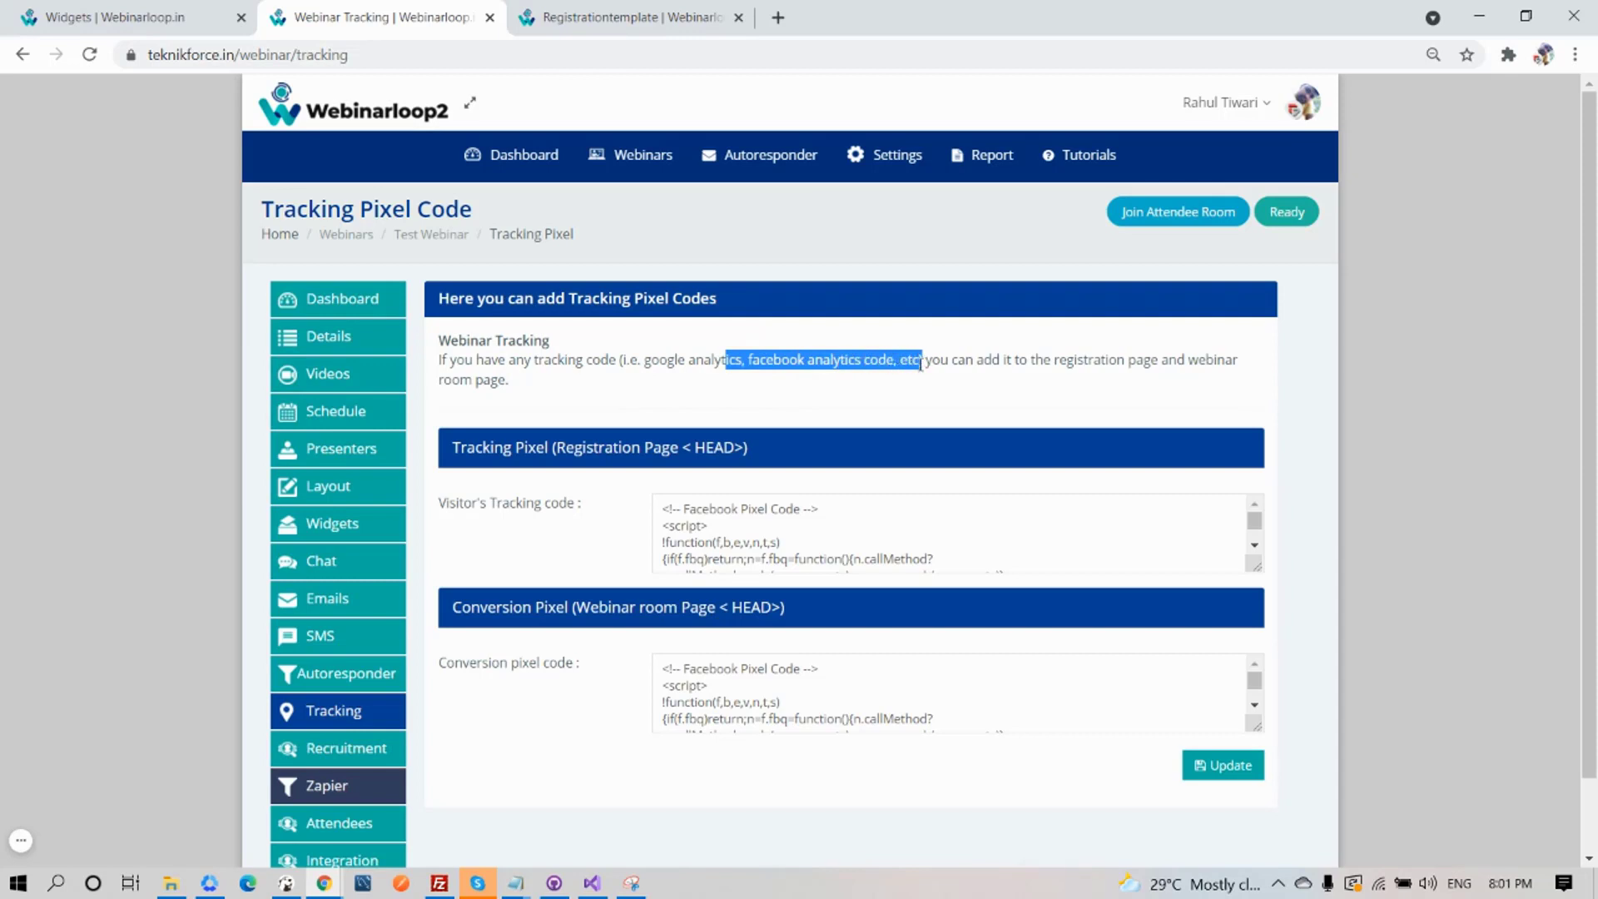
left_click(867, 367)
left_click_drag(752, 358, 949, 382)
left_click(965, 393)
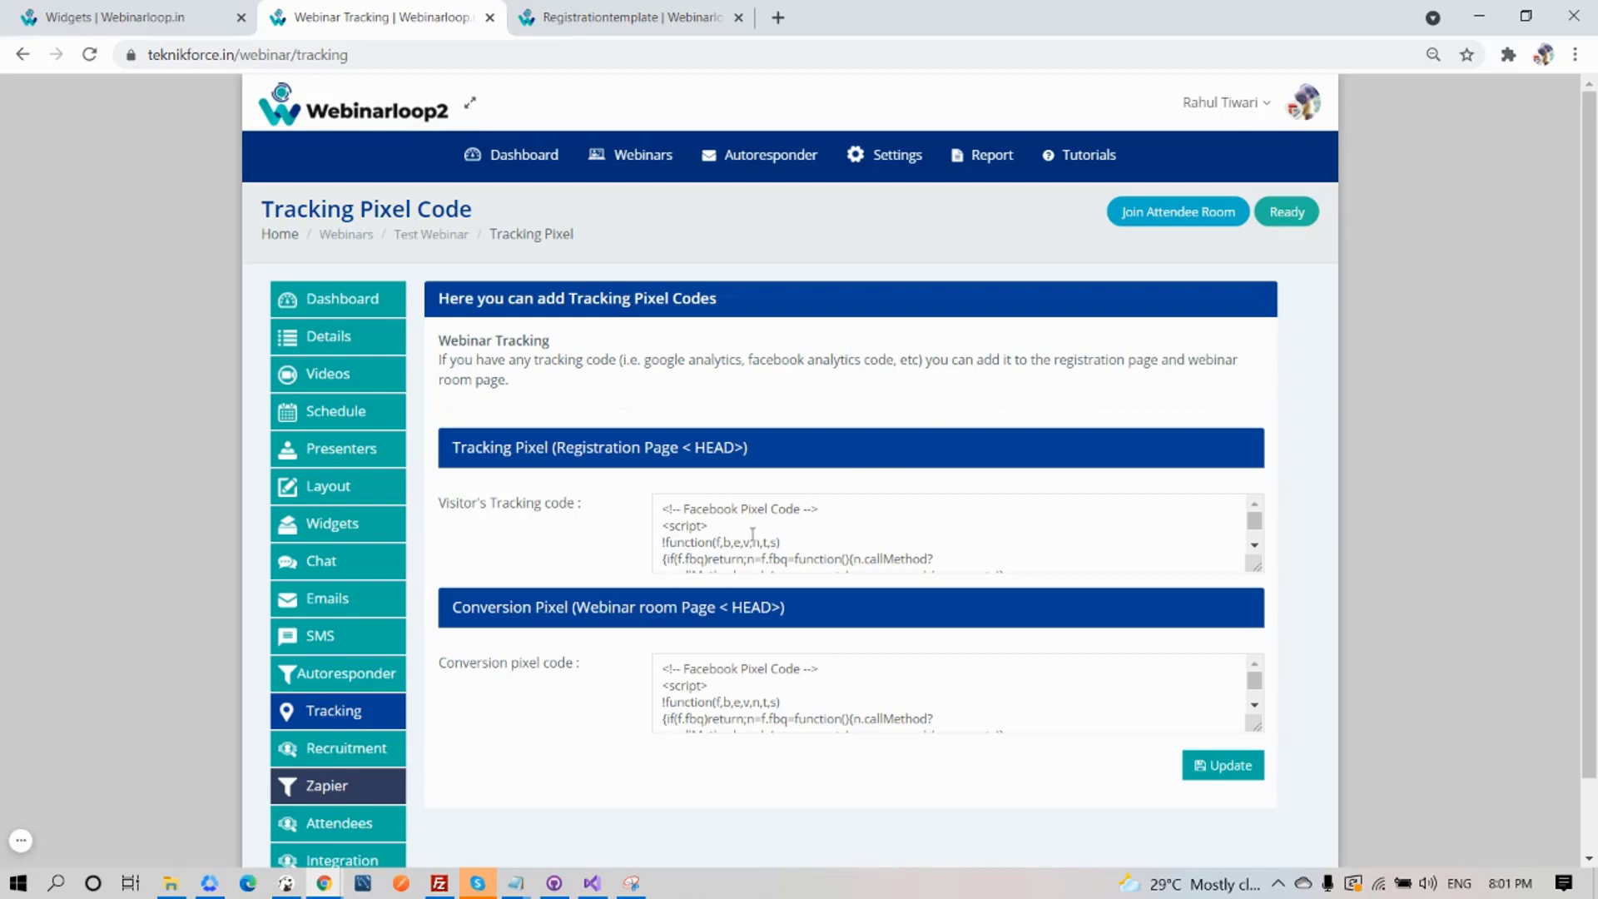
scroll(752, 533, "down", 2)
scroll(701, 687, "down", 4)
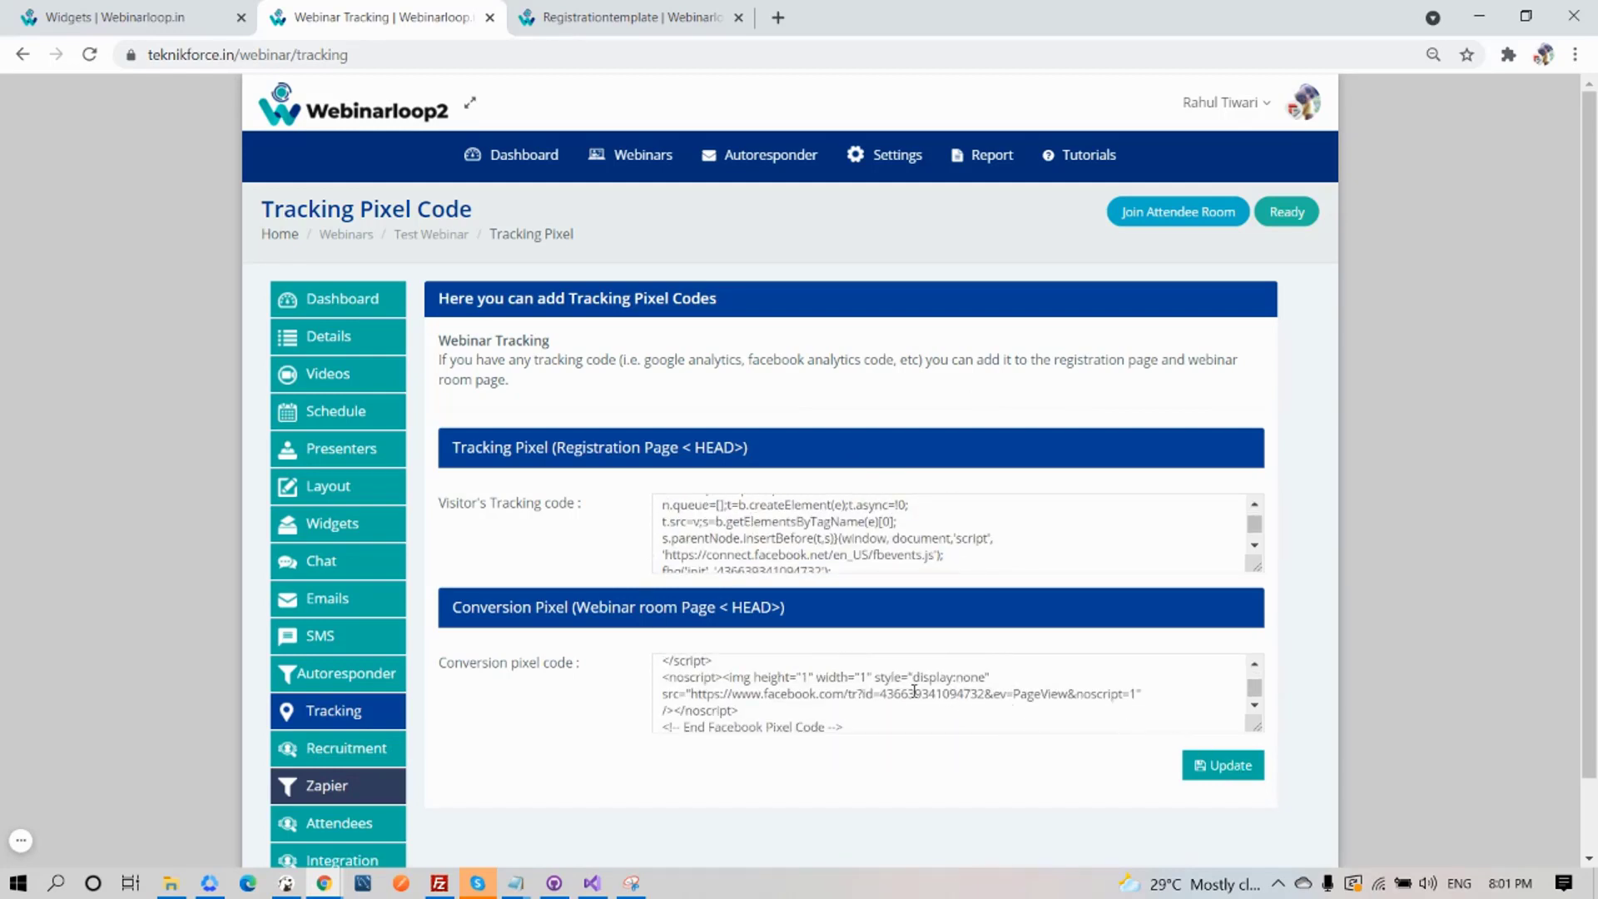
On the Recruitment page, reset the webinarsecret to generate a new one.
left_click(341, 759)
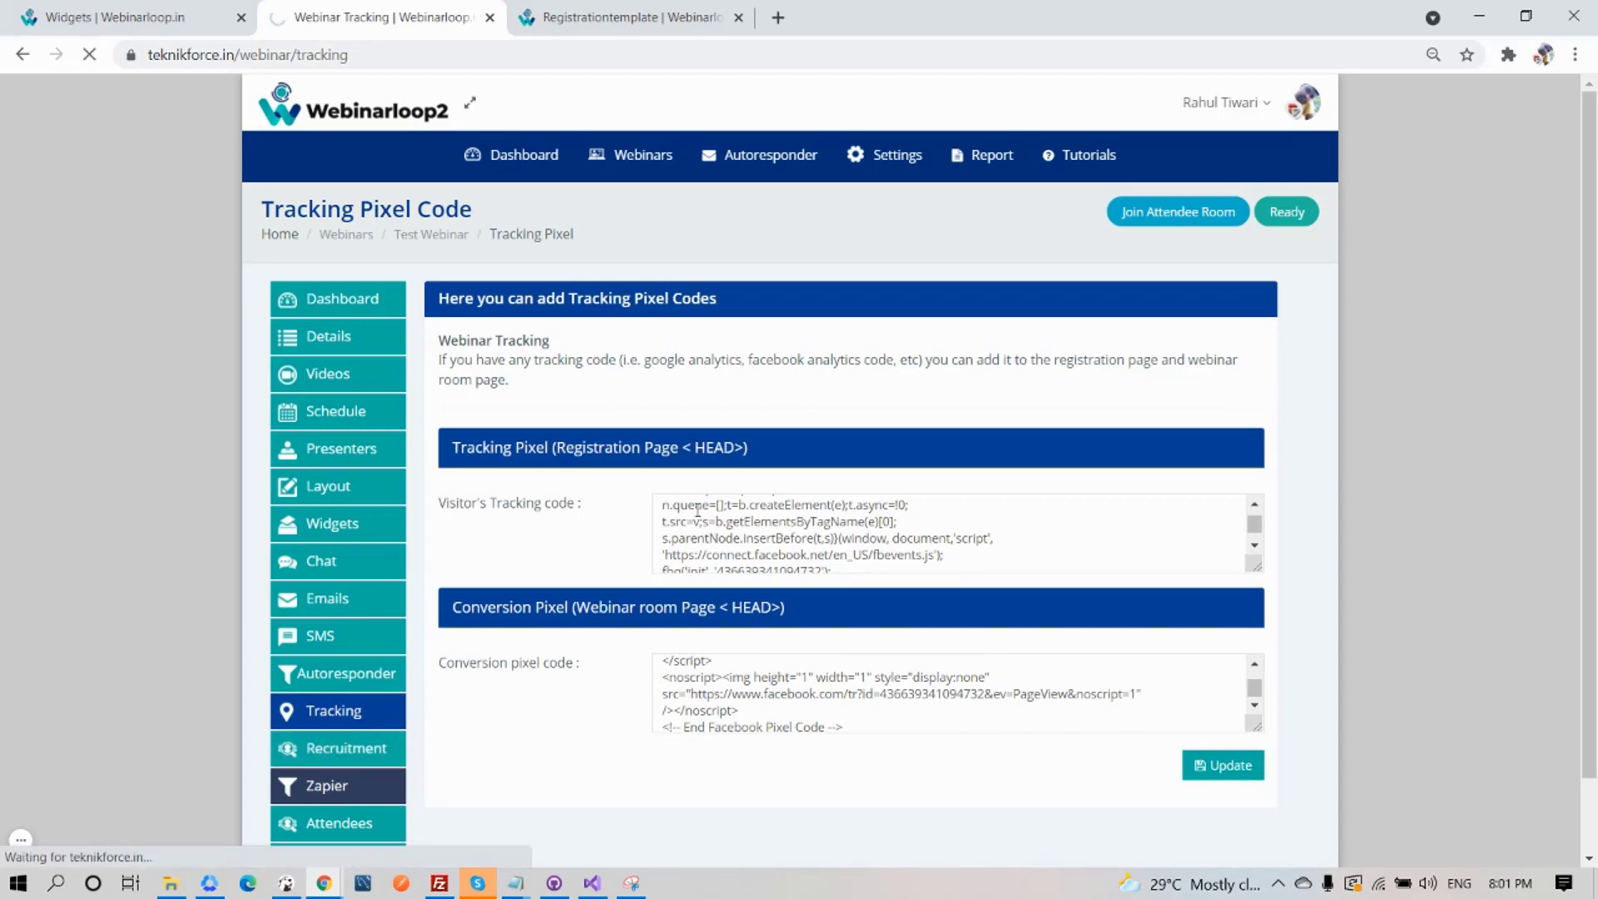
scroll(698, 509, "down", 3)
scroll(575, 444, "down", 1)
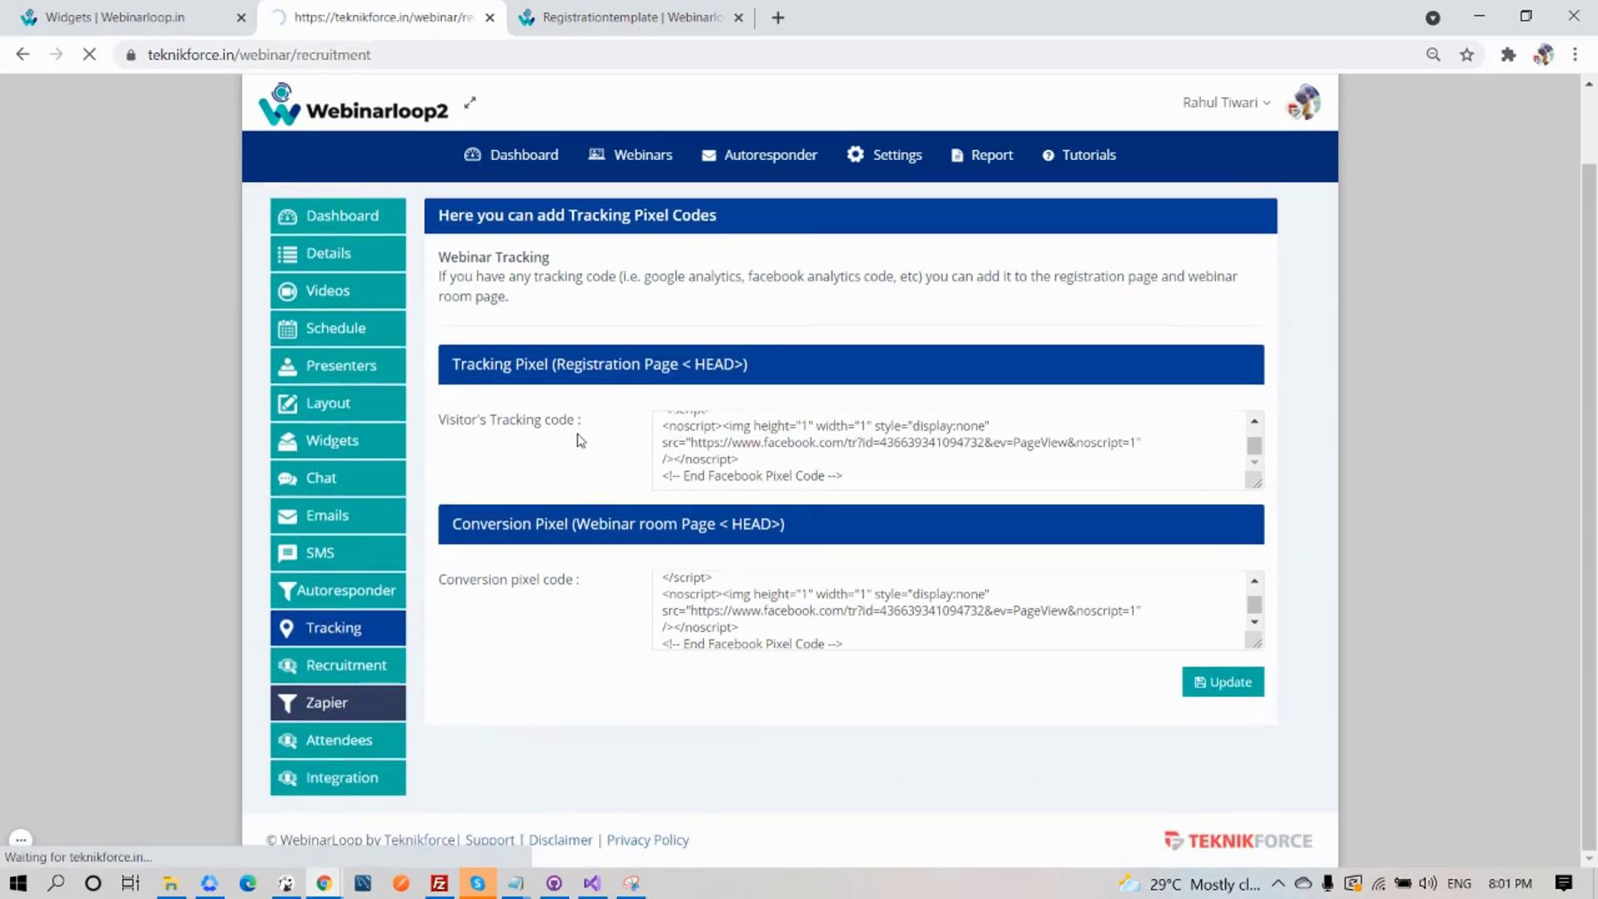
scroll(596, 468, "down", 3)
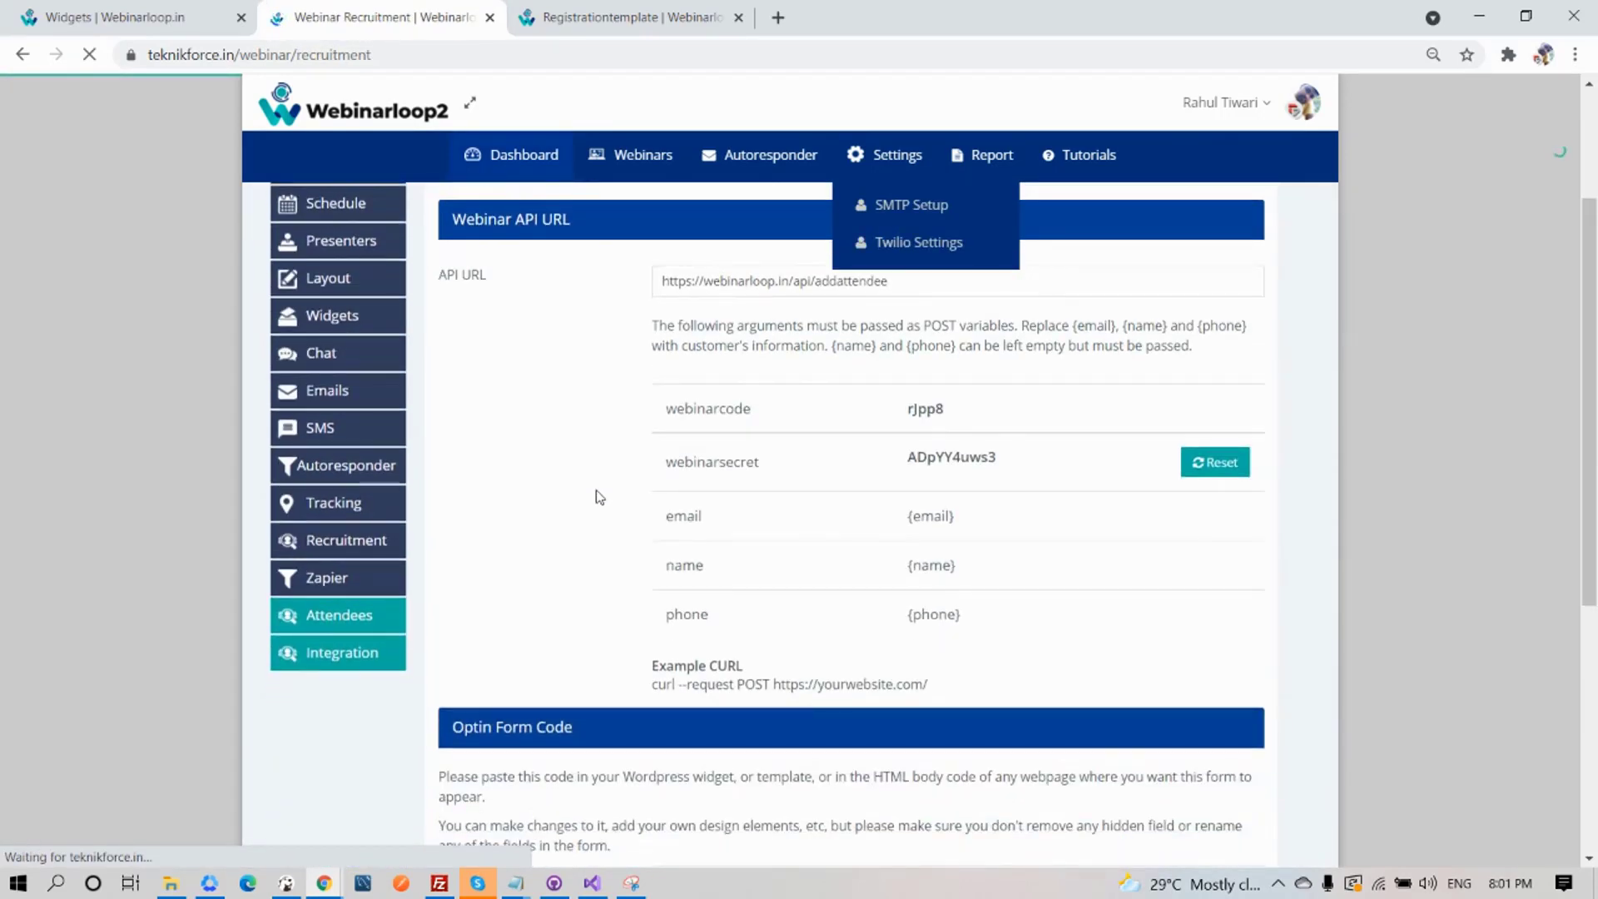
scroll(528, 403, "up", 1)
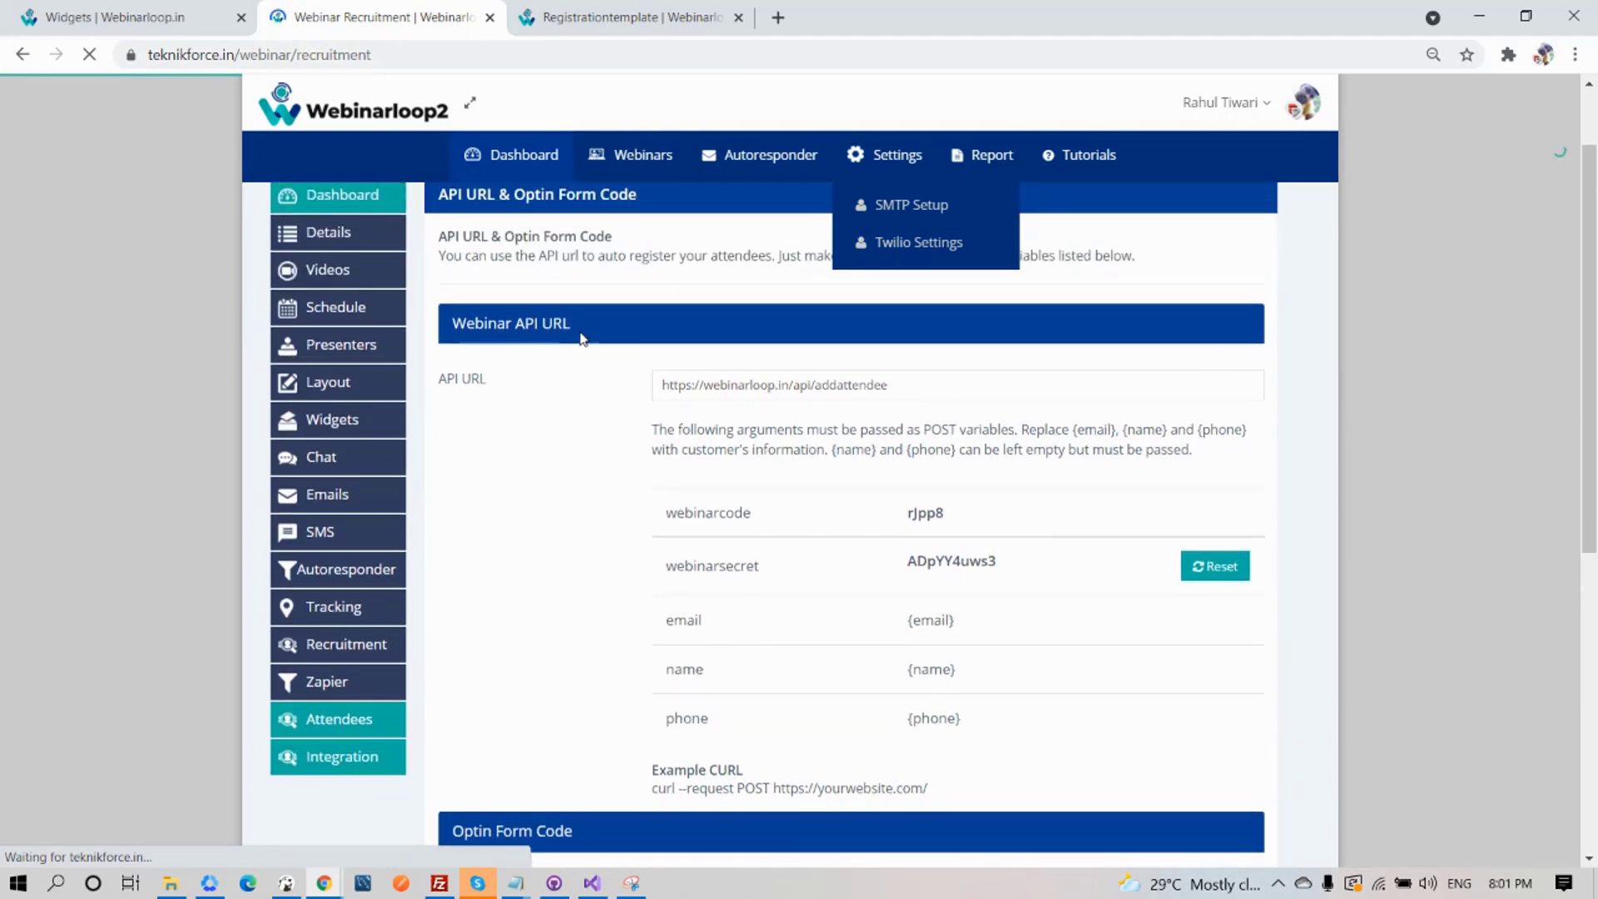
scroll(471, 367, "up", 1)
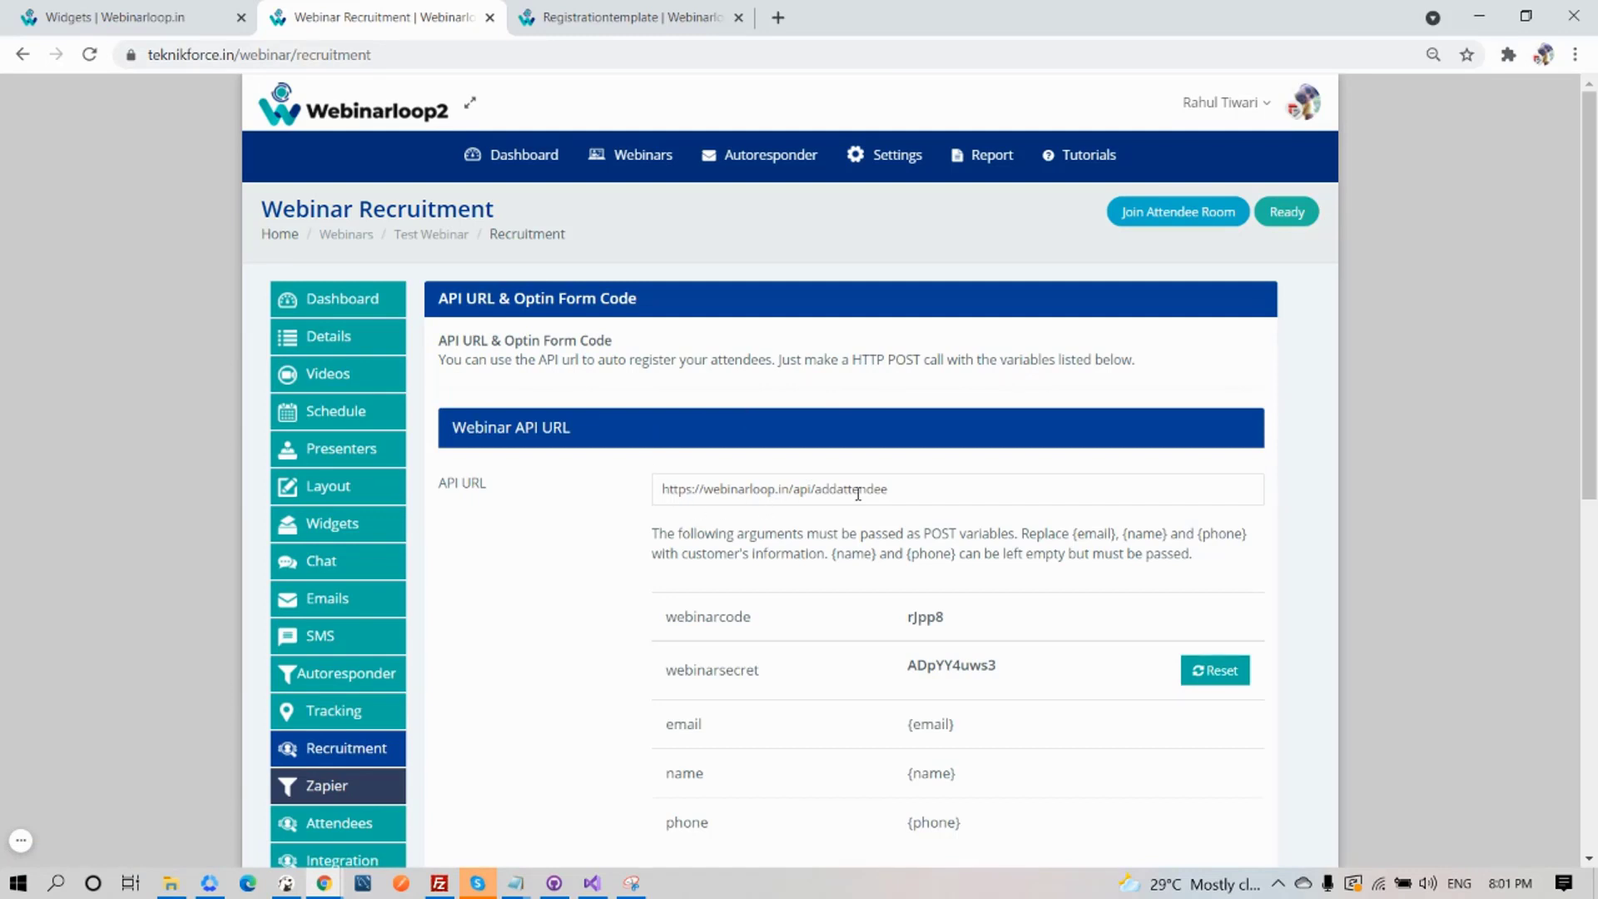
scroll(806, 556, "down", 1)
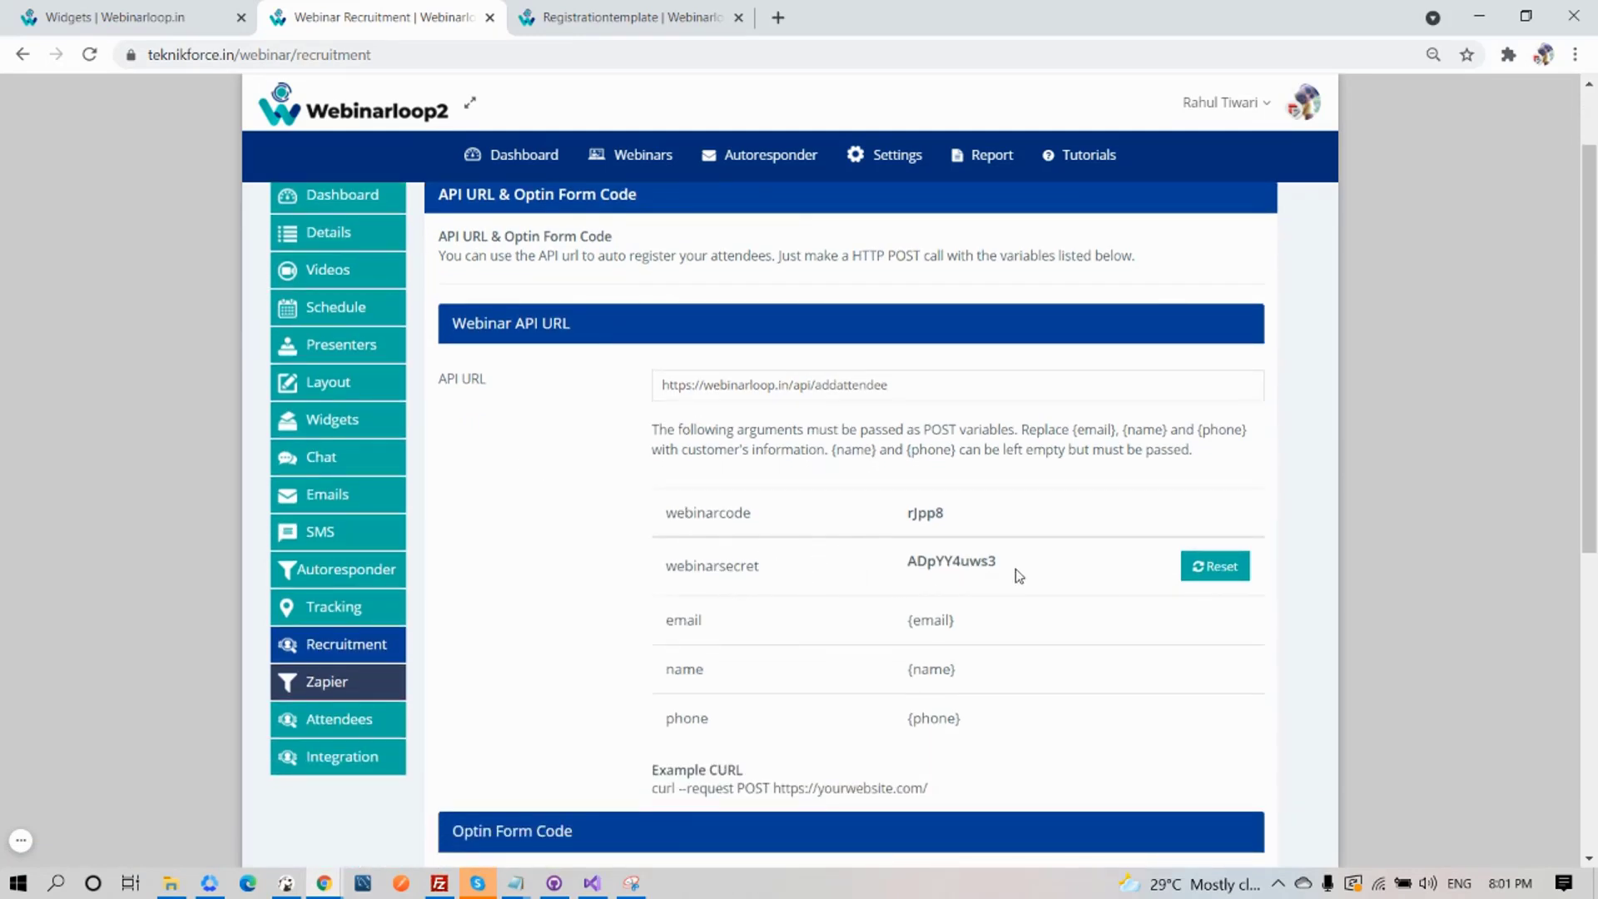
left_click_drag(1017, 575, 897, 575)
double_click(945, 514)
left_click(1213, 569)
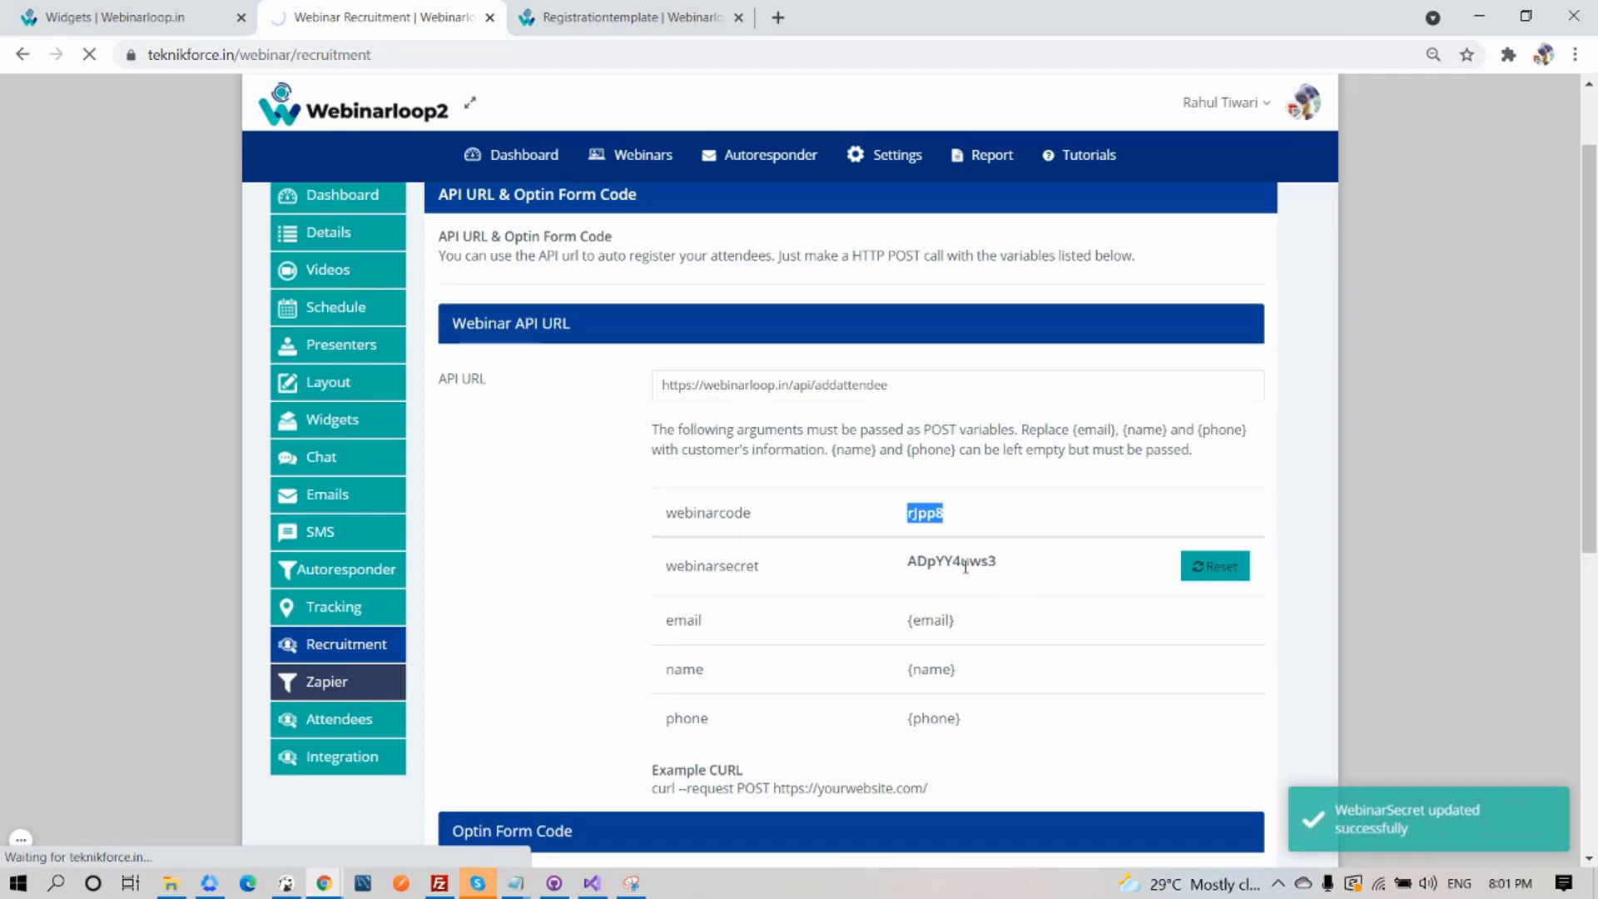
Page through the Optin Form Code templates with the arrows, then go to Zapier.
scroll(966, 567, "down", 4)
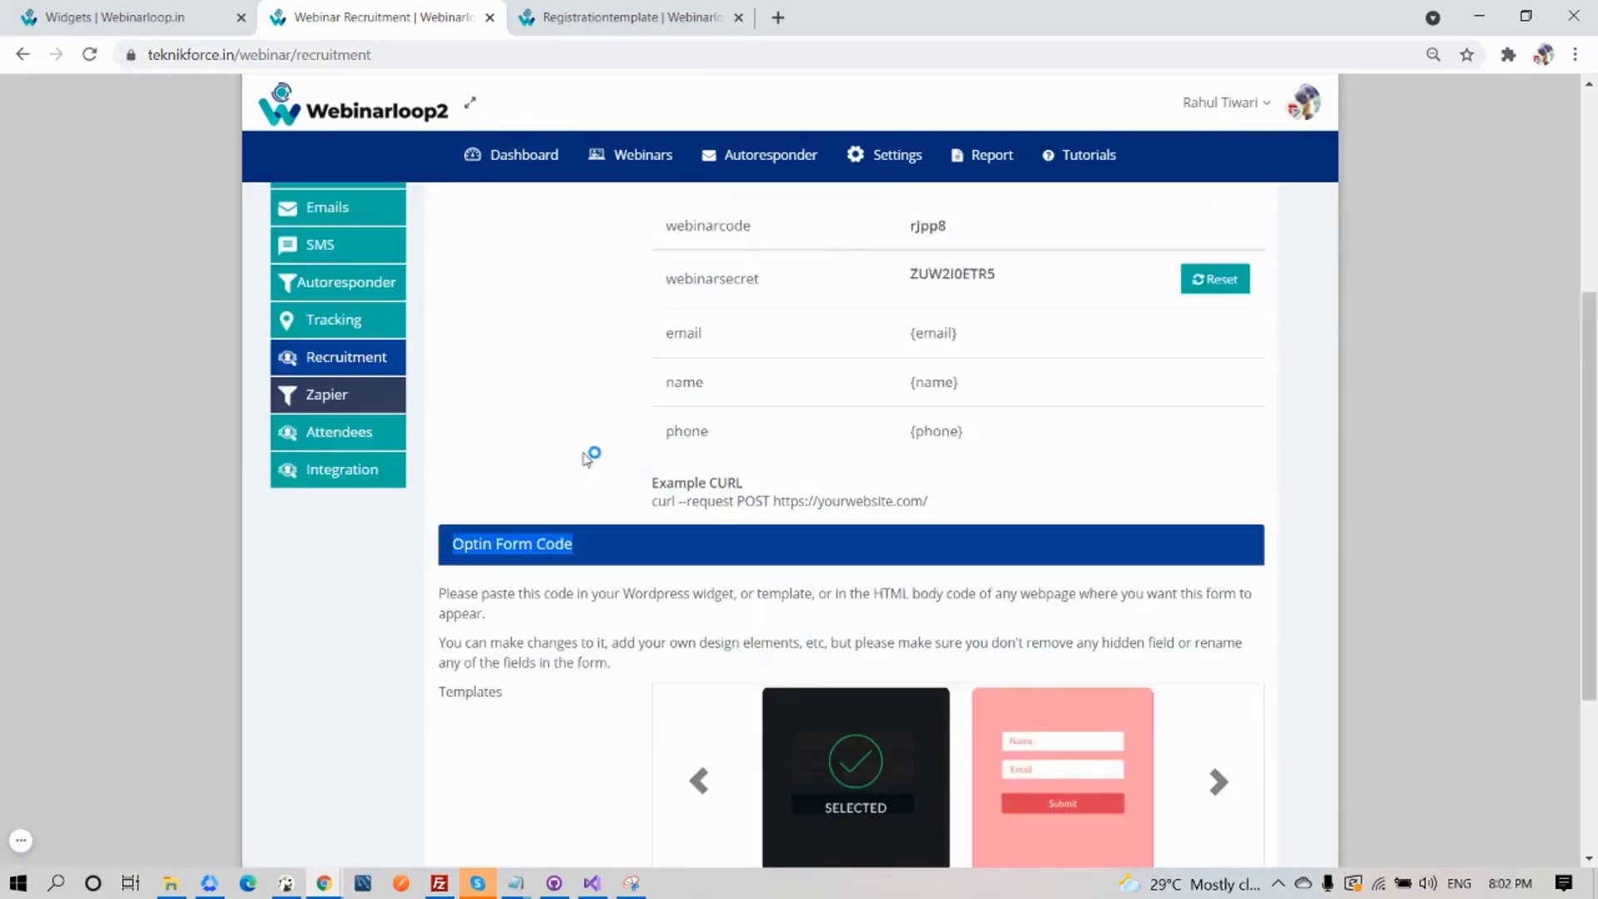
scroll(587, 458, "down", 3)
left_click(1218, 548)
left_click(1217, 548)
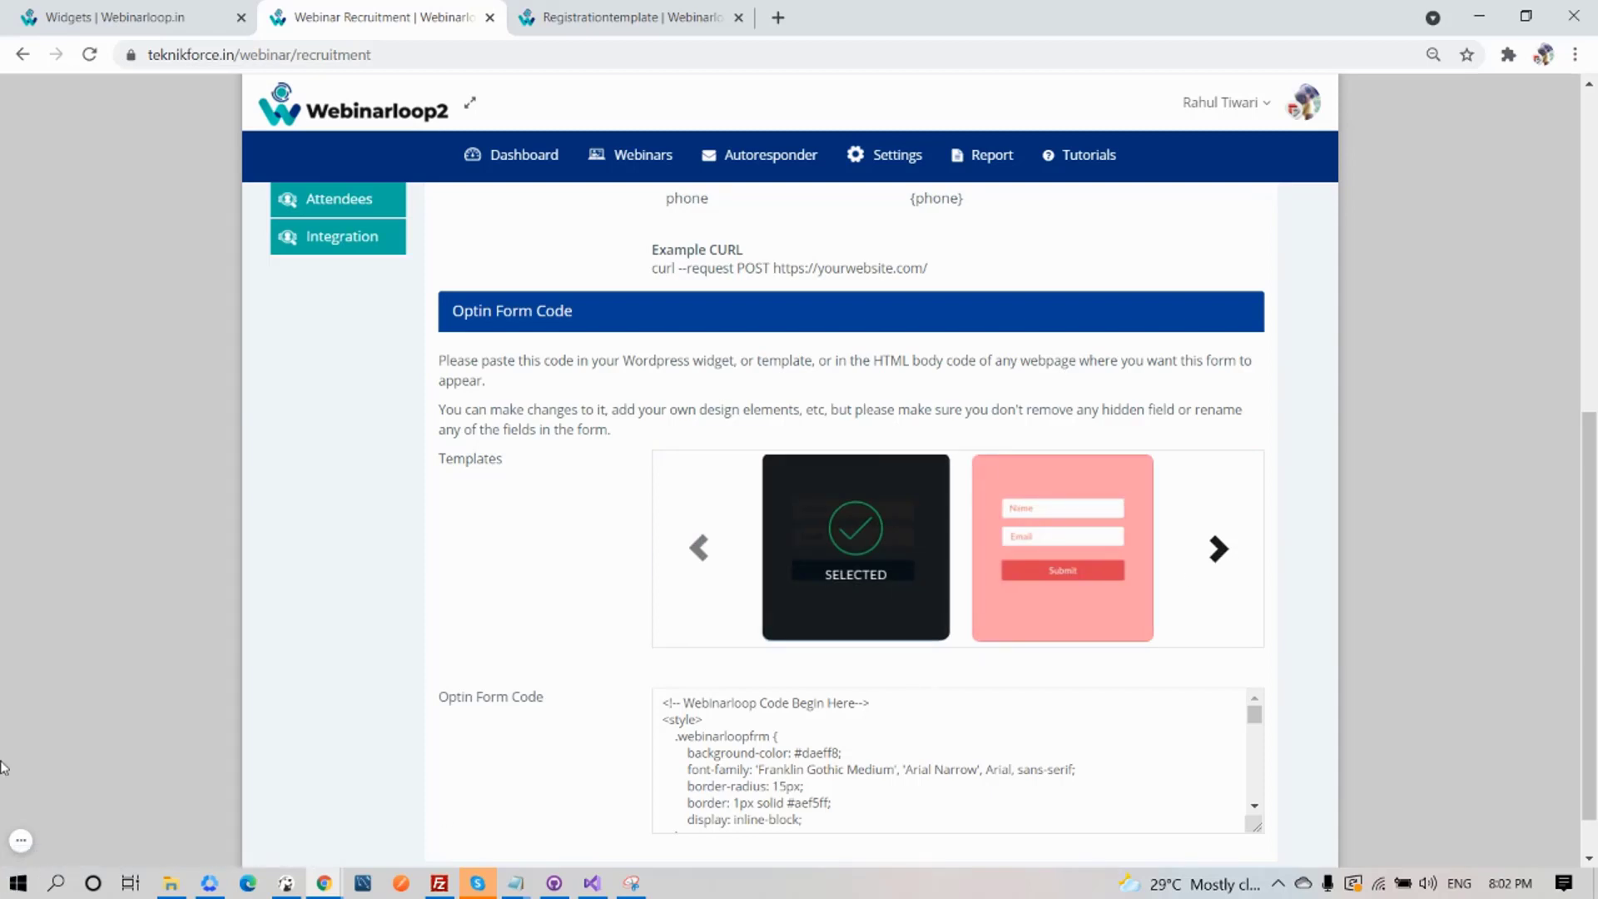
left_click(1218, 549)
scroll(845, 755, "down", 6)
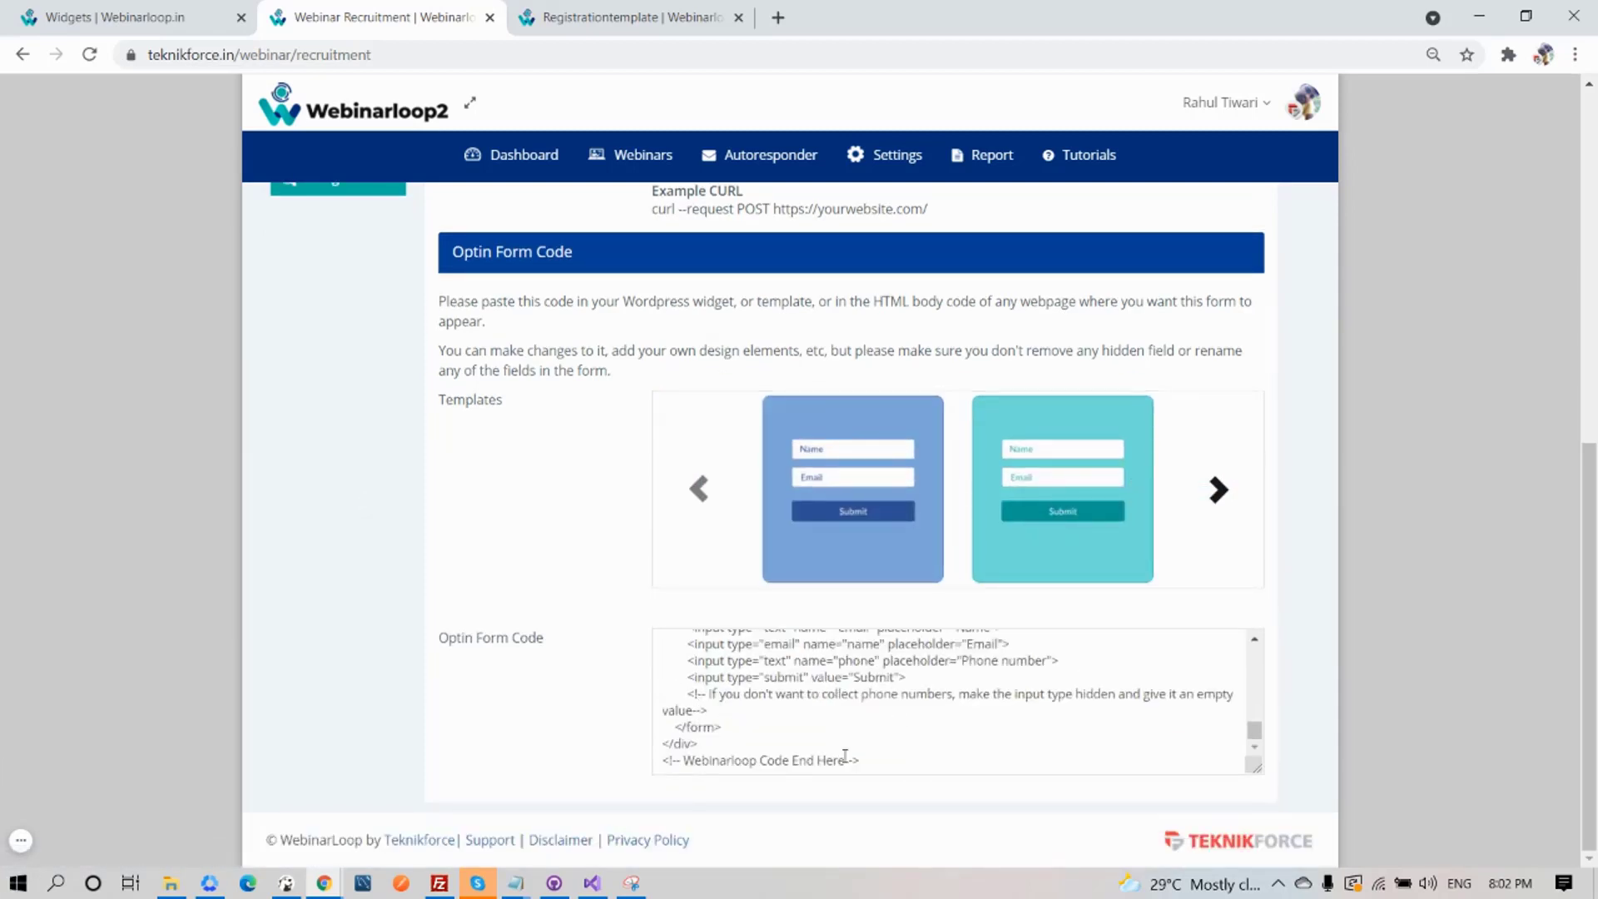
scroll(356, 435, "up", 4)
left_click(356, 434)
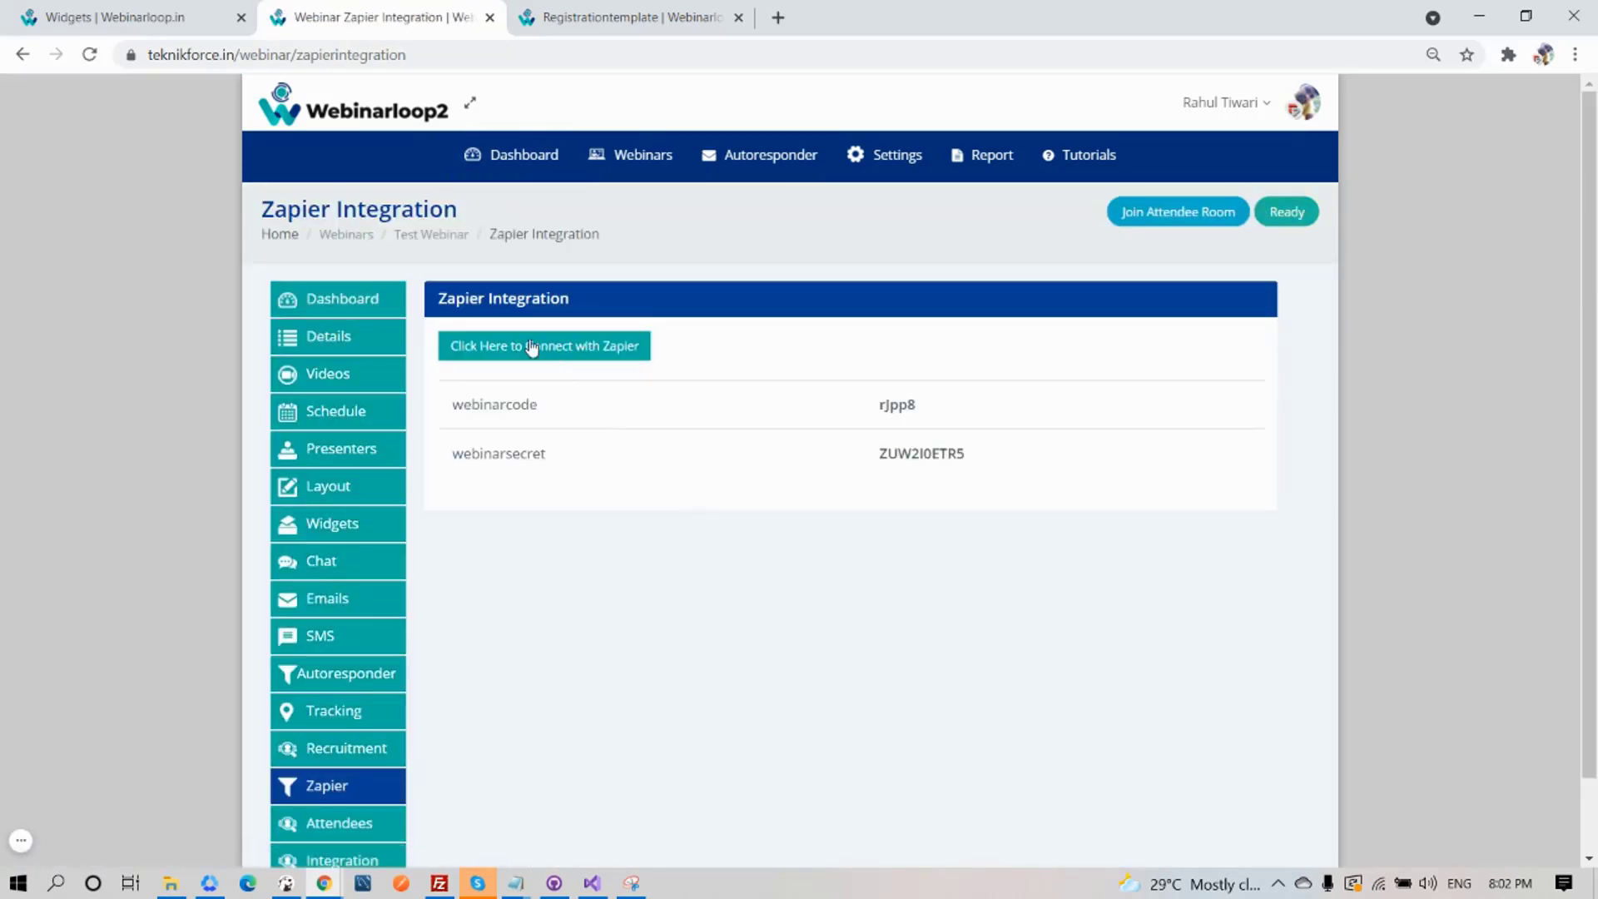
Highlight the Zapier Integration heading and scroll to the webinar code and secret.
triple_click(444, 301)
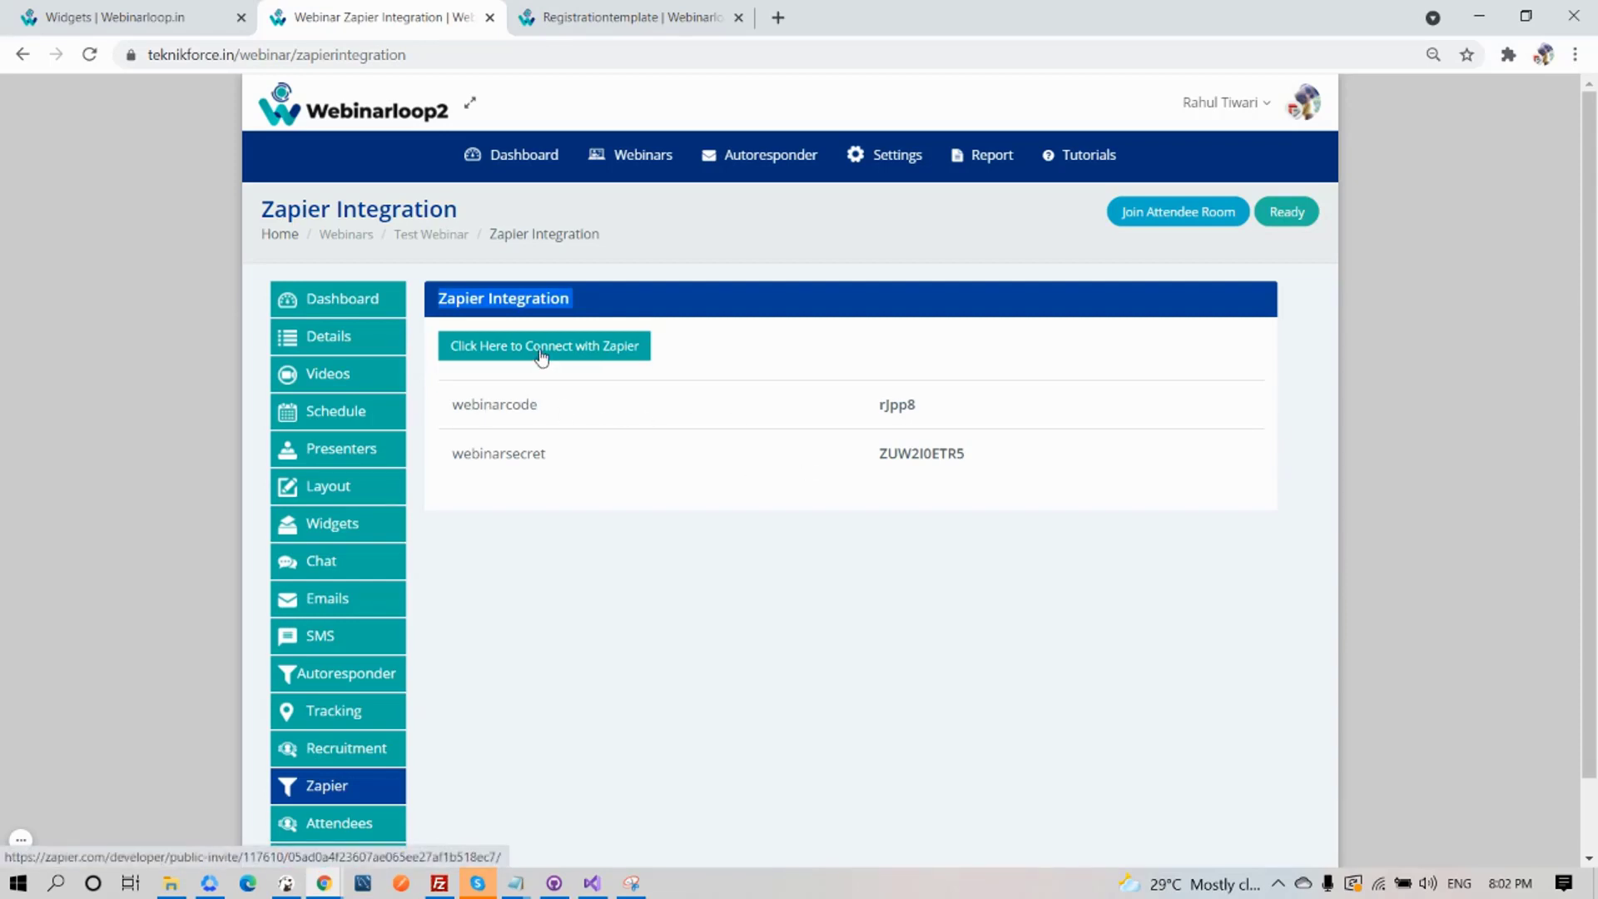
scroll(494, 512, "down", 1)
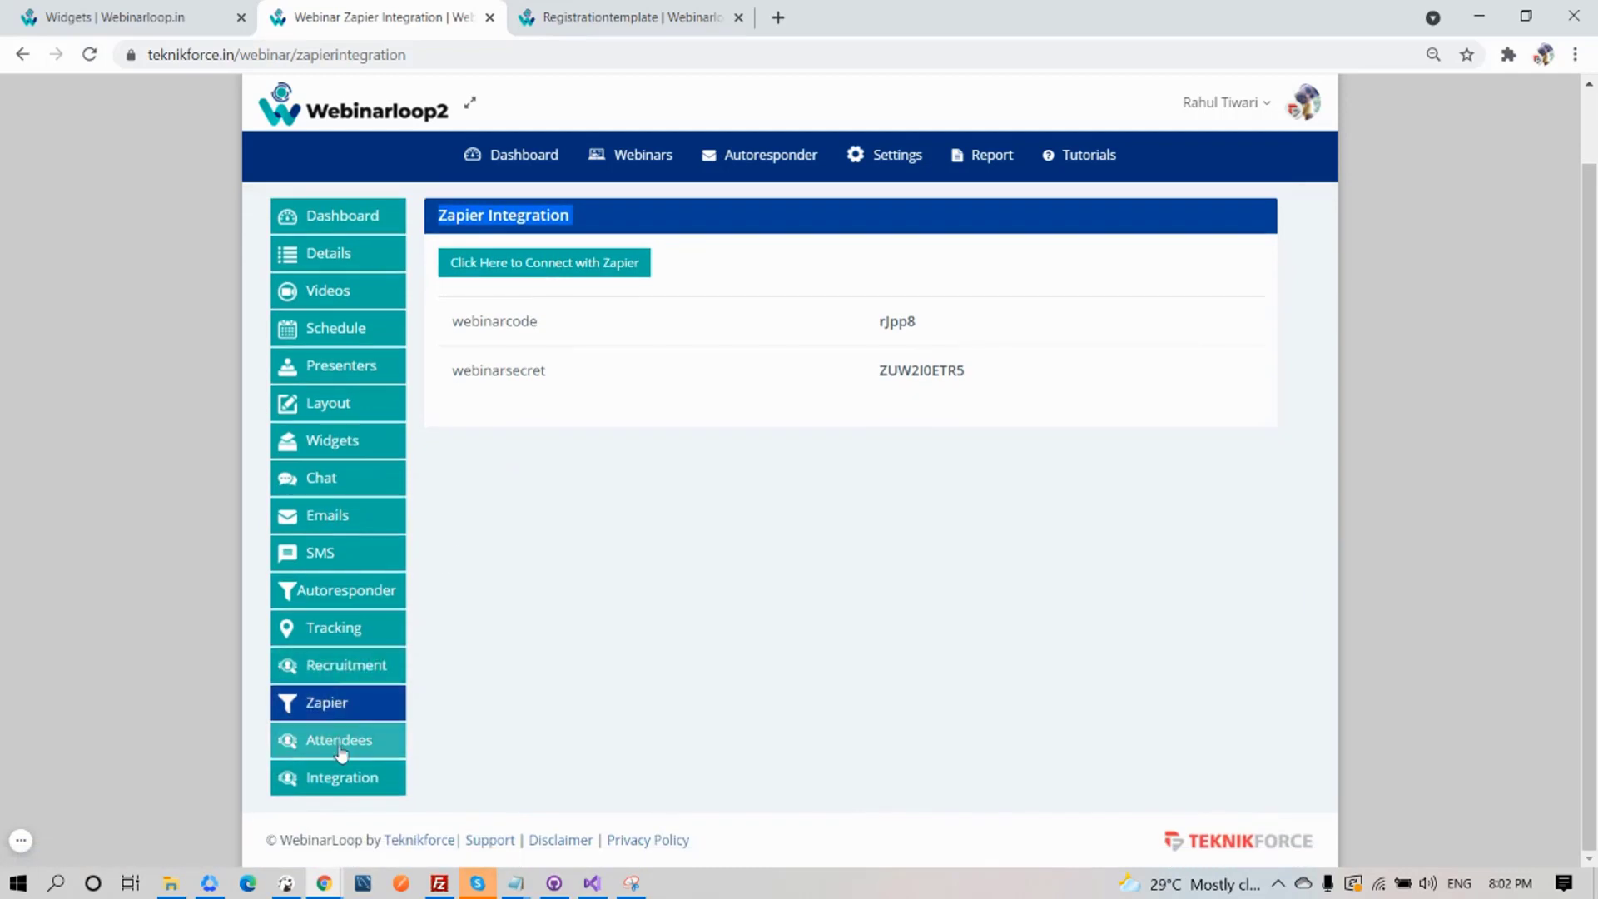
Open Attendees to view the List of Attendees table with three registrants.
left_click(341, 752)
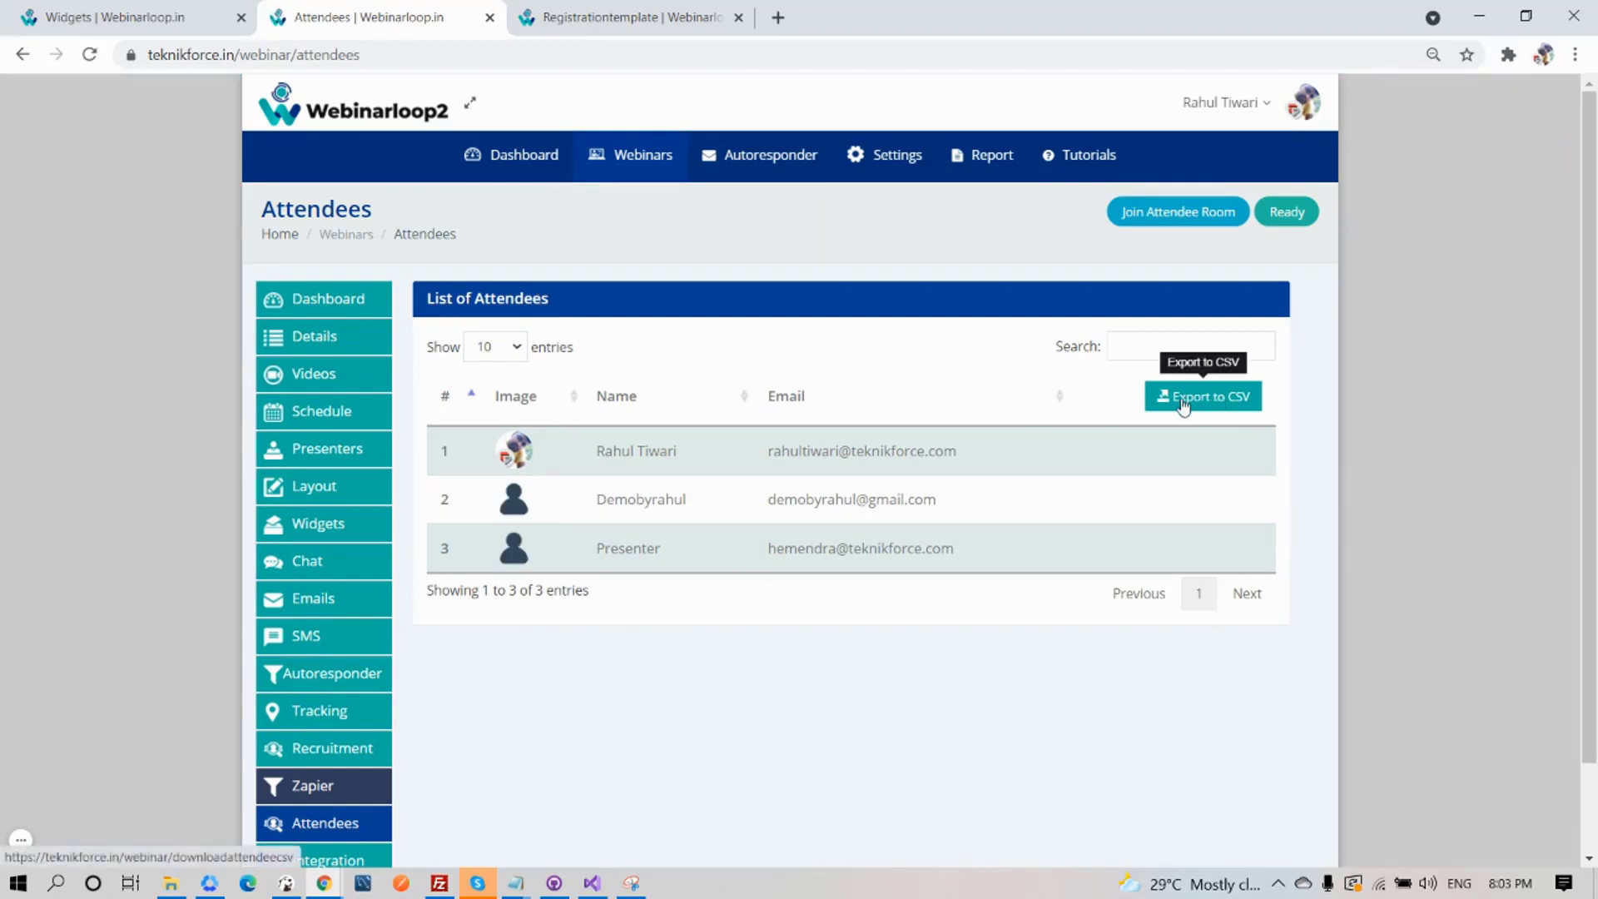
scroll(607, 583, "down", 2)
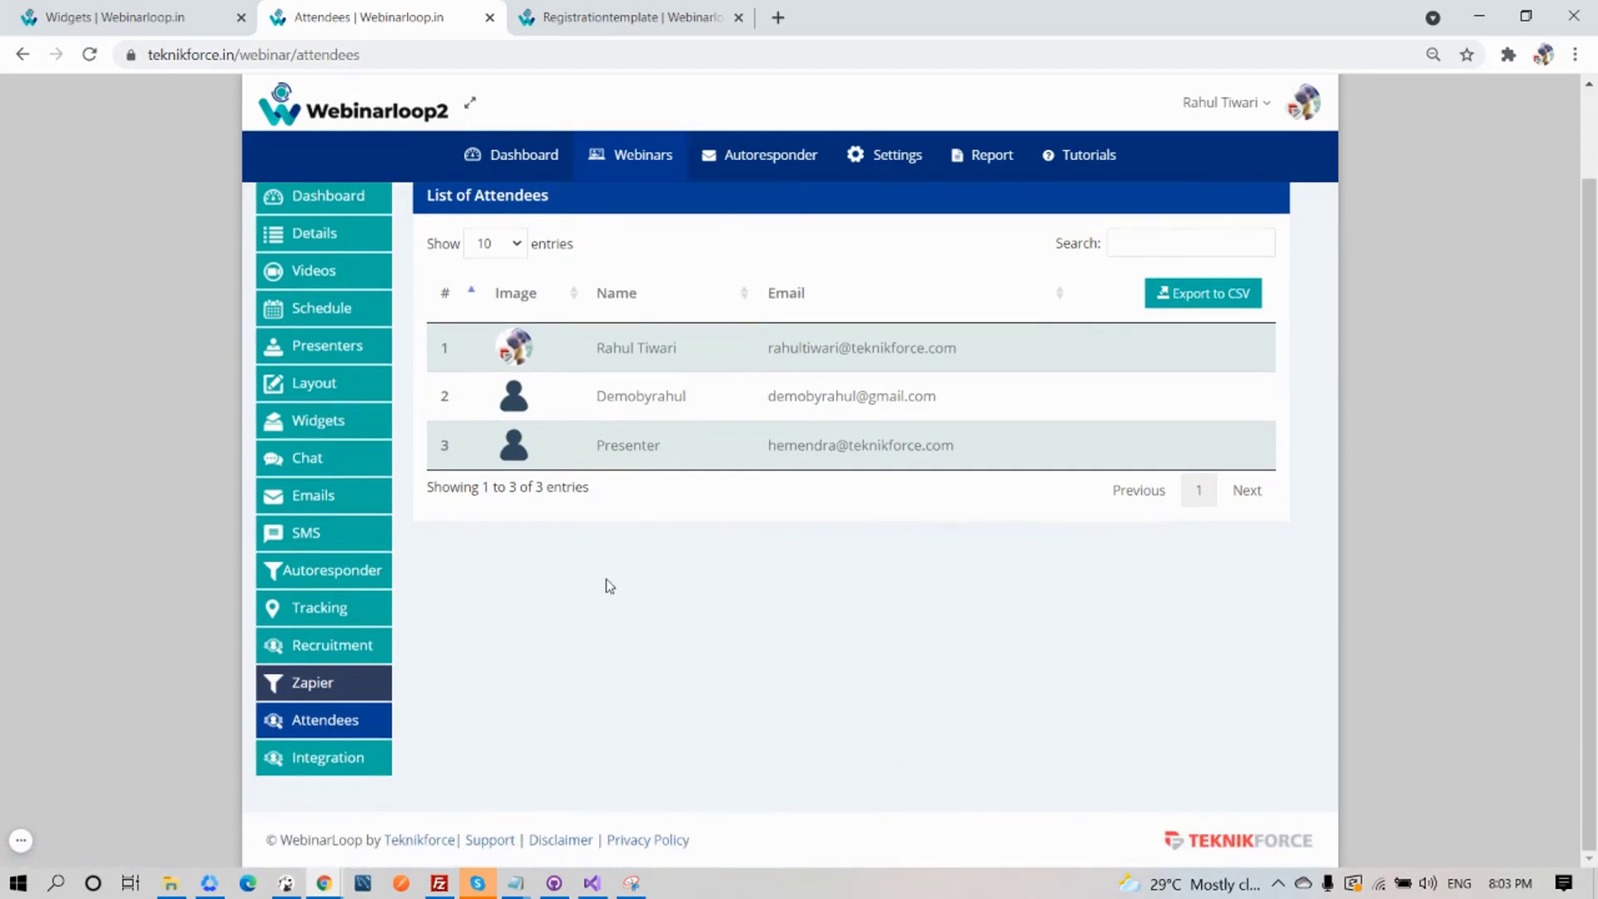
On the Leads2list & Ads2list Integration page, copy the full optin form code.
left_click(338, 757)
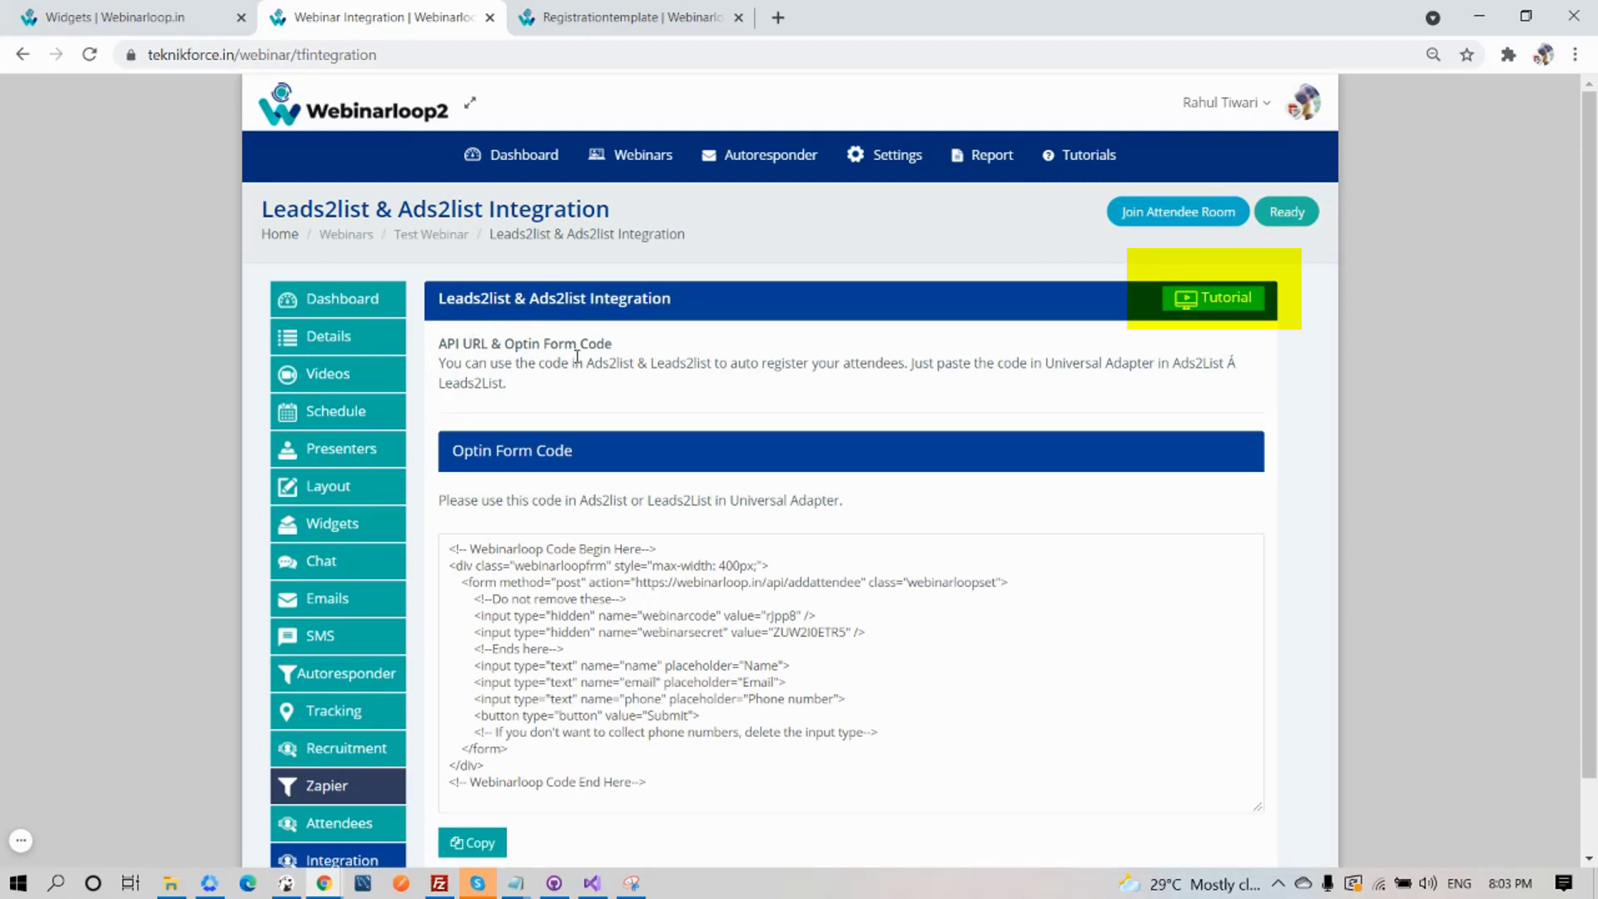
scroll(582, 383, "down", 1)
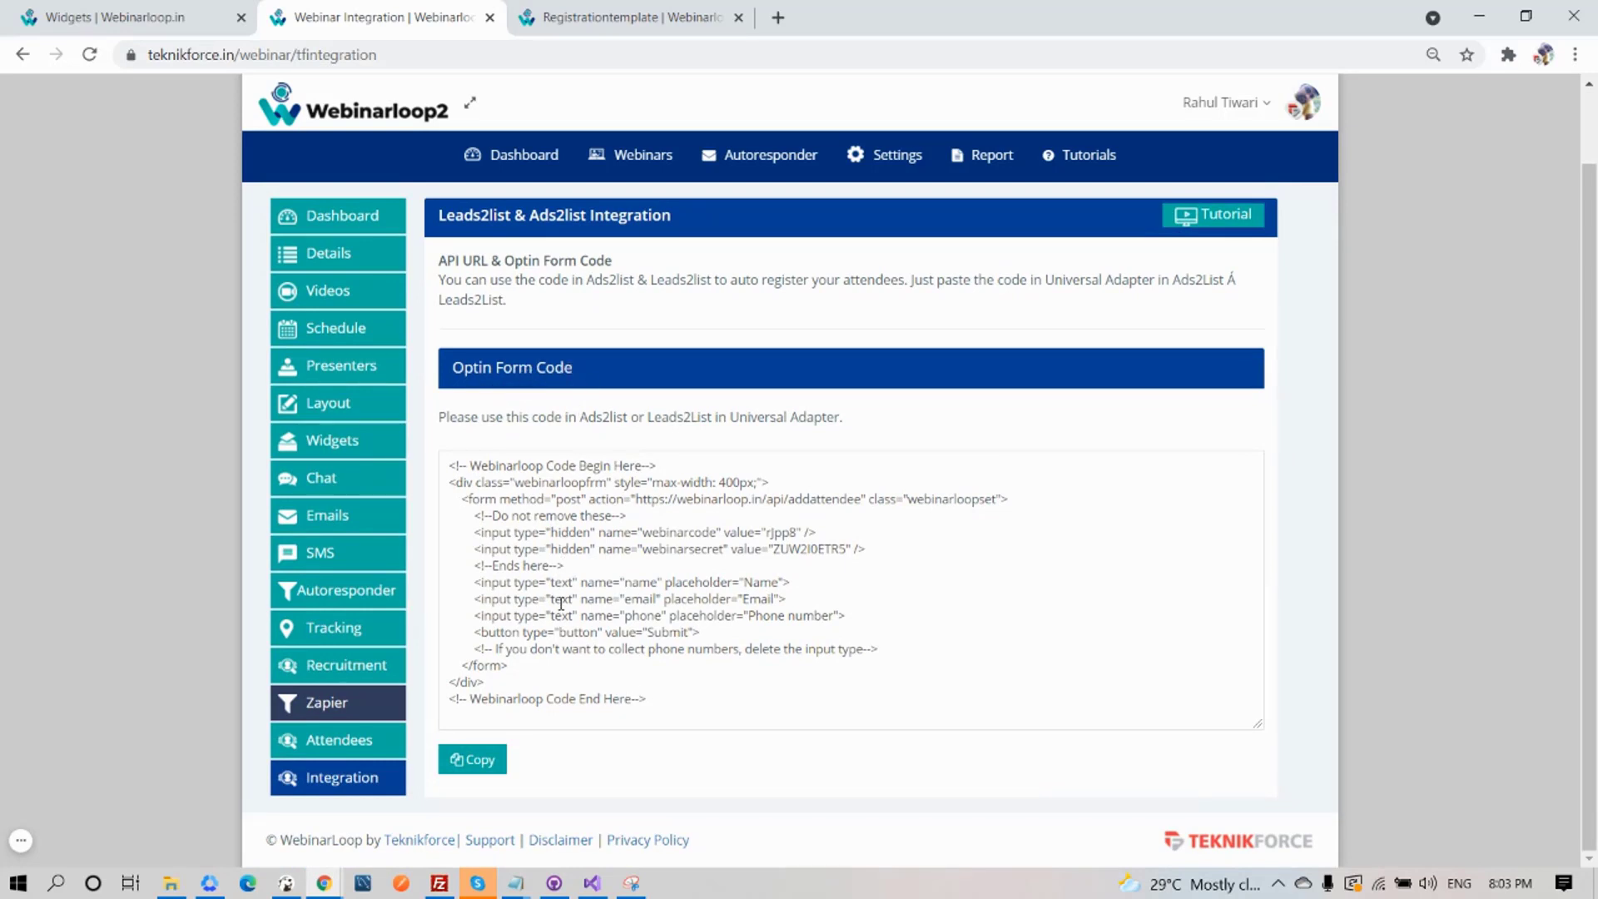
left_click_drag(647, 699, 470, 466)
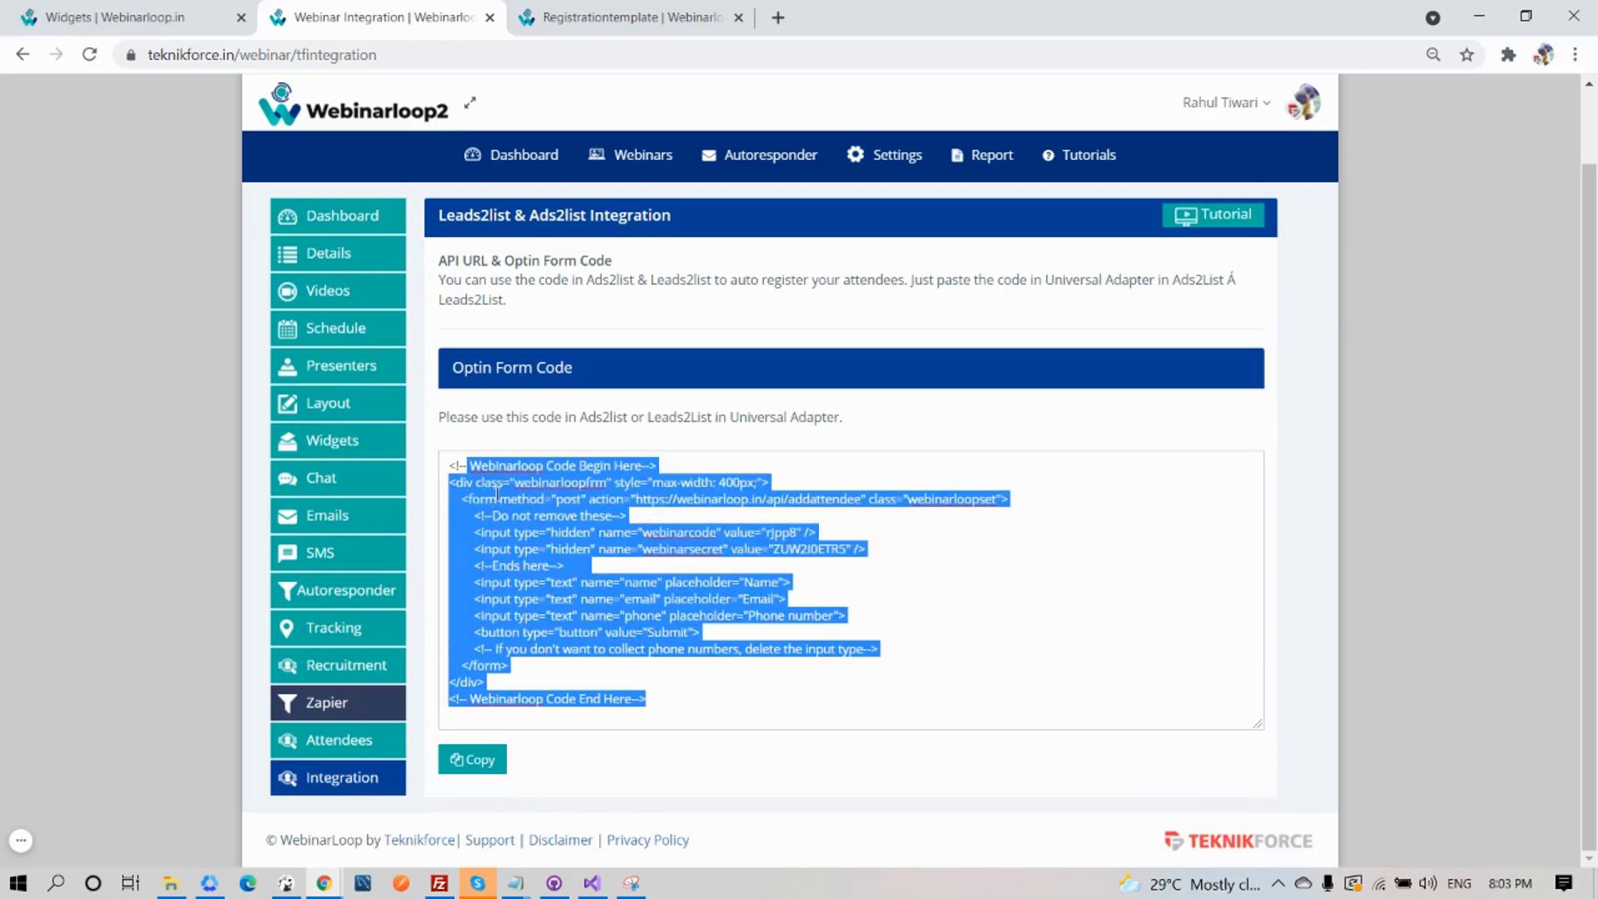
left_click(497, 494)
left_click(489, 770)
left_click(21, 843)
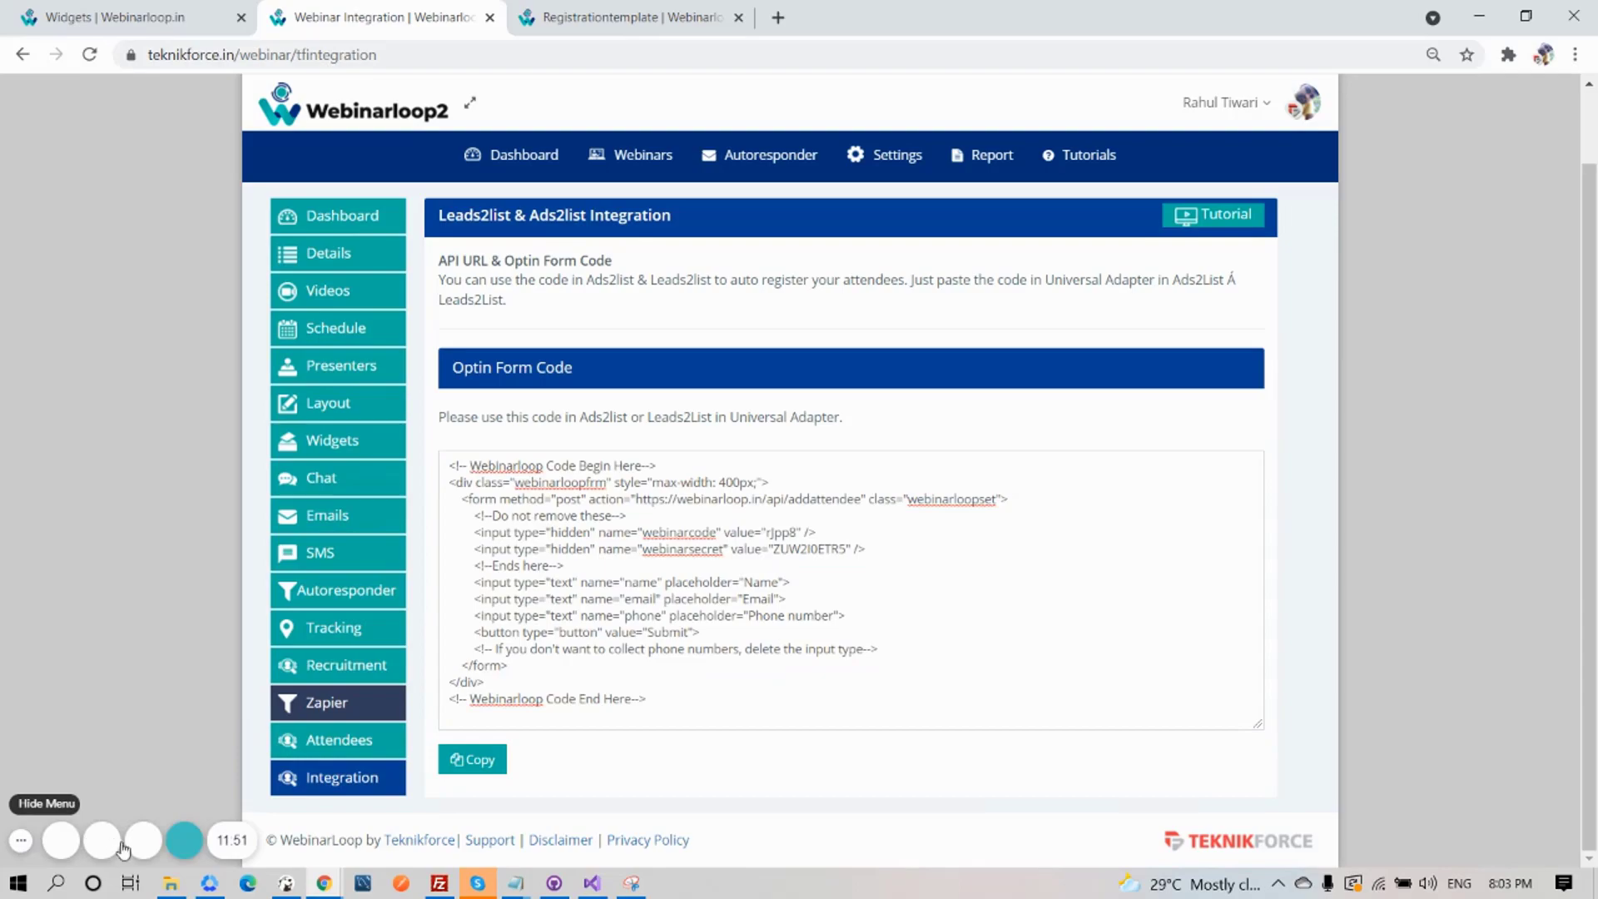